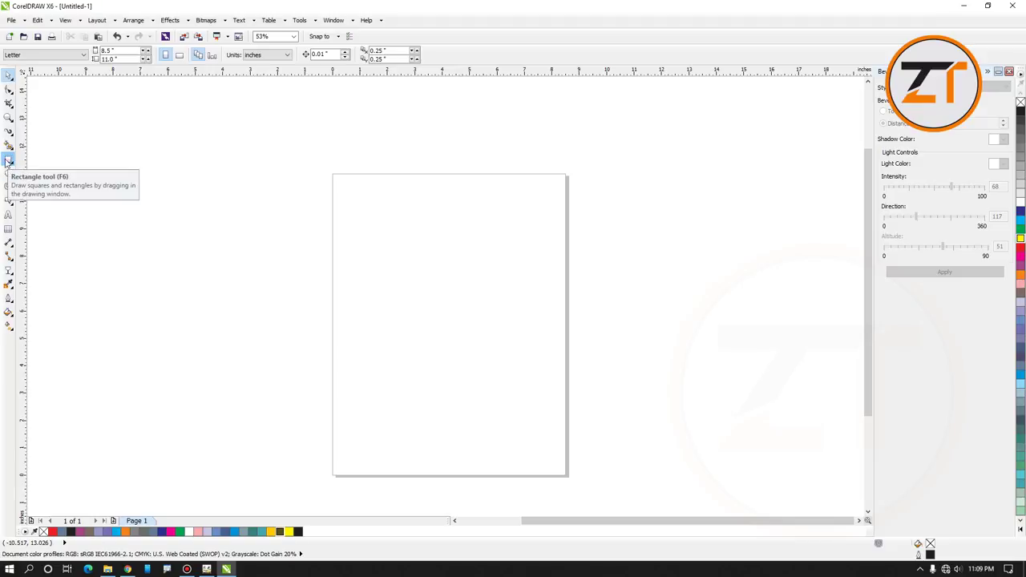
Draw a rectangle about 15.26 by 7 inches and move it across the middle of the page
{"action": "left_click", "coordinate": [8, 161]}
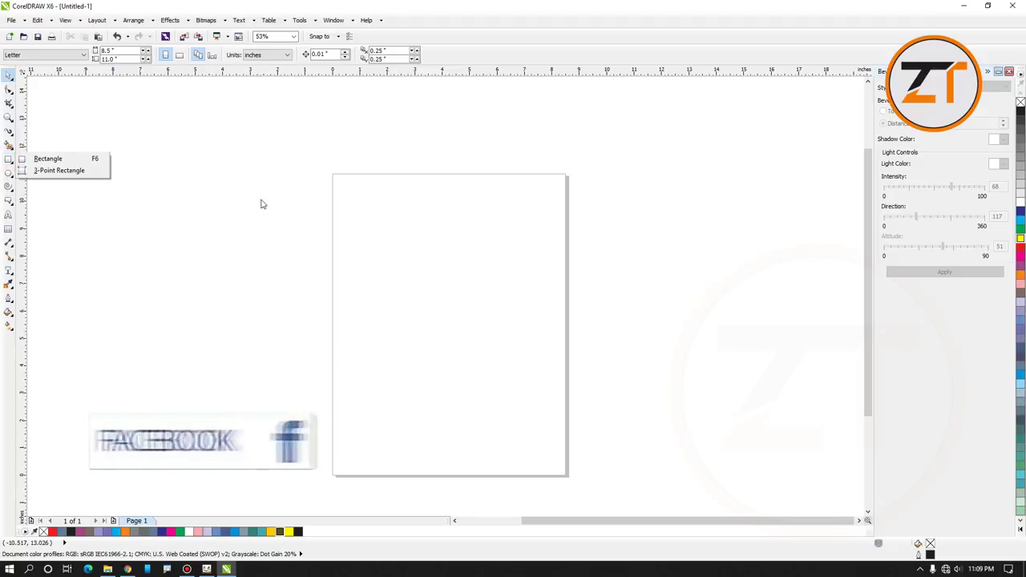
{"action": "left_click", "coordinate": [29, 161]}
{"action": "left_click_drag", "start_coordinate": [188, 195], "coordinate": [607, 389]}
{"action": "left_click", "coordinate": [7, 75]}
{"action": "left_click_drag", "start_coordinate": [302, 228], "coordinate": [382, 241]}
{"action": "left_click_drag", "start_coordinate": [440, 257], "coordinate": [424, 260]}
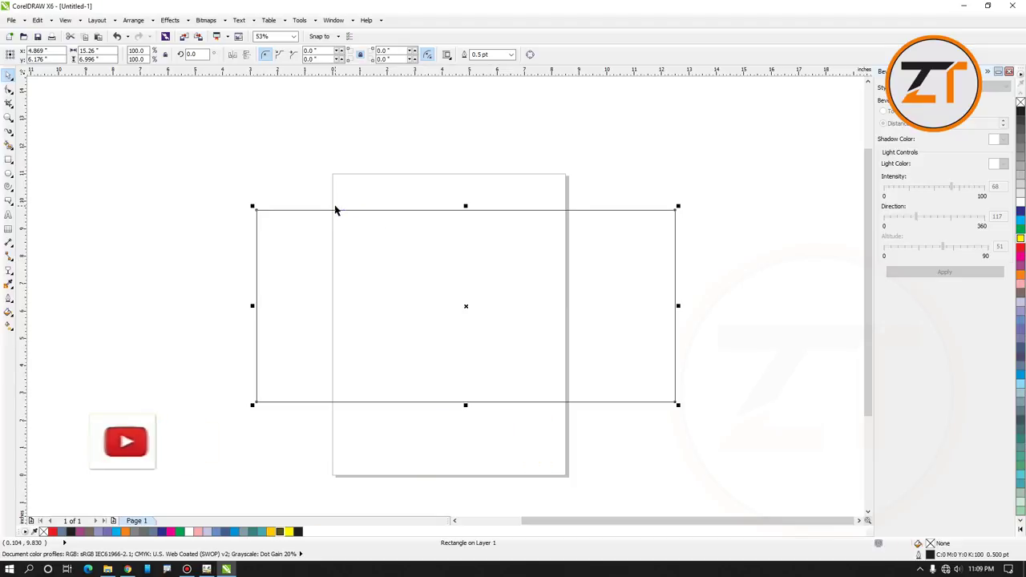
Set the rectangle's size to 3.5 inches wide and 2 inches high
{"action": "left_click", "coordinate": [95, 51]}
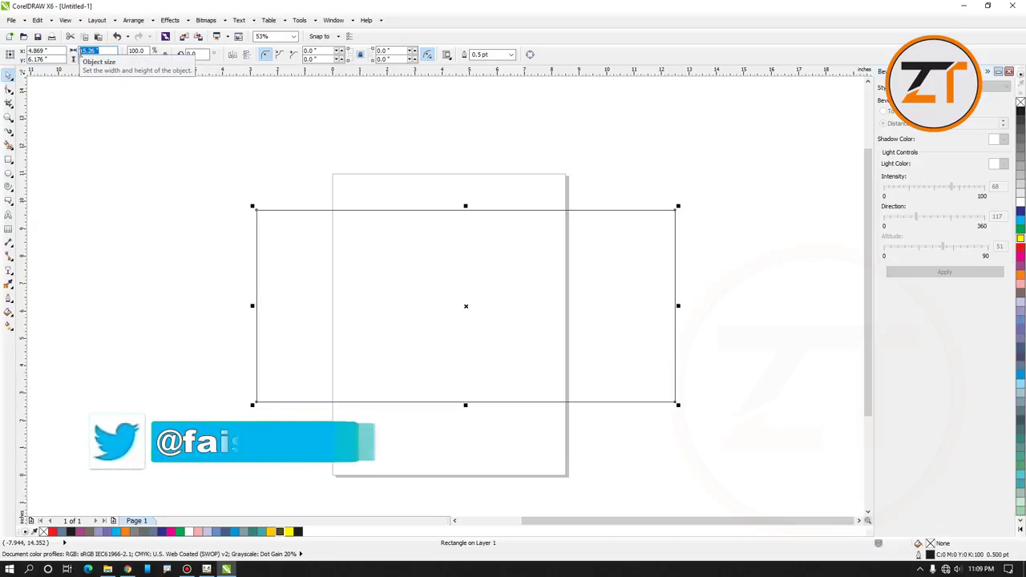
{"action": "left_click_drag", "start_coordinate": [205, 240], "coordinate": [112, 56]}
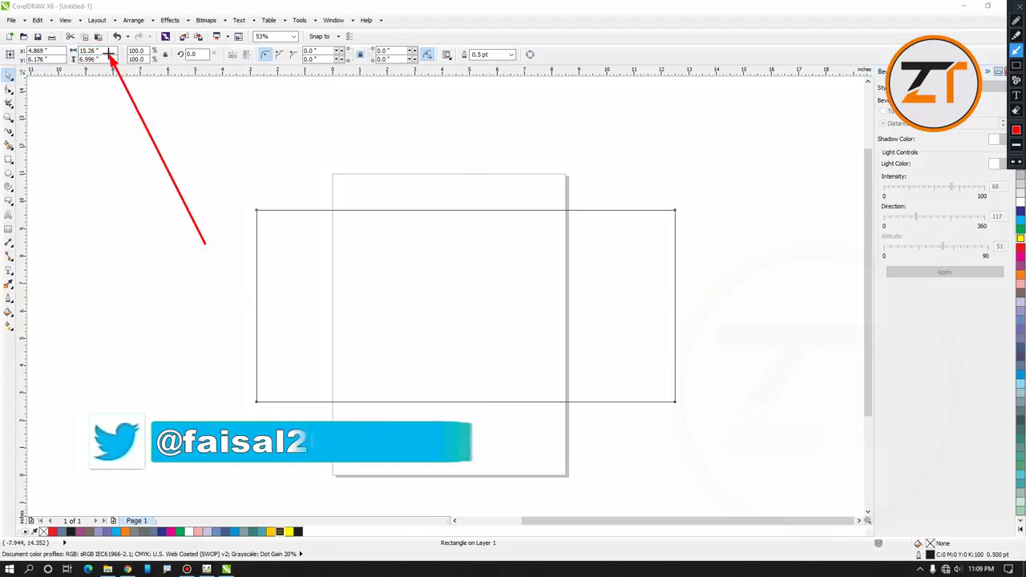
{"action": "left_click_drag", "start_coordinate": [113, 337], "coordinate": [94, 64]}
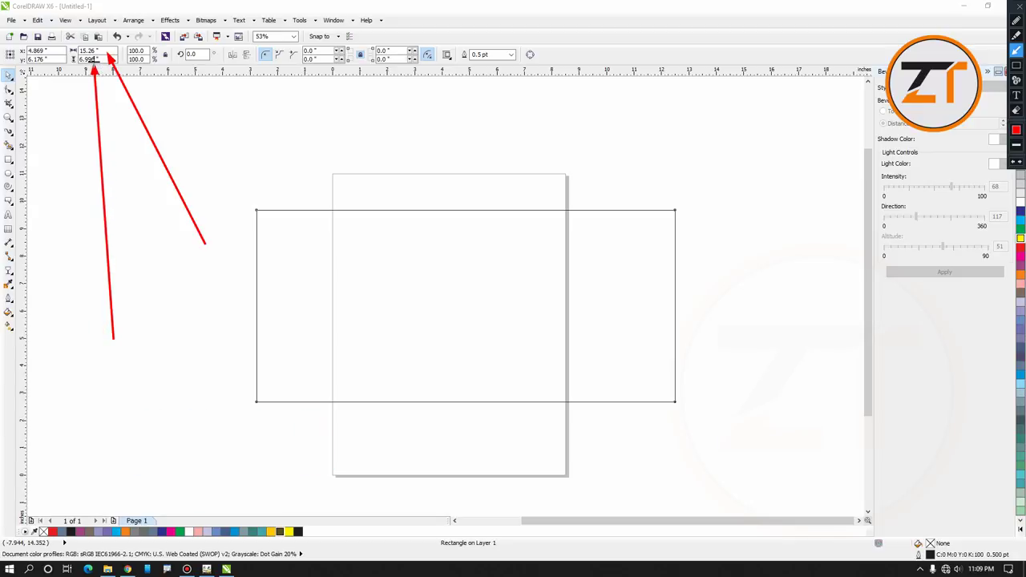
{"action": "left_click", "coordinate": [10, 73]}
{"action": "left_click", "coordinate": [110, 53]}
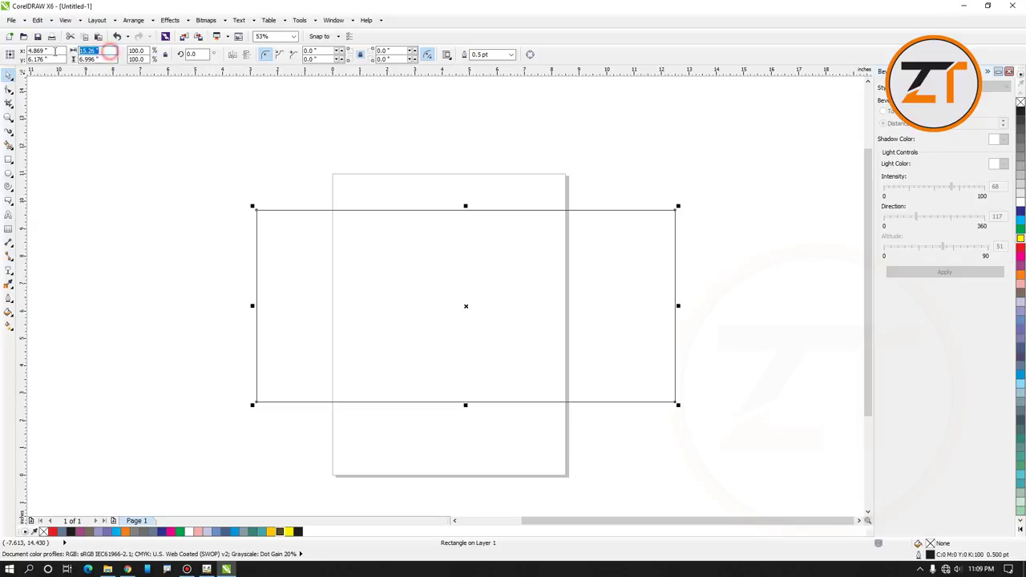
{"action": "type", "text": "3.5"}
{"action": "left_click_drag", "start_coordinate": [99, 59], "coordinate": [78, 60]}
{"action": "type", "text": "2"}
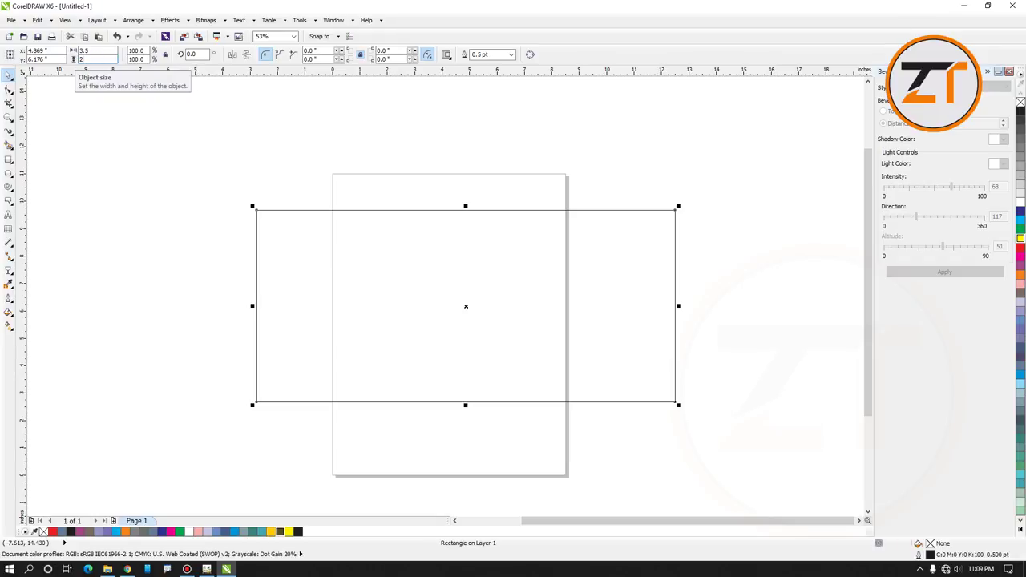
{"action": "key", "text": "Return"}
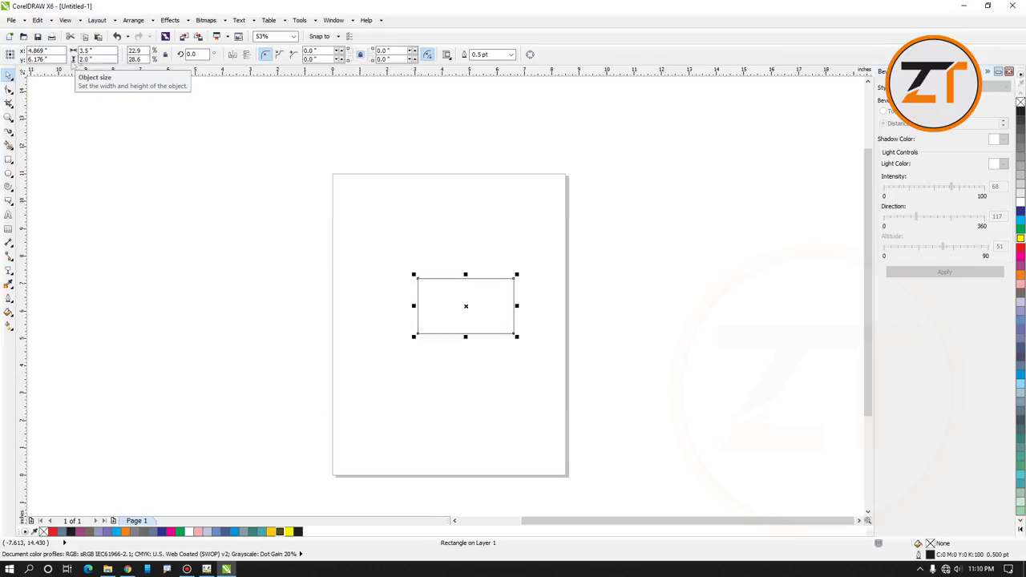
Shift the card rectangle slightly to the left and fill it with solid dark blue (C100 M100 Y0 K0)
{"action": "left_click", "coordinate": [8, 117]}
{"action": "left_click", "coordinate": [40, 117]}
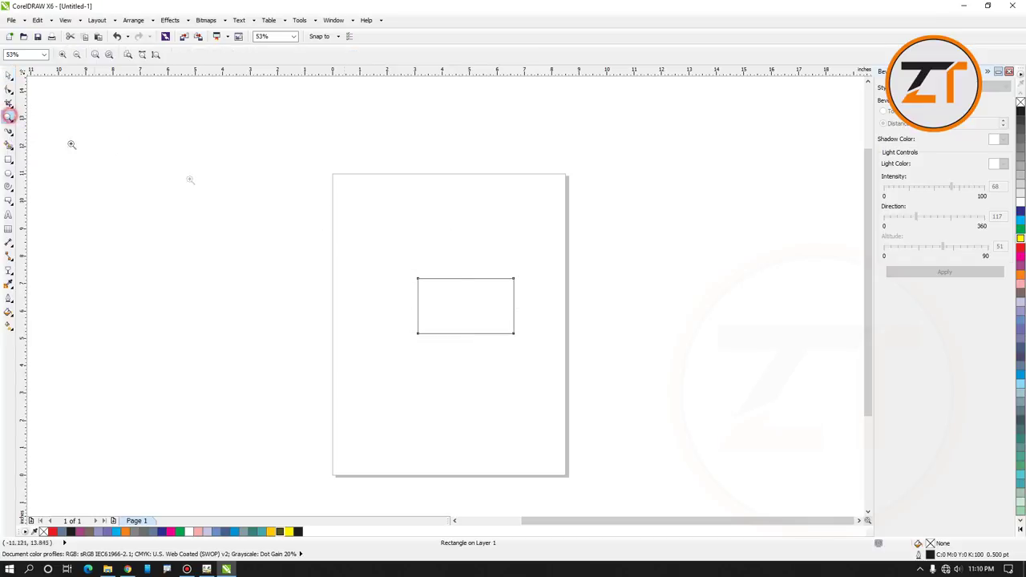
{"action": "left_click_drag", "start_coordinate": [376, 262], "coordinate": [538, 355]}
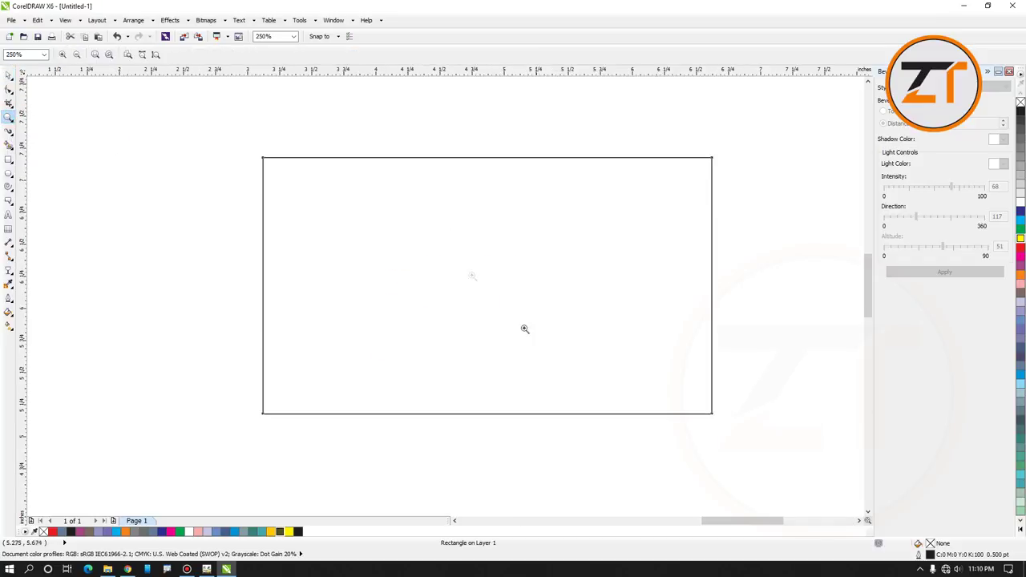
{"action": "left_click", "coordinate": [8, 74]}
{"action": "left_click_drag", "start_coordinate": [490, 232], "coordinate": [441, 235]}
{"action": "left_click_drag", "start_coordinate": [531, 236], "coordinate": [516, 234]}
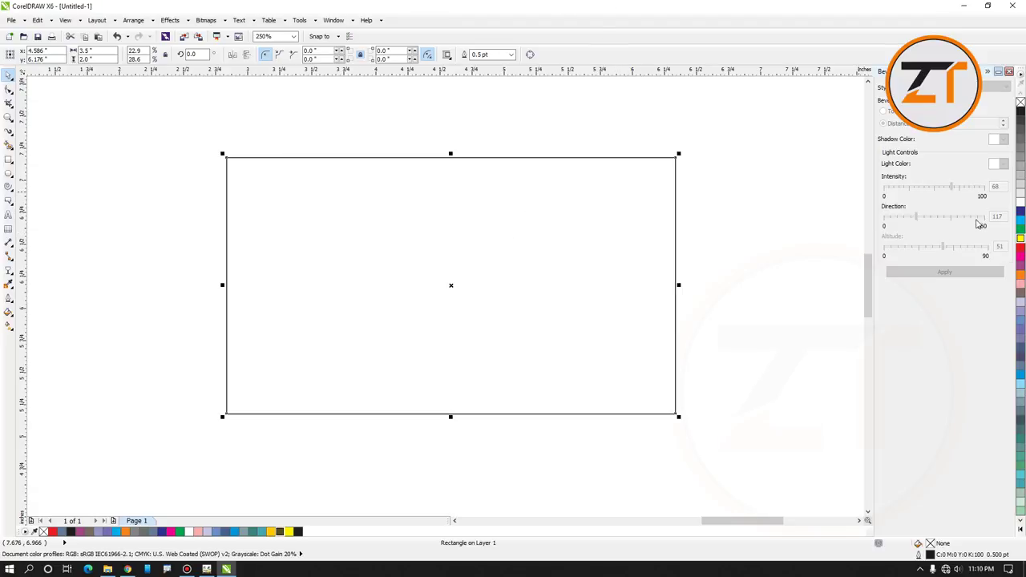
{"action": "left_click", "coordinate": [1021, 214]}
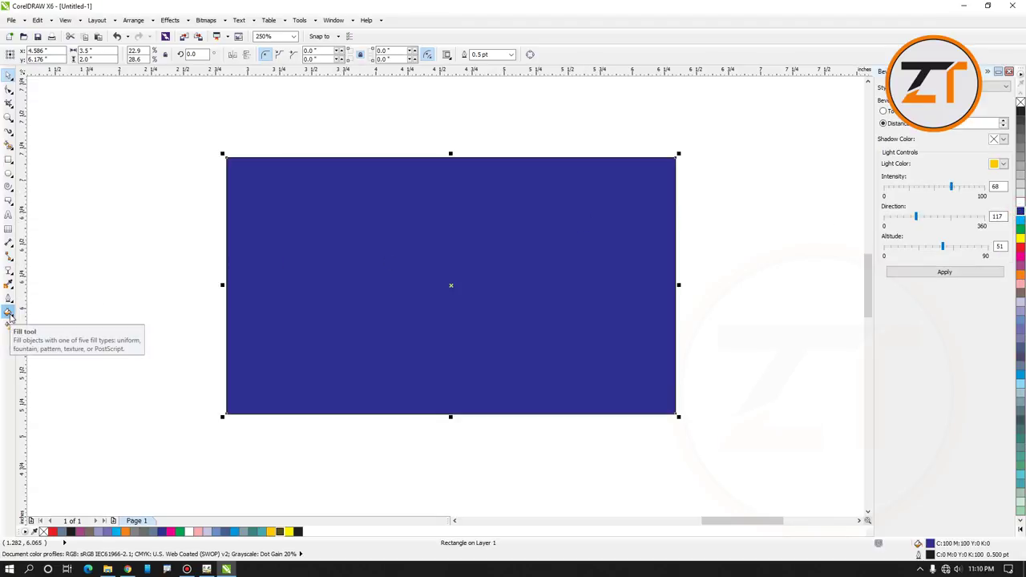
Apply a radial two-color fountain fill to the card, from dark blue to cyan, with the mid-point at 60
{"action": "left_click", "coordinate": [8, 314]}
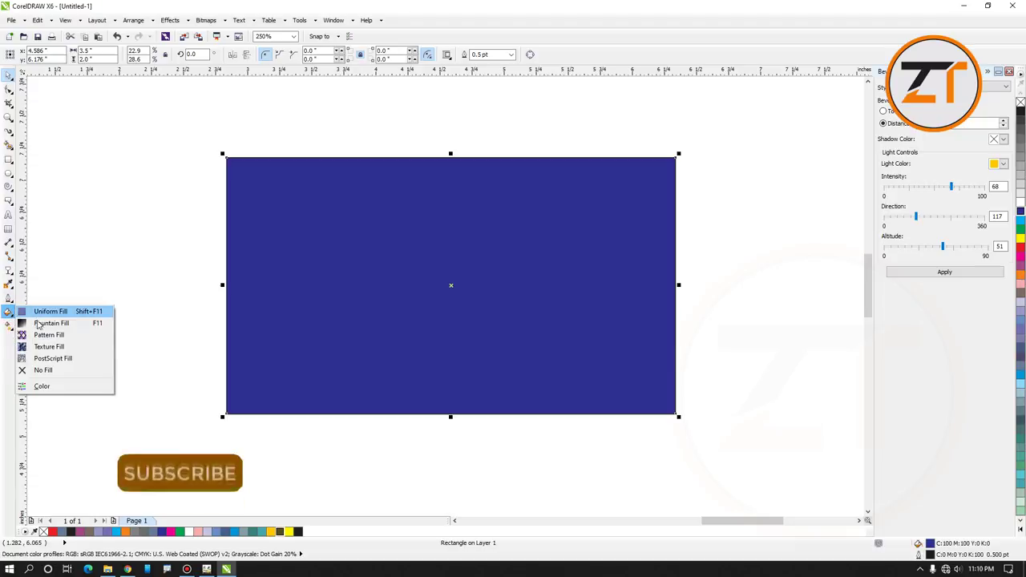
{"action": "left_click", "coordinate": [44, 323]}
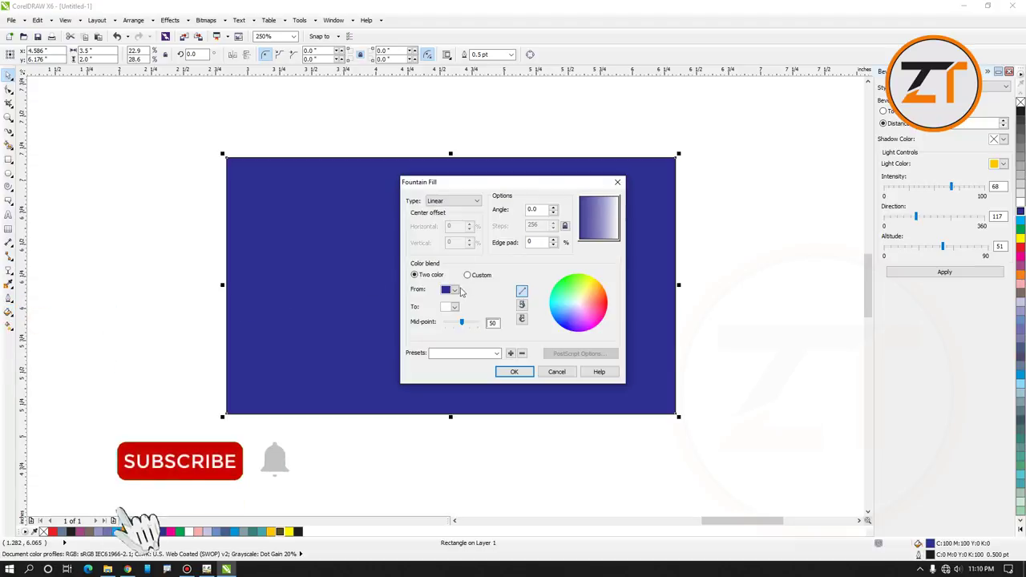
{"action": "left_click", "coordinate": [454, 201]}
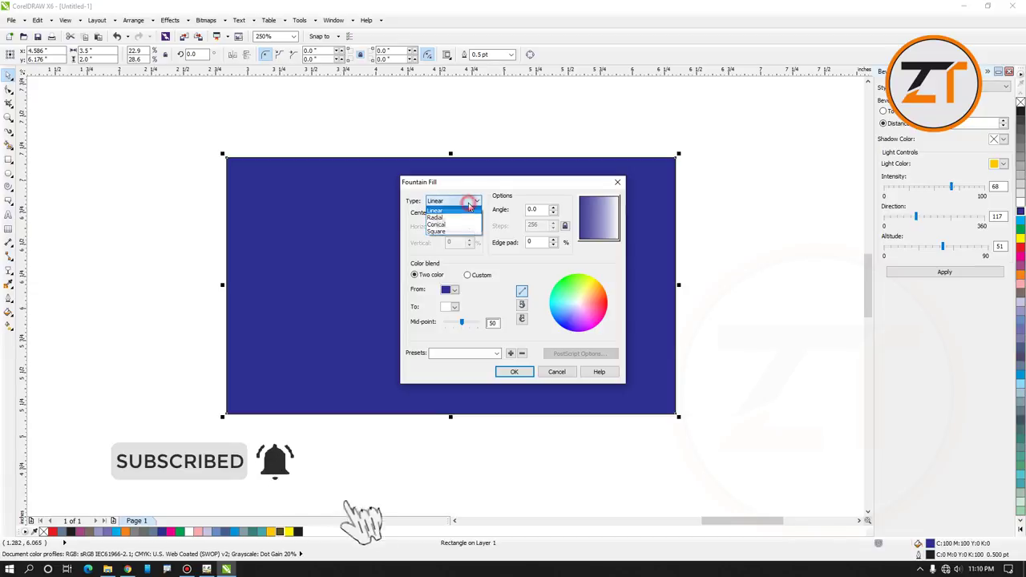
{"action": "left_click", "coordinate": [446, 219]}
{"action": "left_click_drag", "start_coordinate": [469, 183], "coordinate": [677, 103]}
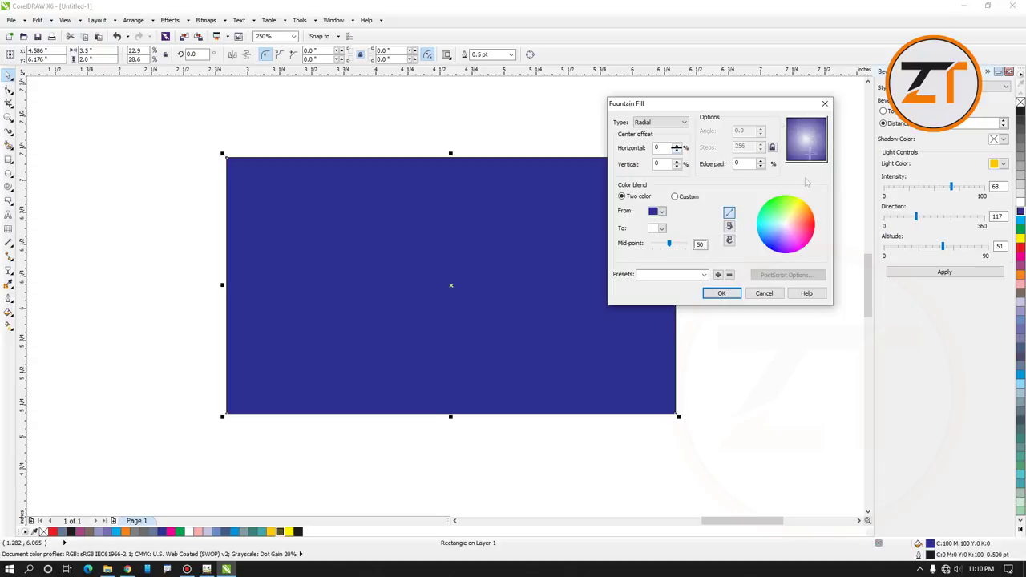
{"action": "left_click", "coordinate": [662, 229]}
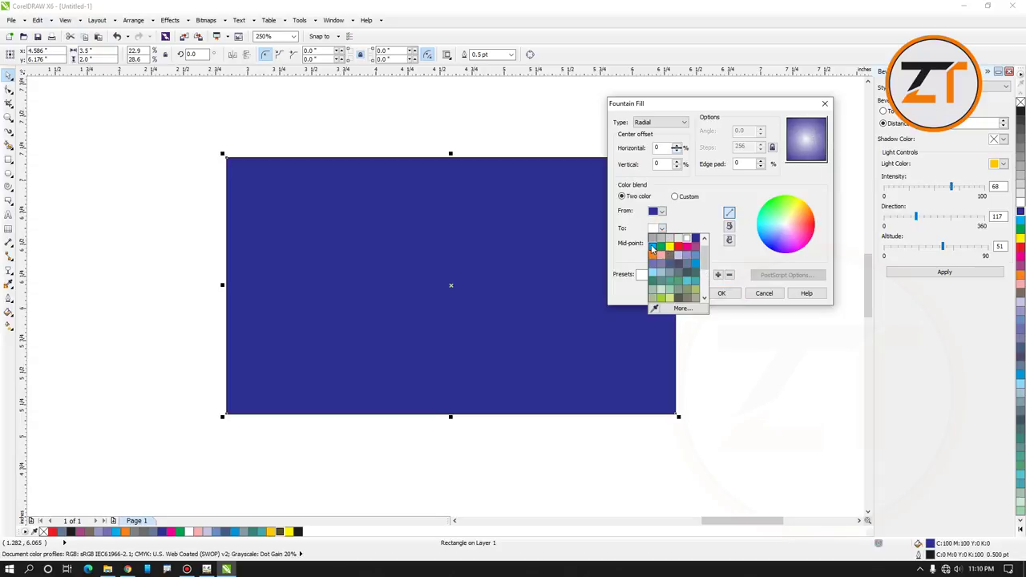
{"action": "left_click", "coordinate": [652, 248]}
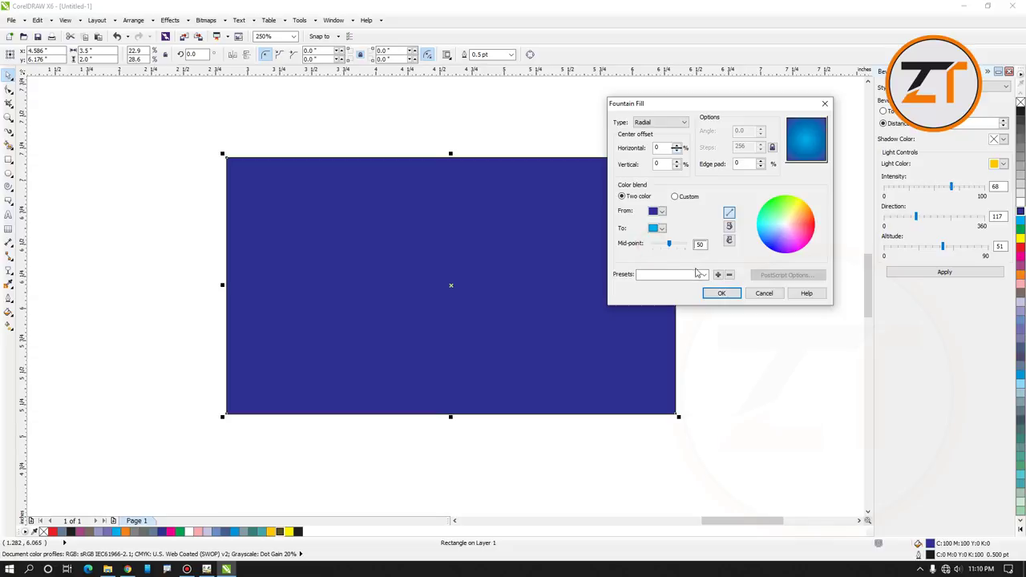
{"action": "left_click_drag", "start_coordinate": [671, 247], "coordinate": [674, 250]}
{"action": "type", "text": "60"}
{"action": "left_click", "coordinate": [721, 294]}
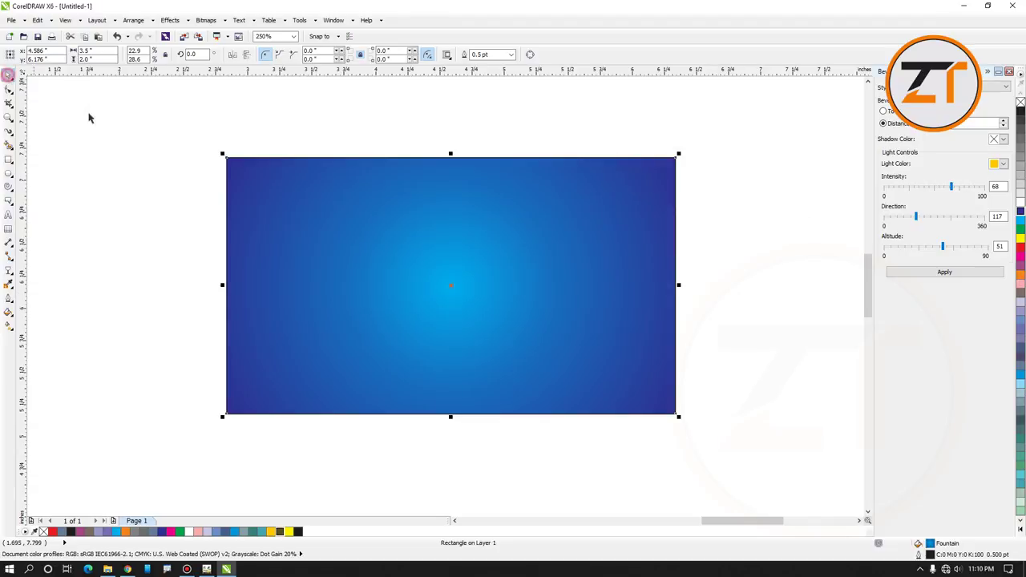
{"action": "left_click", "coordinate": [332, 206]}
{"action": "left_click", "coordinate": [419, 216]}
{"action": "mouse_move", "coordinate": [420, 216]}
{"action": "left_mouse_down"}
{"action": "mouse_move", "coordinate": [481, 229]}
{"action": "mouse_move", "coordinate": [435, 230]}
{"action": "mouse_move", "coordinate": [417, 216]}
{"action": "left_mouse_up"}
{"action": "left_click", "coordinate": [520, 228]}
{"action": "left_click", "coordinate": [740, 215]}
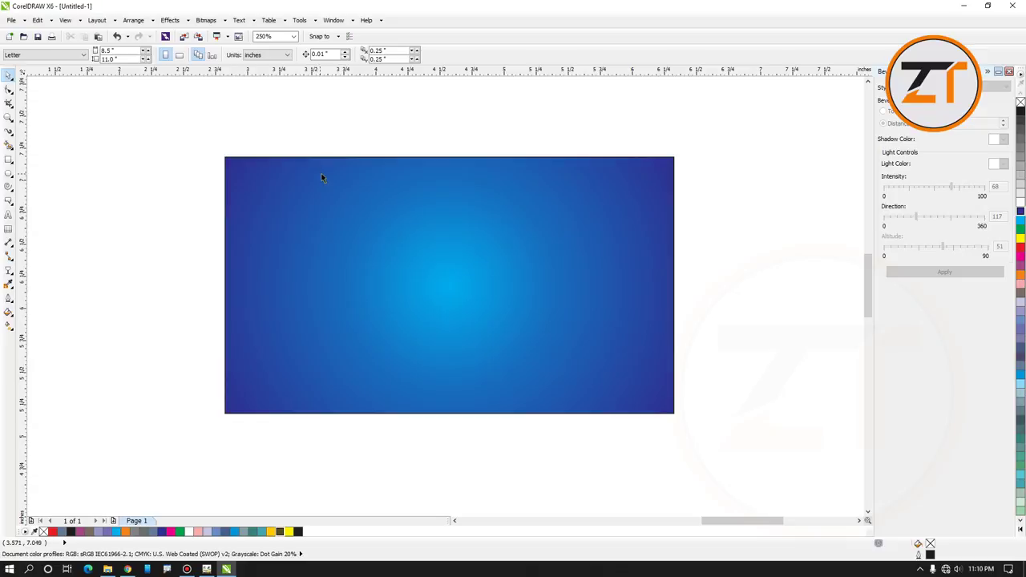
{"action": "left_click", "coordinate": [481, 280]}
{"action": "left_click", "coordinate": [403, 126]}
{"action": "left_click", "coordinate": [389, 280]}
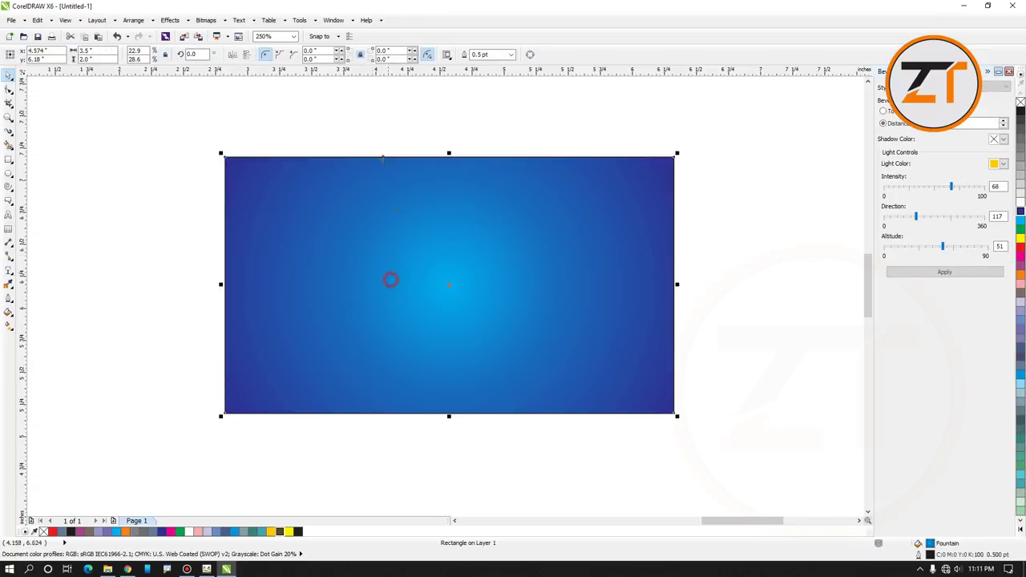
{"action": "left_click", "coordinate": [369, 135]}
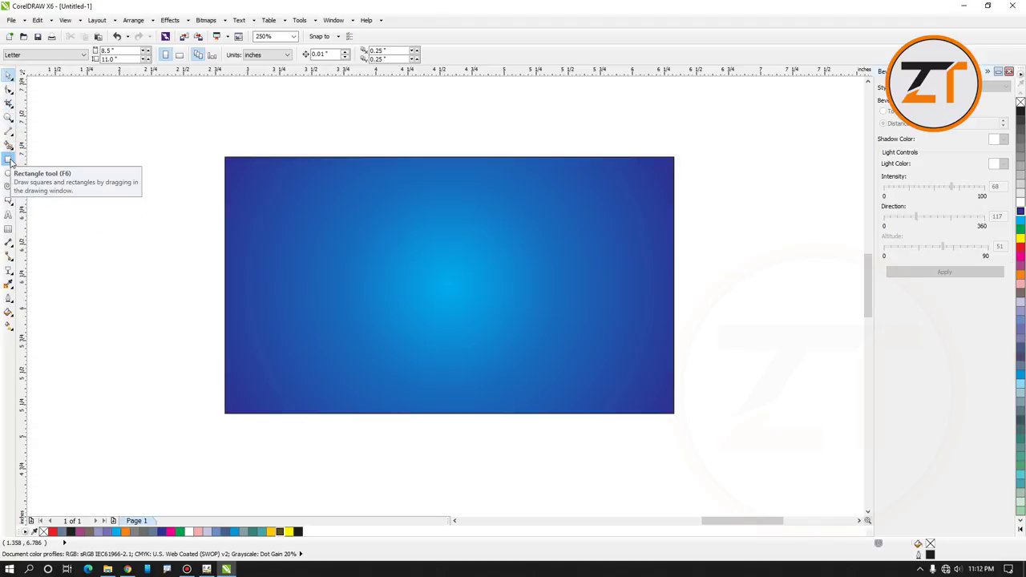
Draw a rectangle about 2.24 by 1.91 inches overlapping the card's left edge and fill it with yellow
{"action": "left_click_drag", "start_coordinate": [779, 520], "coordinate": [774, 520]}
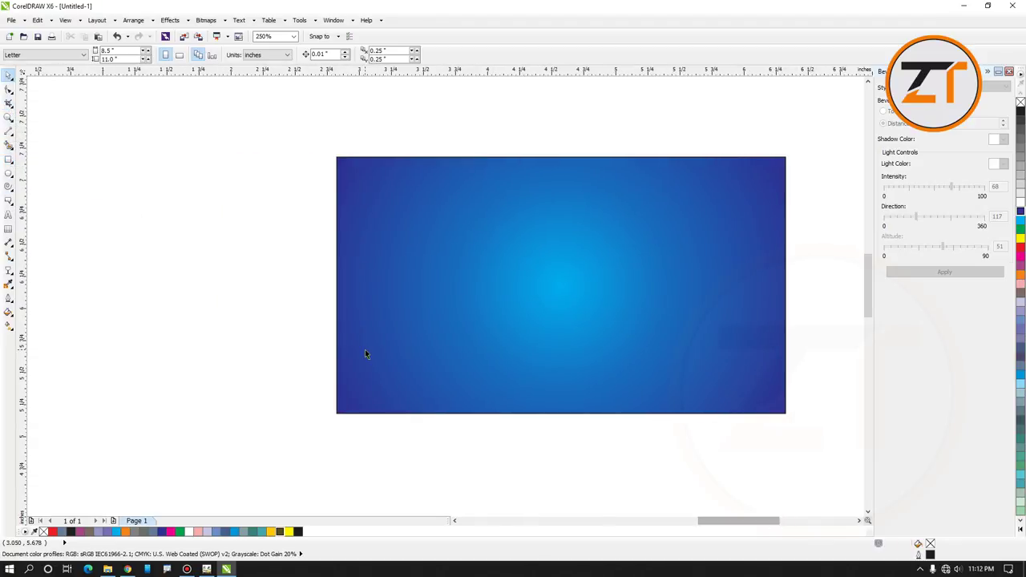
{"action": "left_click", "coordinate": [9, 160]}
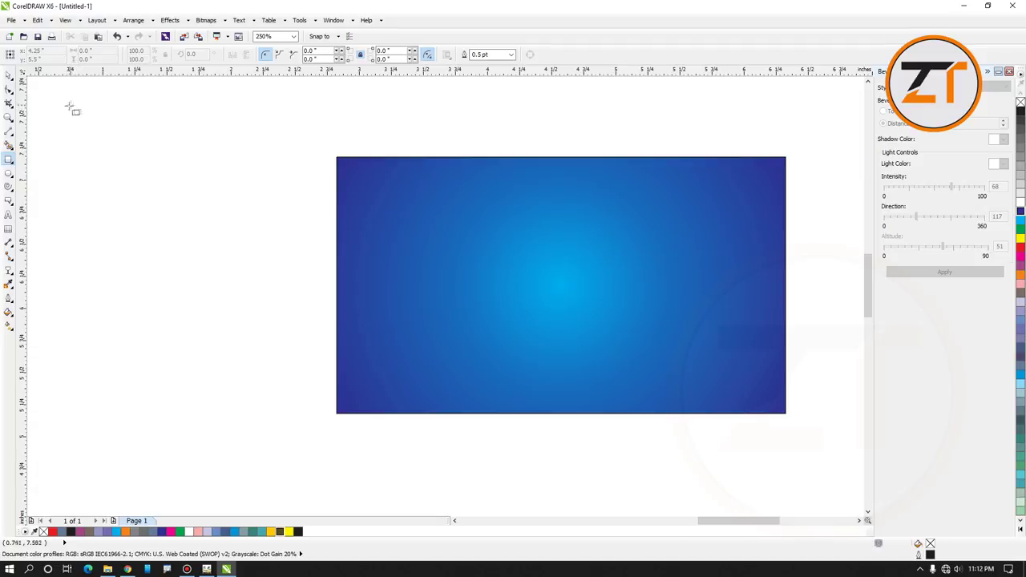
{"action": "left_click_drag", "start_coordinate": [61, 101], "coordinate": [350, 347]}
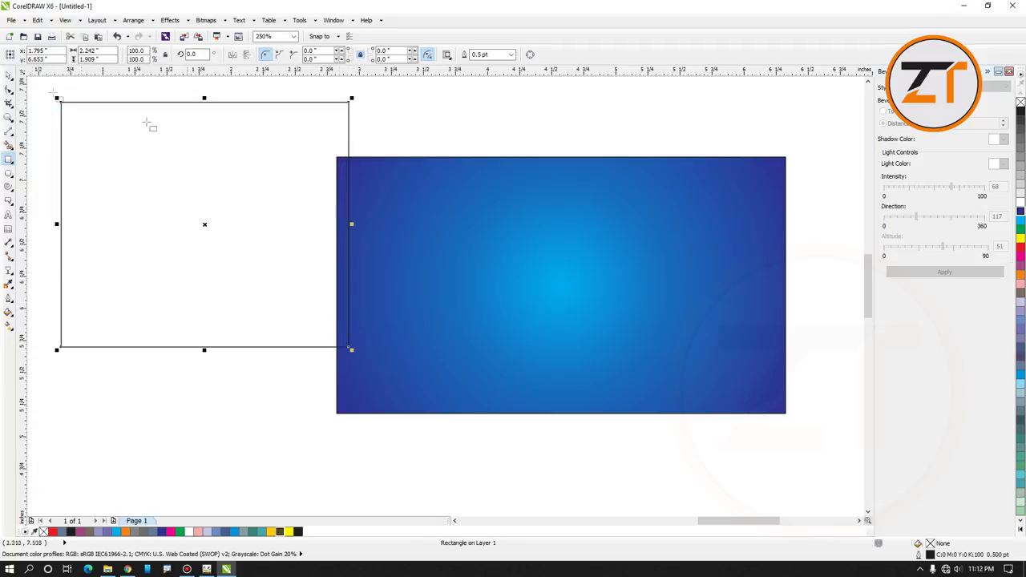
{"action": "key", "text": "space"}
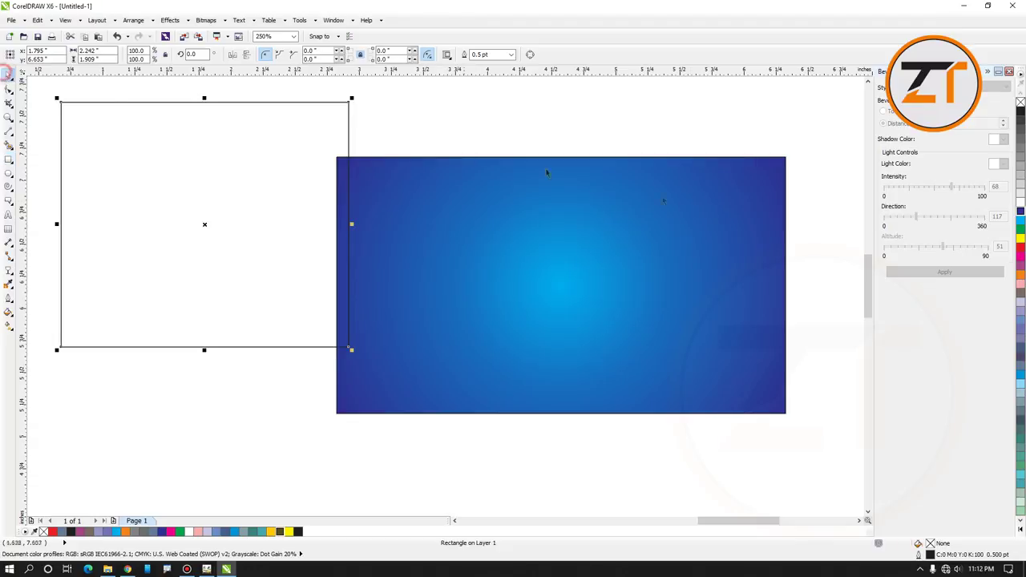
{"action": "left_click", "coordinate": [1021, 239]}
Rotate the yellow rectangle to about 314.7 degrees and move it over the card's left part
{"action": "left_click", "coordinate": [284, 141]}
{"action": "left_click_drag", "start_coordinate": [349, 103], "coordinate": [397, 236]}
{"action": "left_click_drag", "start_coordinate": [250, 215], "coordinate": [406, 251]}
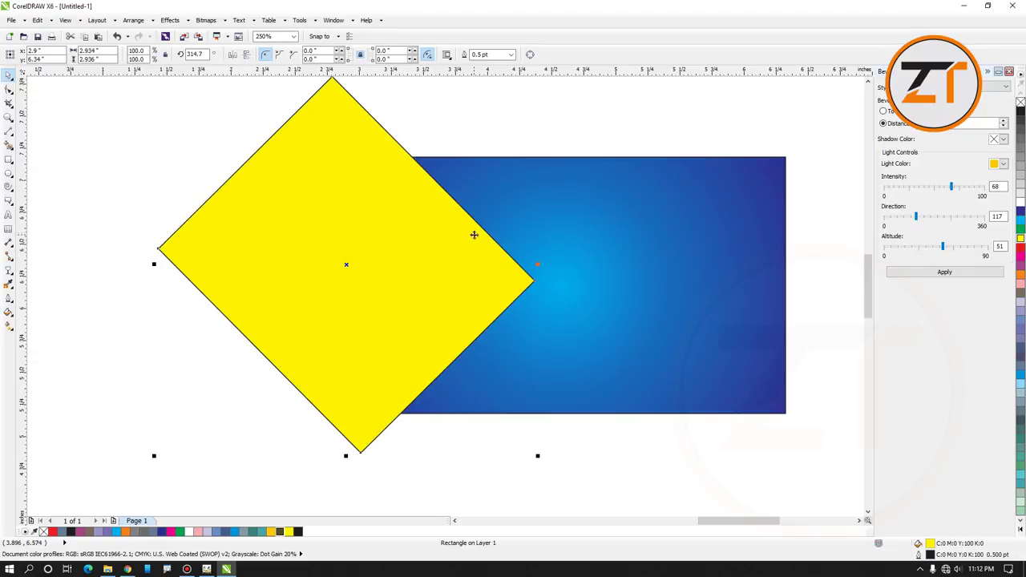
Enlarge the yellow diamond to about 149 percent and position it so its right corner points to the card's center
{"action": "left_click", "coordinate": [291, 312]}
{"action": "left_click", "coordinate": [279, 319]}
{"action": "left_click_drag", "start_coordinate": [154, 458], "coordinate": [114, 498]}
{"action": "left_click_drag", "start_coordinate": [386, 195], "coordinate": [374, 220]}
{"action": "left_click_drag", "start_coordinate": [526, 100], "coordinate": [669, 80]}
{"action": "mouse_move", "coordinate": [481, 345]}
{"action": "left_mouse_down"}
{"action": "mouse_move", "coordinate": [457, 342]}
{"action": "mouse_move", "coordinate": [484, 331]}
{"action": "left_mouse_up"}
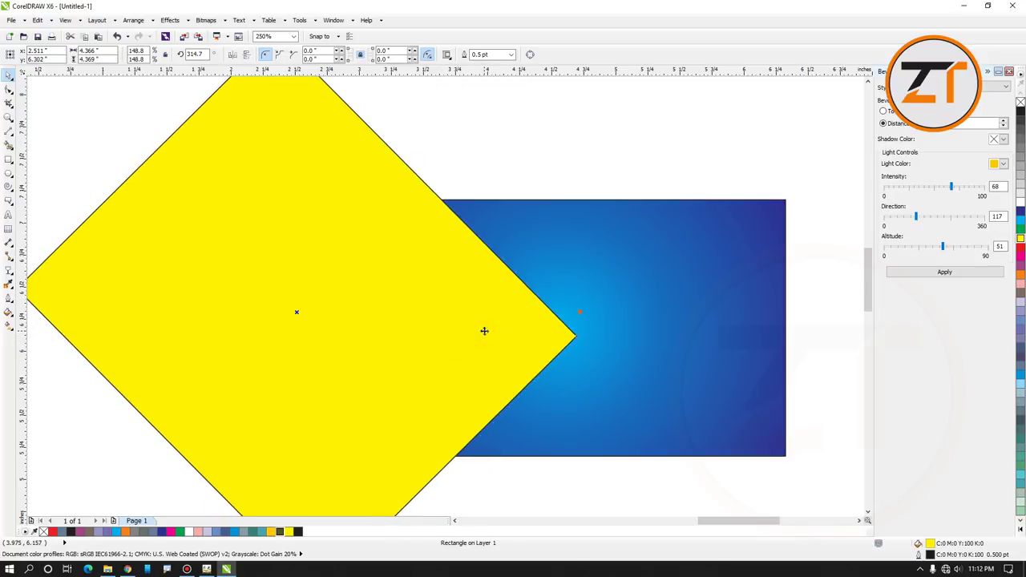
Send the yellow diamond behind the card, PowerClip it inside the card, and move the card up and to the left
{"action": "key", "text": "ctrl+Page_Down"}
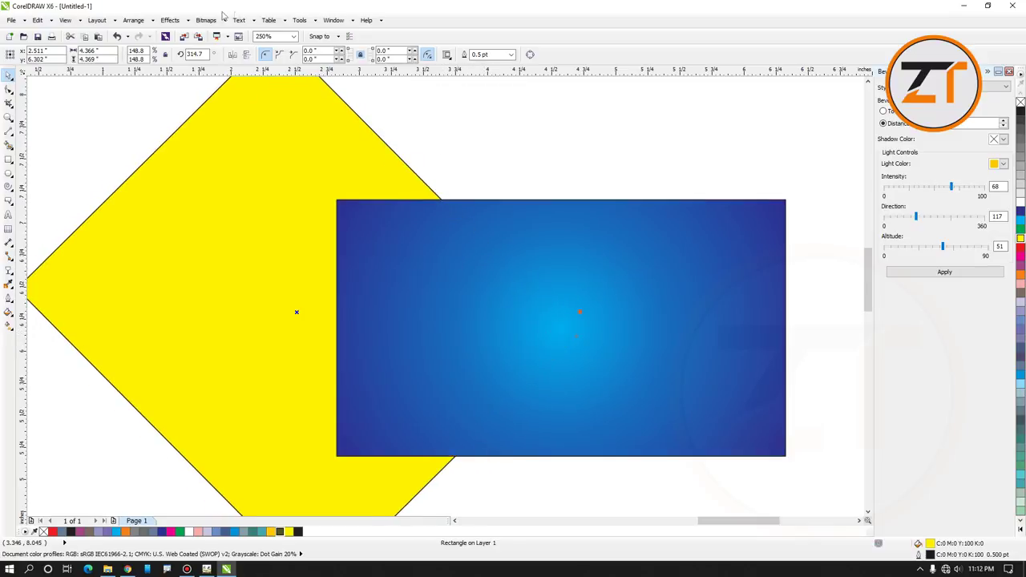
{"action": "left_click", "coordinate": [170, 20]}
{"action": "mouse_move", "coordinate": [201, 169]}
{"action": "left_click", "coordinate": [267, 171]}
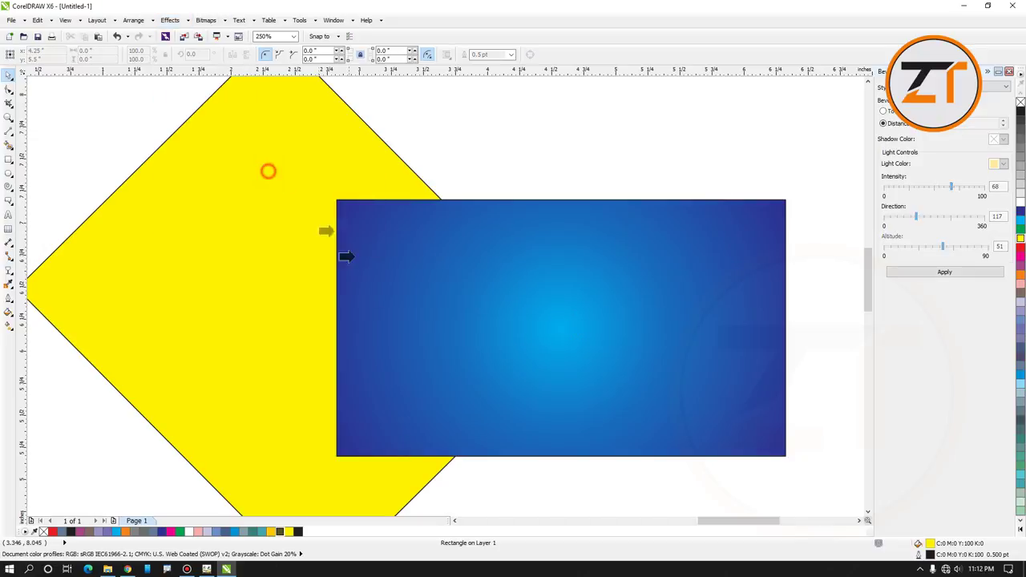
{"action": "left_click", "coordinate": [378, 363]}
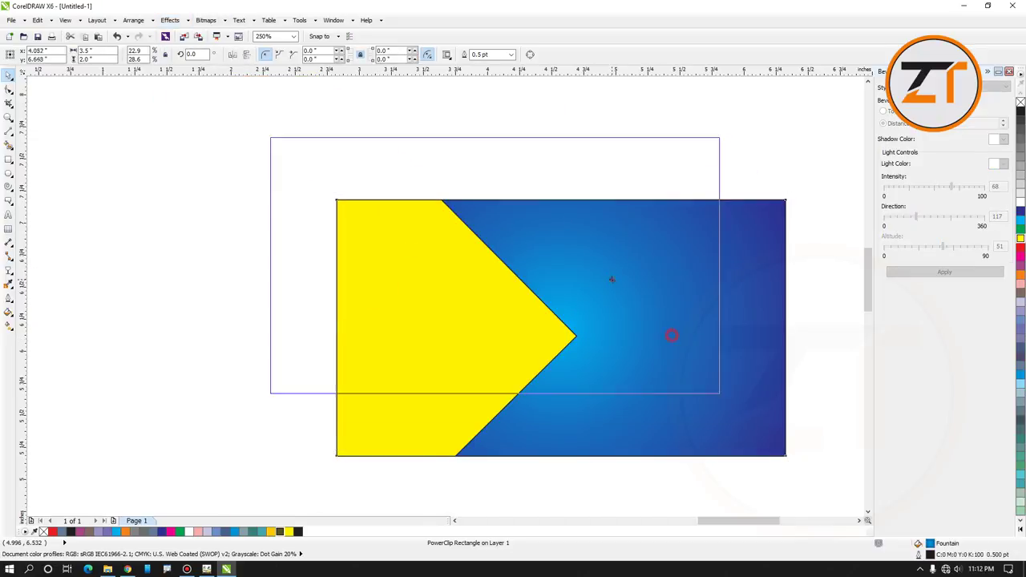
{"action": "left_click_drag", "start_coordinate": [613, 279], "coordinate": [605, 274]}
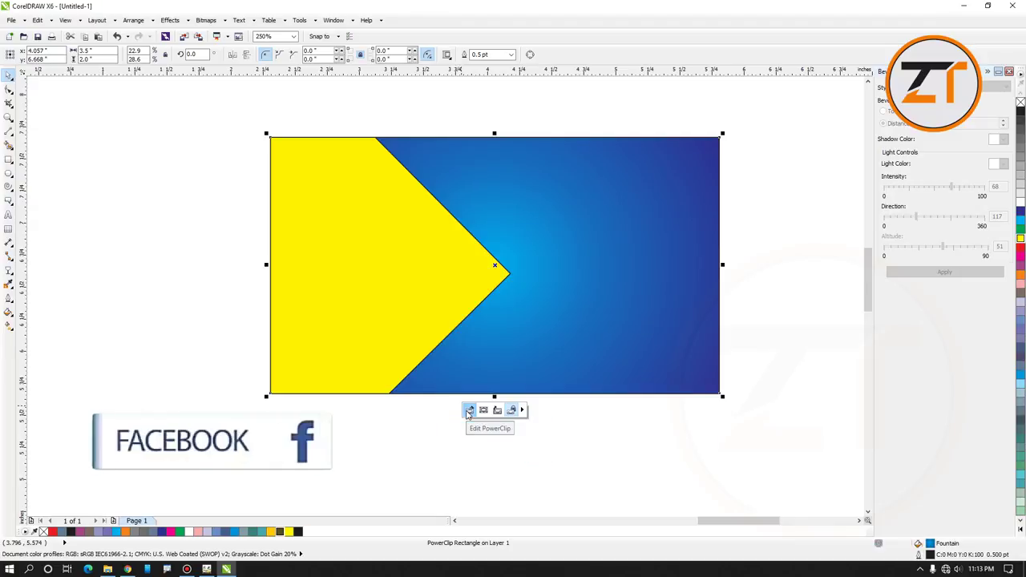
Remove the outline from the yellow diamond inside the card's PowerClip and finish editing the clip
{"action": "left_click", "coordinate": [469, 412]}
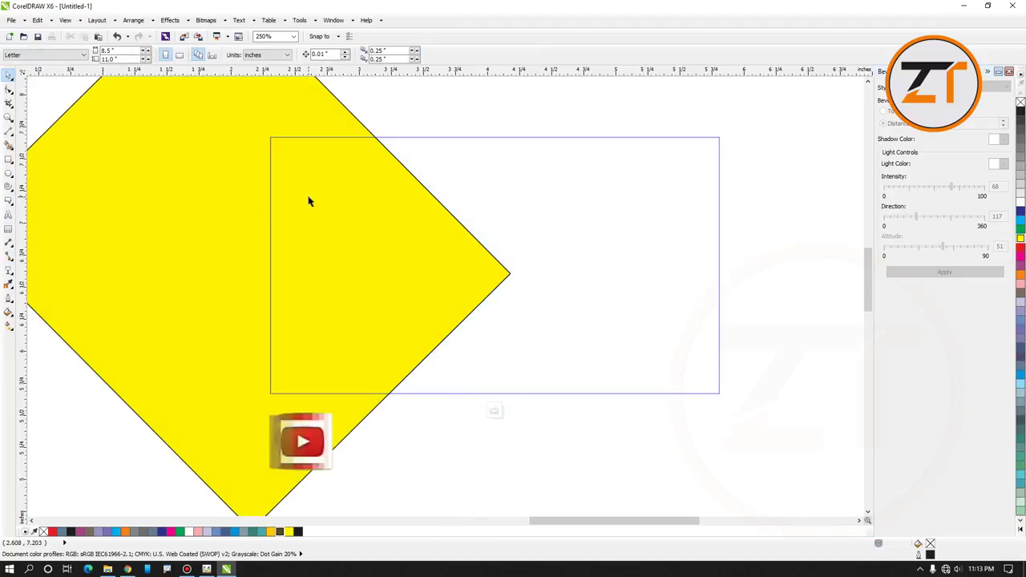
{"action": "left_click", "coordinate": [132, 211]}
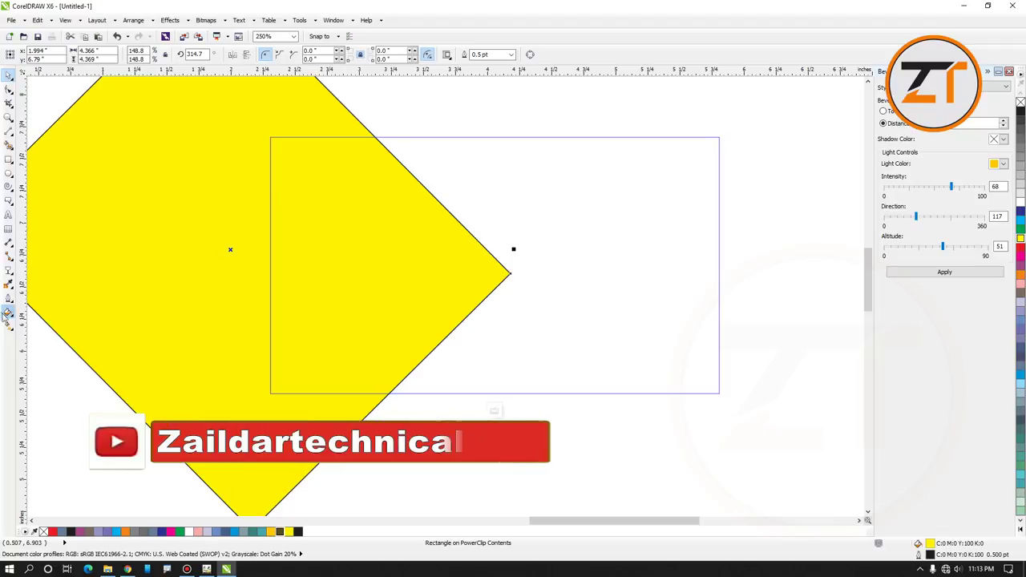
{"action": "left_click", "coordinate": [8, 301]}
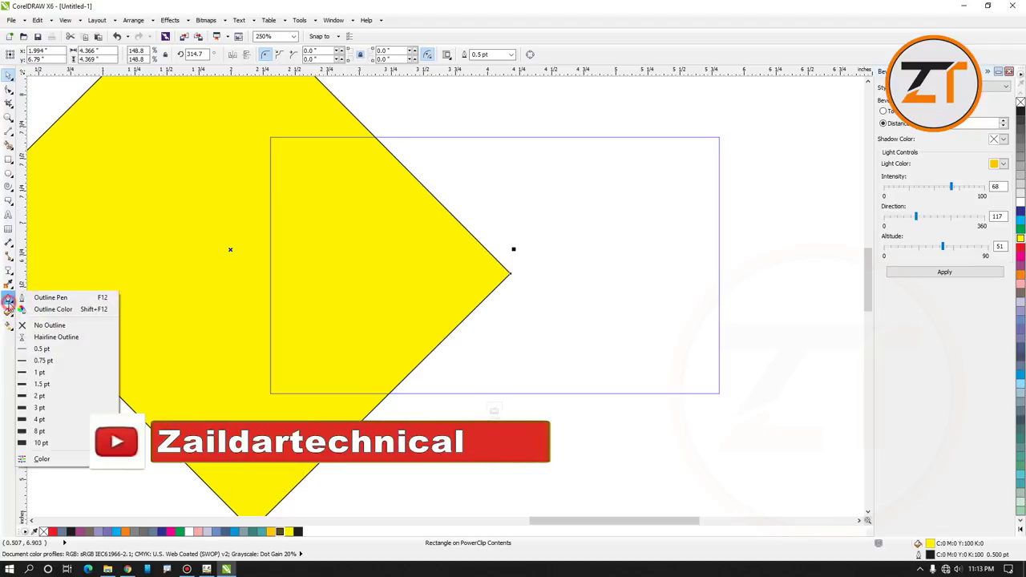
{"action": "left_click", "coordinate": [50, 325]}
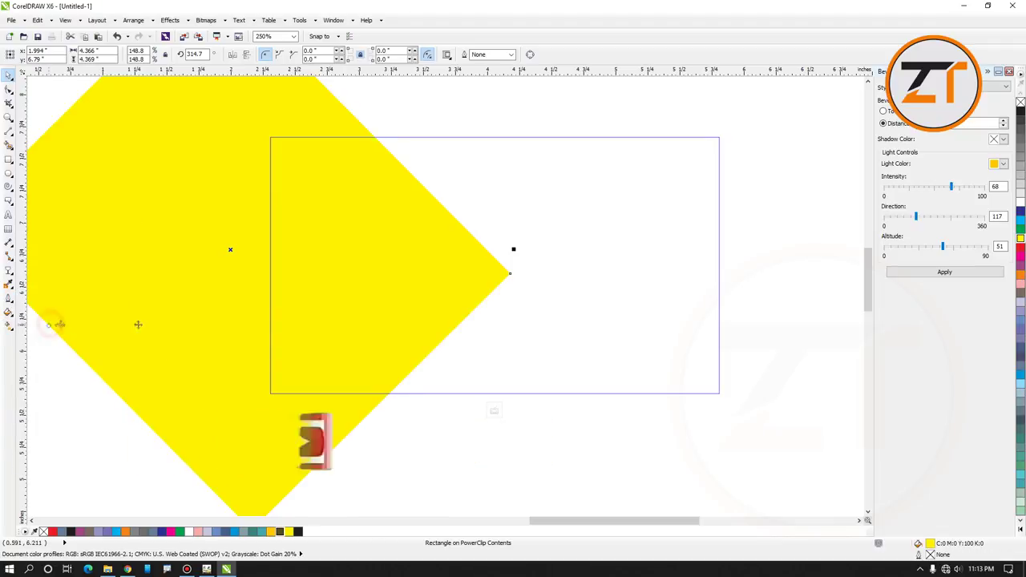
{"action": "left_click", "coordinate": [494, 410]}
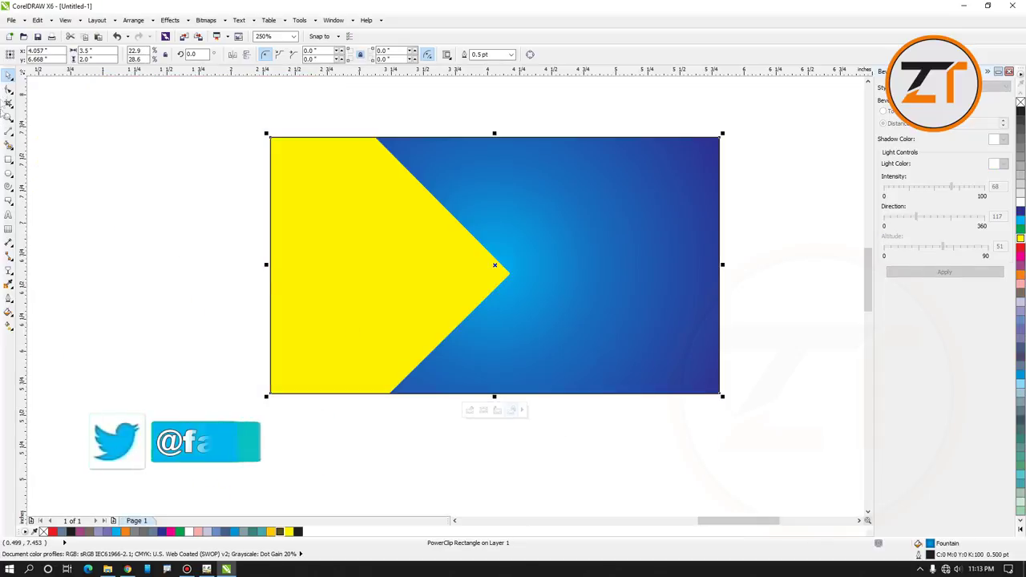
Inside the card's PowerClip, duplicate the yellow diamond about 0.1 inch to the left and fill the original behind it with green
{"action": "left_click", "coordinate": [470, 410]}
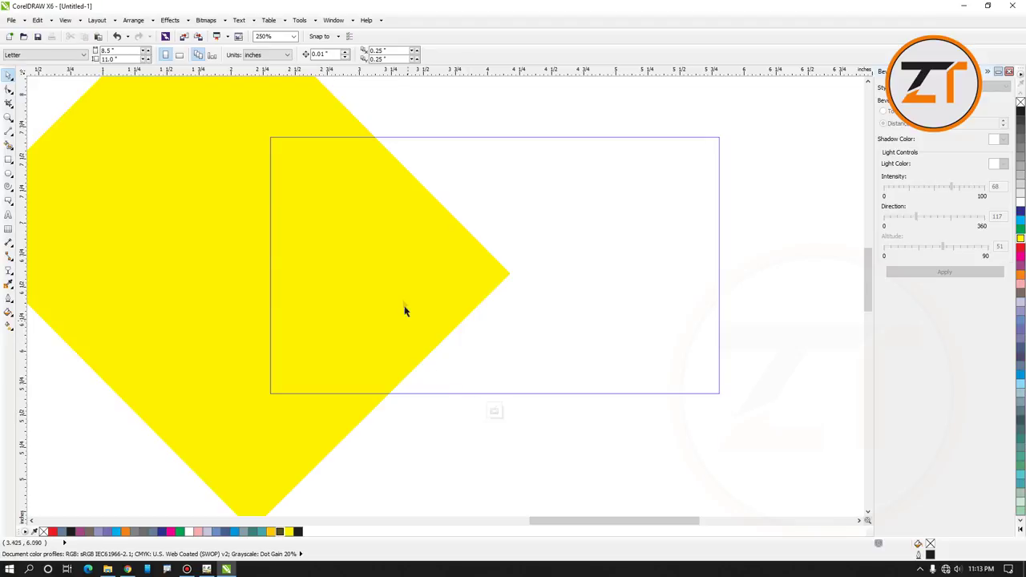
{"action": "left_click", "coordinate": [403, 297]}
{"action": "left_click", "coordinate": [432, 298]}
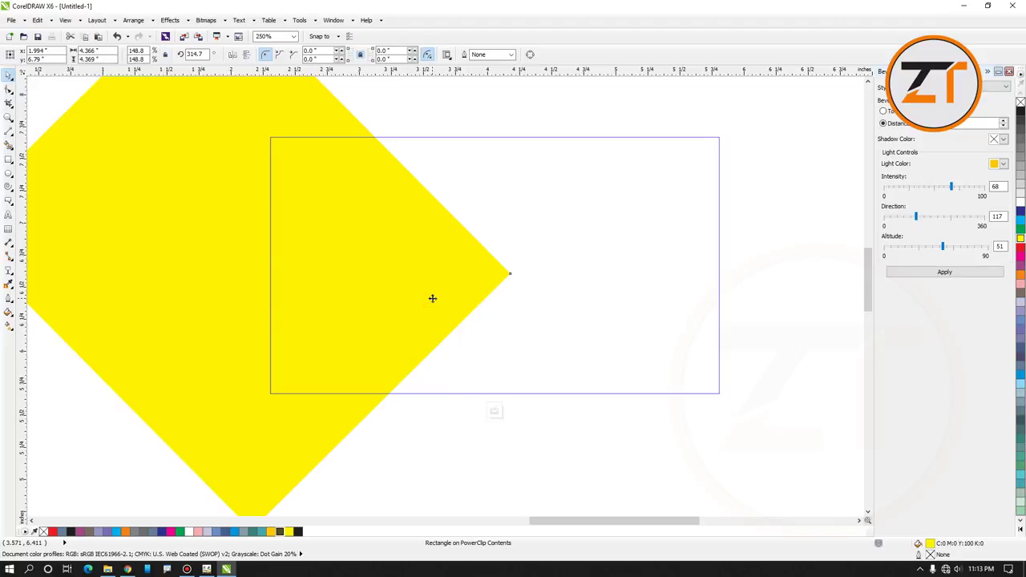
{"action": "left_click_drag", "start_coordinate": [432, 299], "coordinate": [419, 298]}
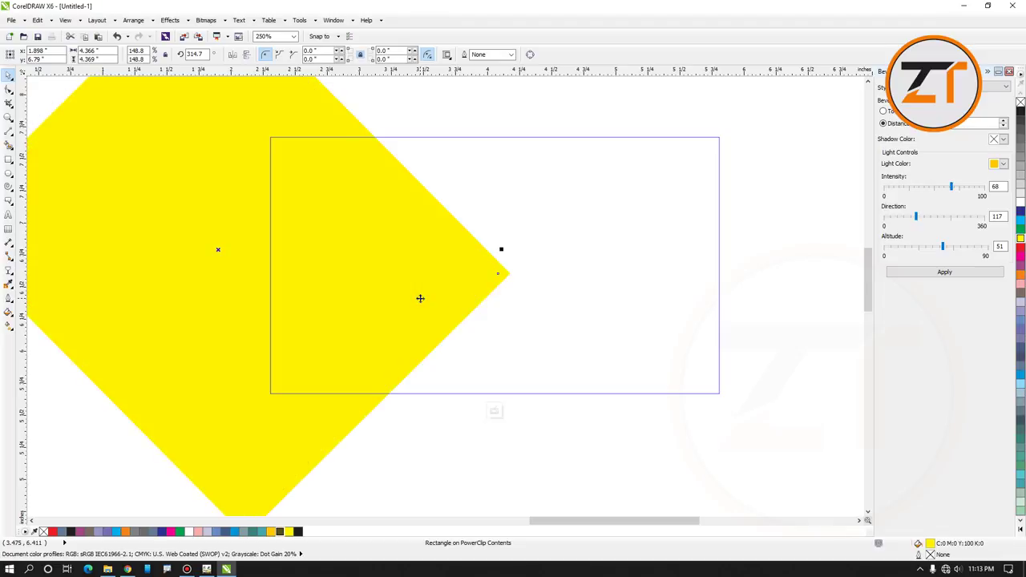
{"action": "key", "text": "ctrl+z"}
{"action": "left_click_drag", "start_coordinate": [484, 281], "coordinate": [470, 281]}
{"action": "key", "text": "ctrl+z"}
{"action": "right_click", "coordinate": [1021, 226]}
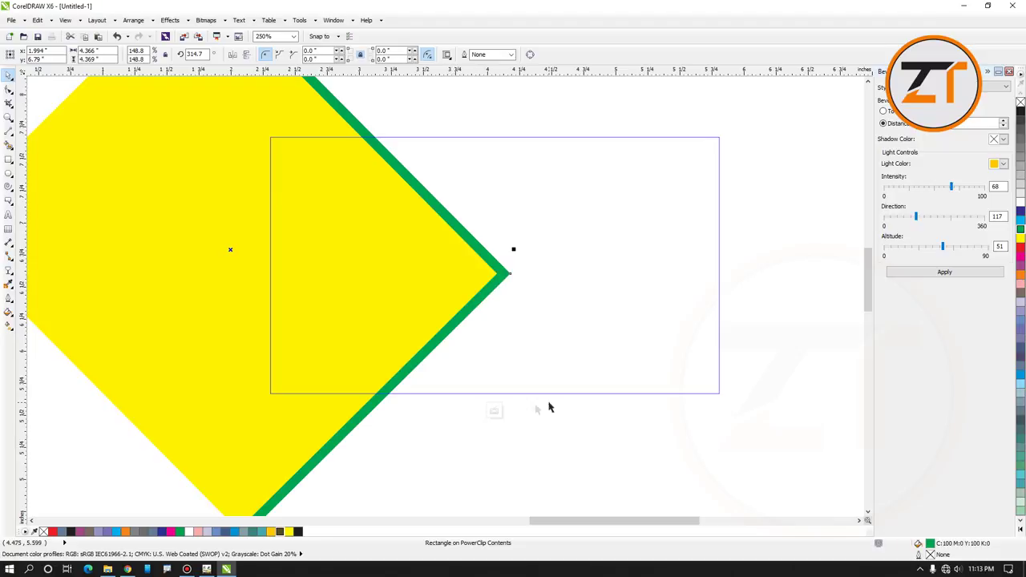
{"action": "left_click", "coordinate": [495, 411]}
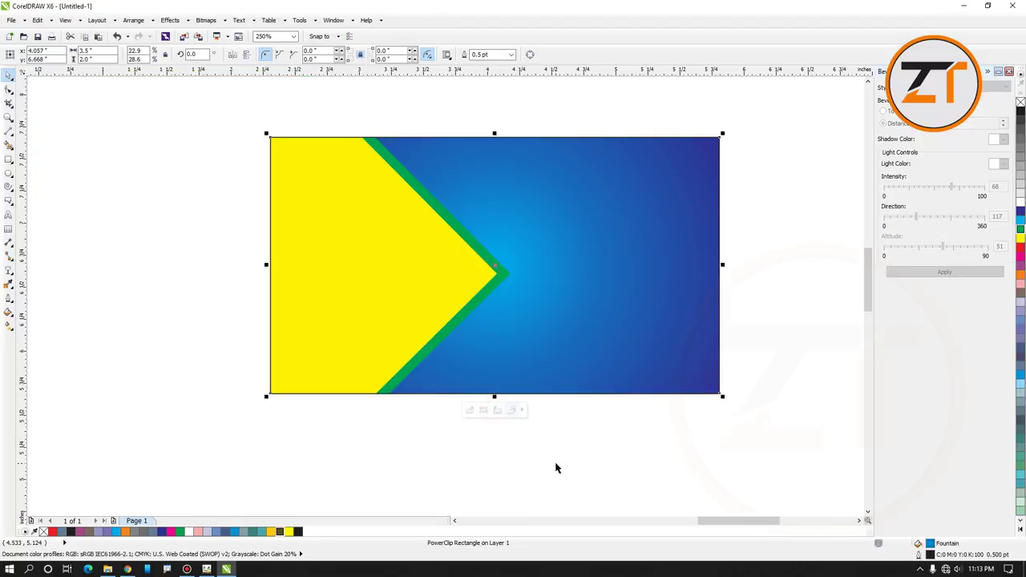
{"action": "left_click", "coordinate": [558, 468]}
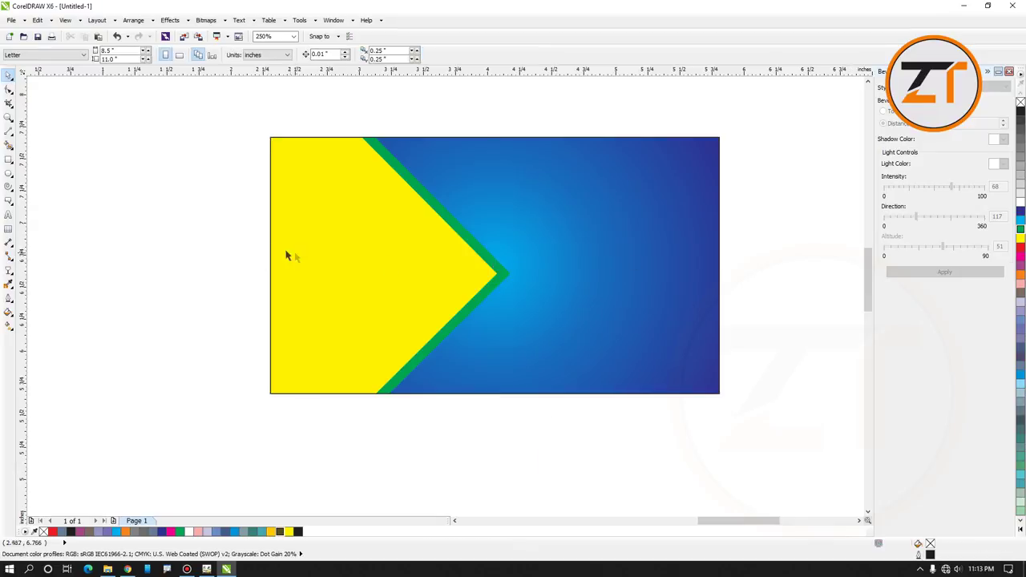
{"action": "left_click", "coordinate": [8, 117]}
{"action": "left_click", "coordinate": [77, 53]}
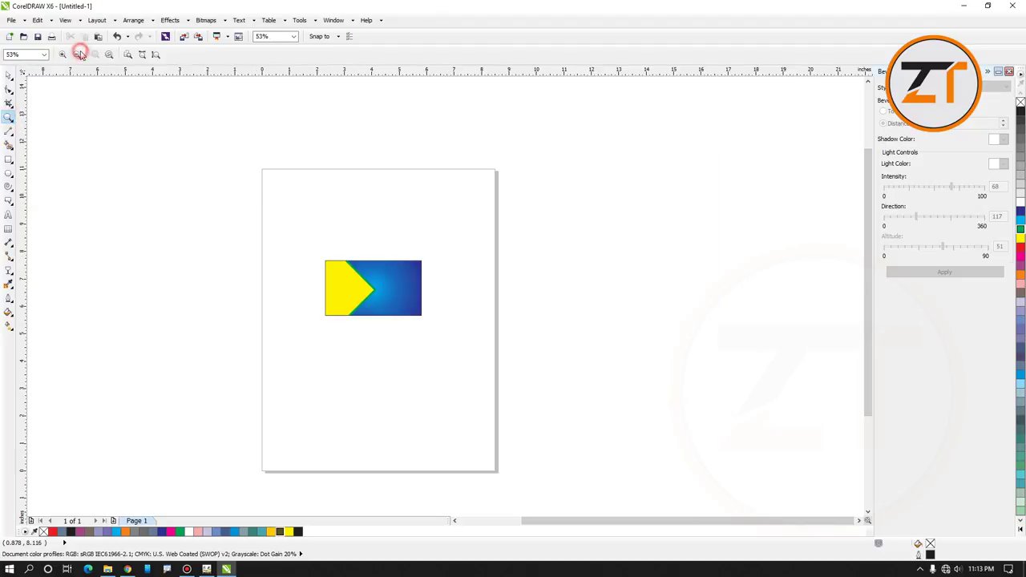
{"action": "left_click_drag", "start_coordinate": [284, 236], "coordinate": [499, 345]}
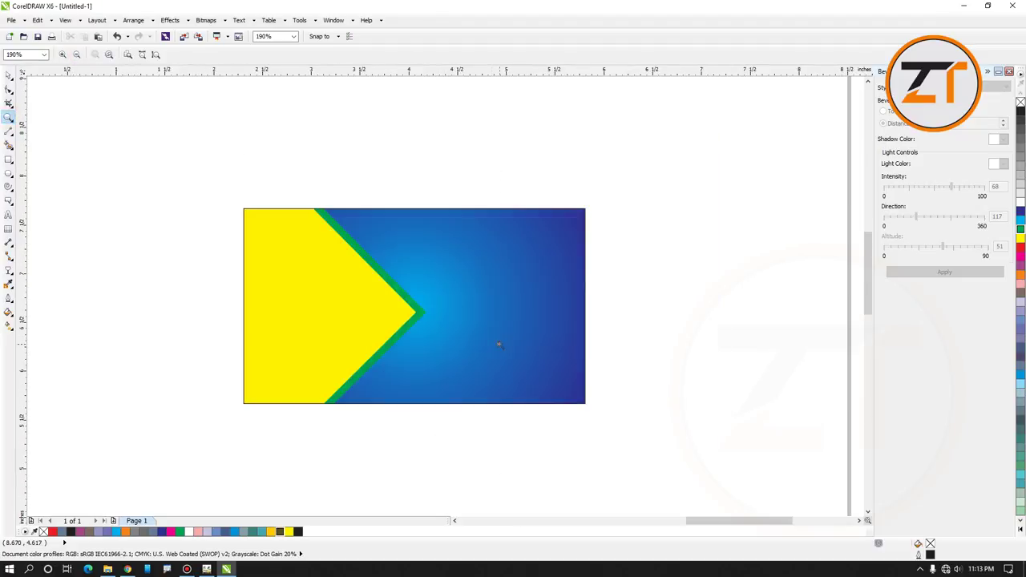
{"action": "left_click", "coordinate": [8, 75]}
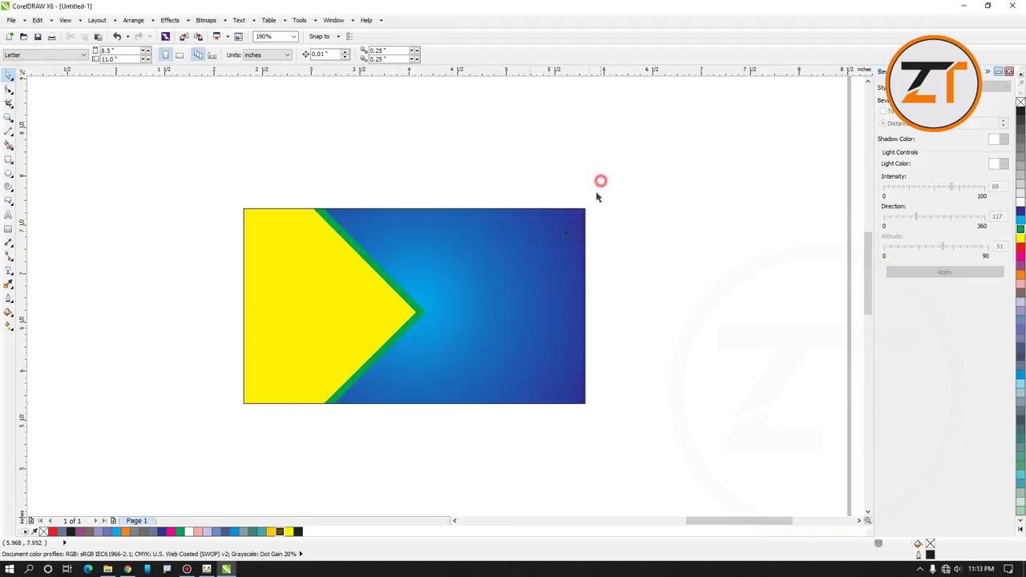
{"action": "left_click", "coordinate": [470, 266]}
{"action": "mouse_move", "coordinate": [470, 265]}
{"action": "left_mouse_down"}
{"action": "mouse_move", "coordinate": [481, 289]}
{"action": "mouse_move", "coordinate": [468, 268]}
{"action": "left_mouse_up"}
Bring the picture file from the desktop into the drawing as a bitmap and delete it from the page
{"action": "left_click", "coordinate": [686, 152]}
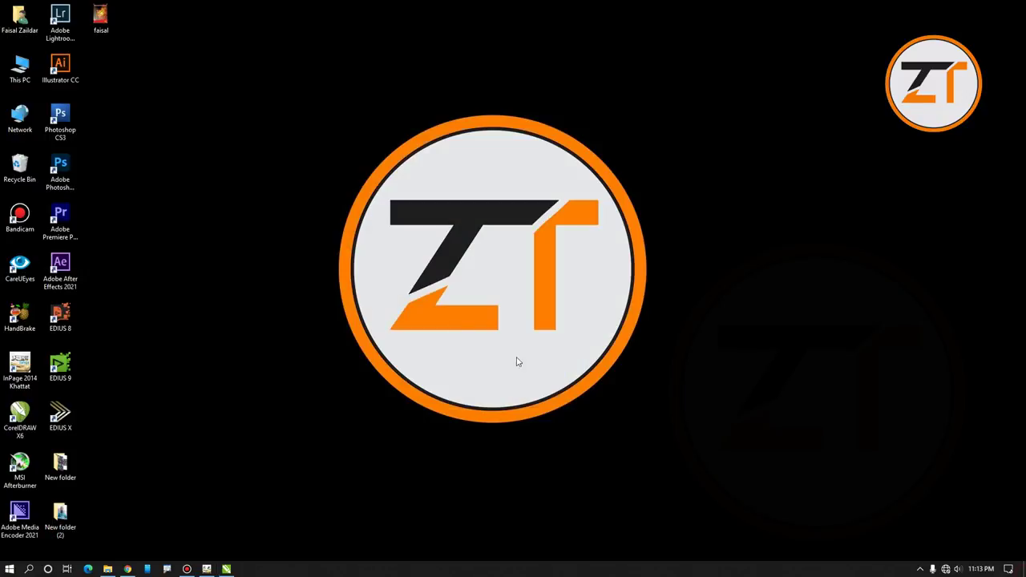
{"action": "left_click", "coordinate": [381, 280]}
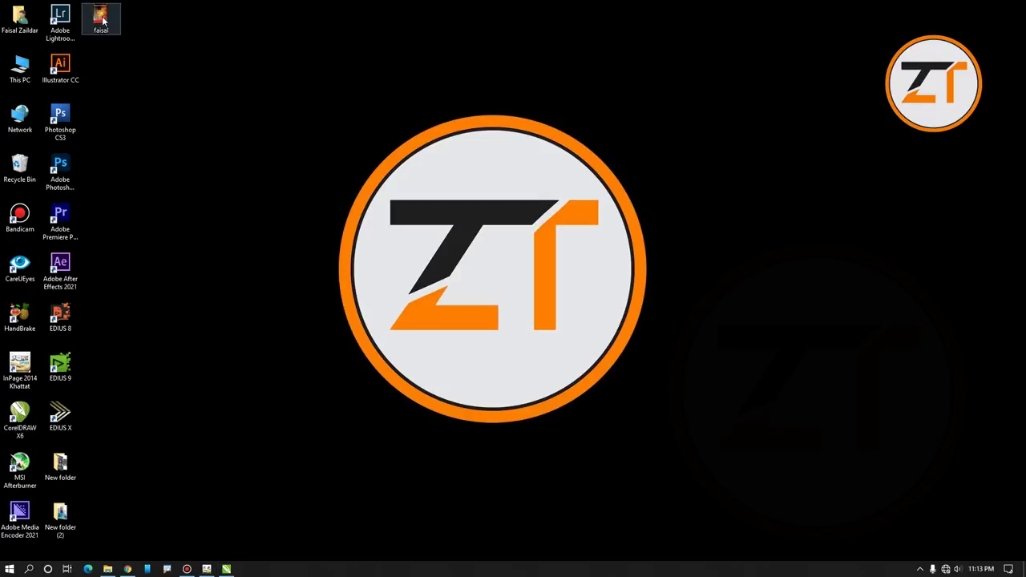
{"action": "left_click_drag", "start_coordinate": [102, 20], "coordinate": [229, 559]}
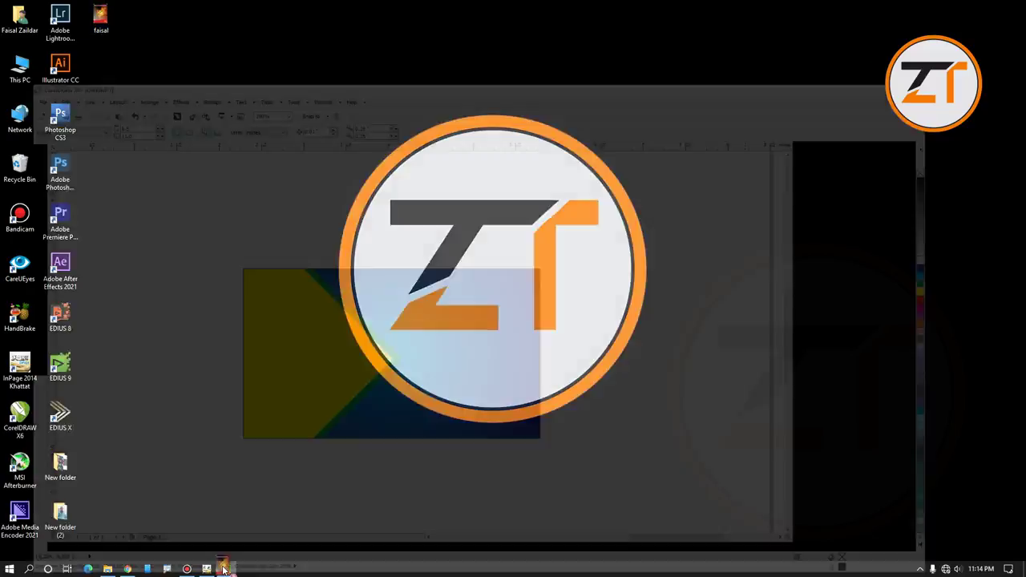
{"action": "left_click_drag", "start_coordinate": [229, 559], "coordinate": [343, 118]}
{"action": "left_click_drag", "start_coordinate": [343, 119], "coordinate": [339, 113]}
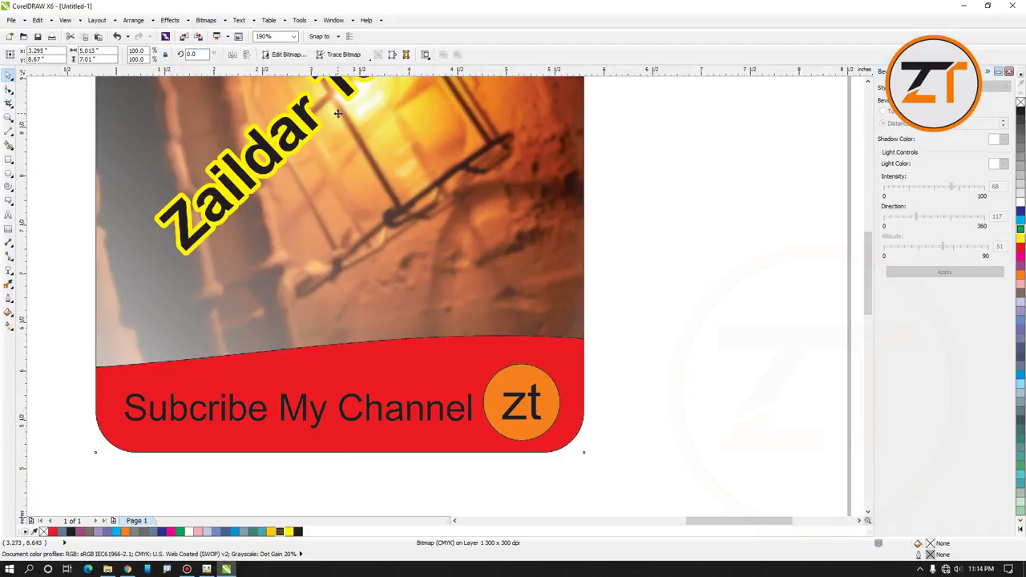
{"action": "key", "text": "Delete"}
Move the WhatsApp and green phone icons from far outside the page to just beside the card's left edge
{"action": "left_click_drag", "start_coordinate": [781, 521], "coordinate": [747, 525]}
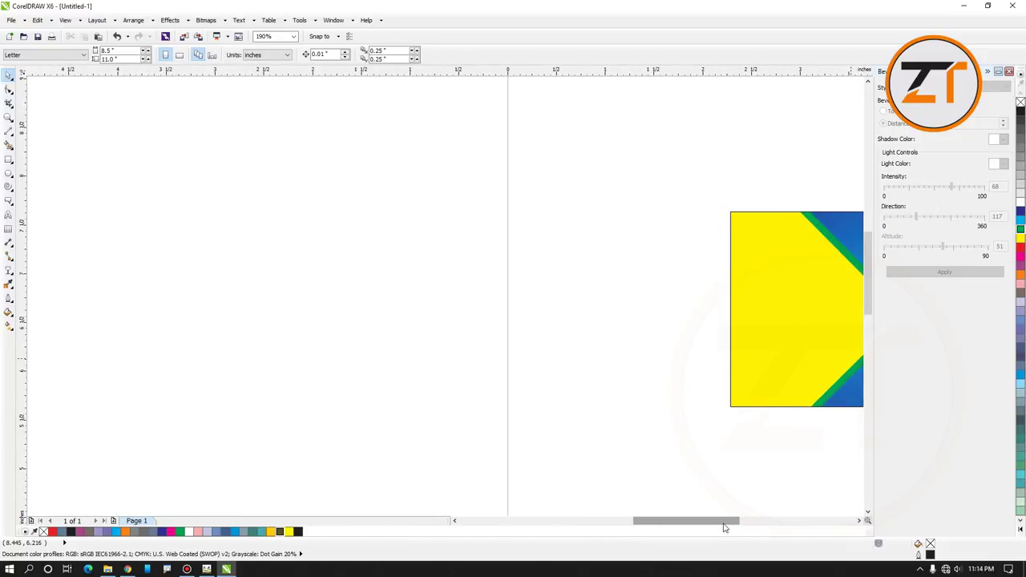
{"action": "left_click", "coordinate": [9, 117]}
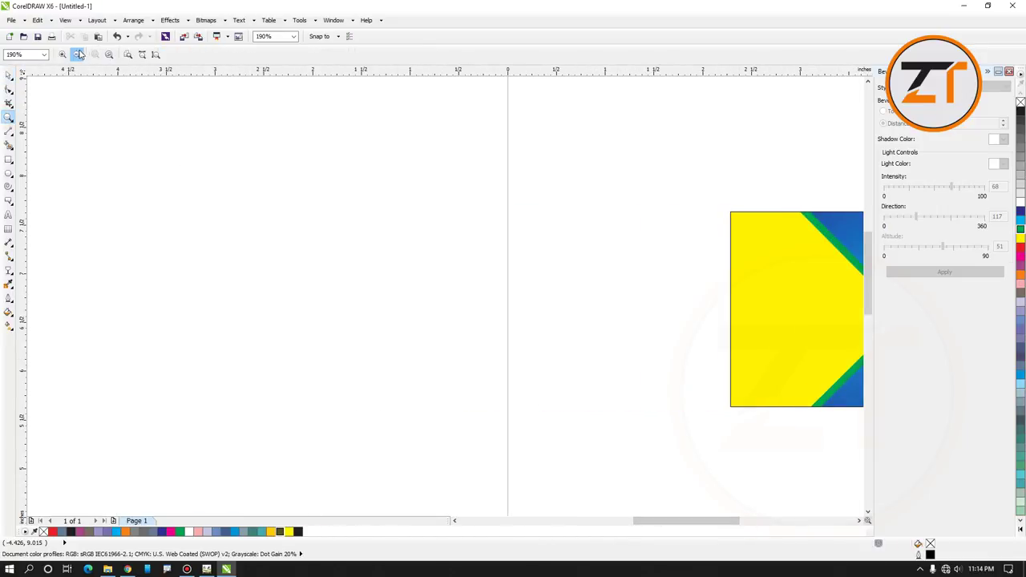
{"action": "left_click", "coordinate": [74, 54]}
{"action": "left_click", "coordinate": [74, 53]}
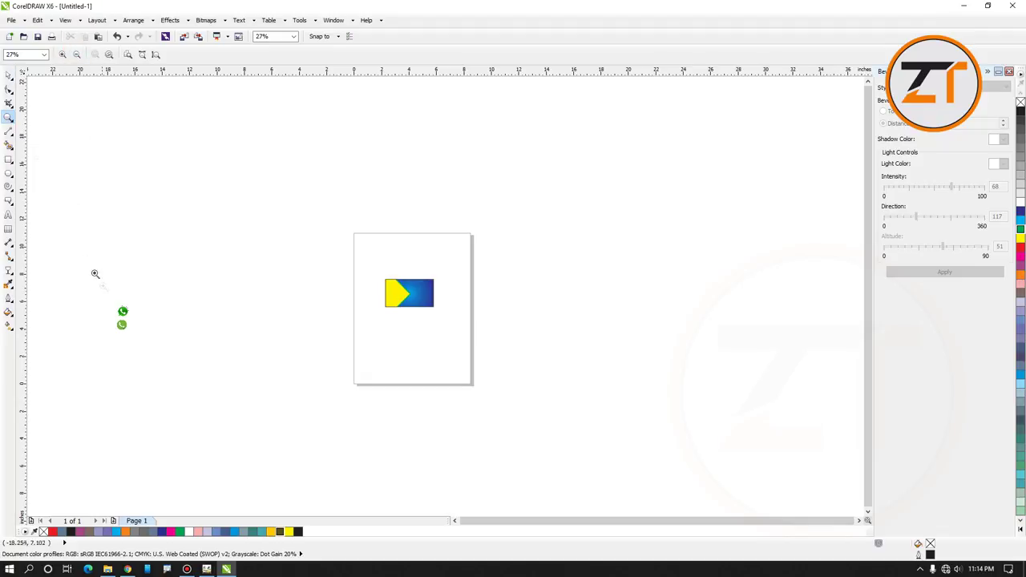
{"action": "left_click", "coordinate": [8, 75]}
{"action": "left_click_drag", "start_coordinate": [64, 262], "coordinate": [164, 383]}
{"action": "left_click_drag", "start_coordinate": [122, 317], "coordinate": [358, 294]}
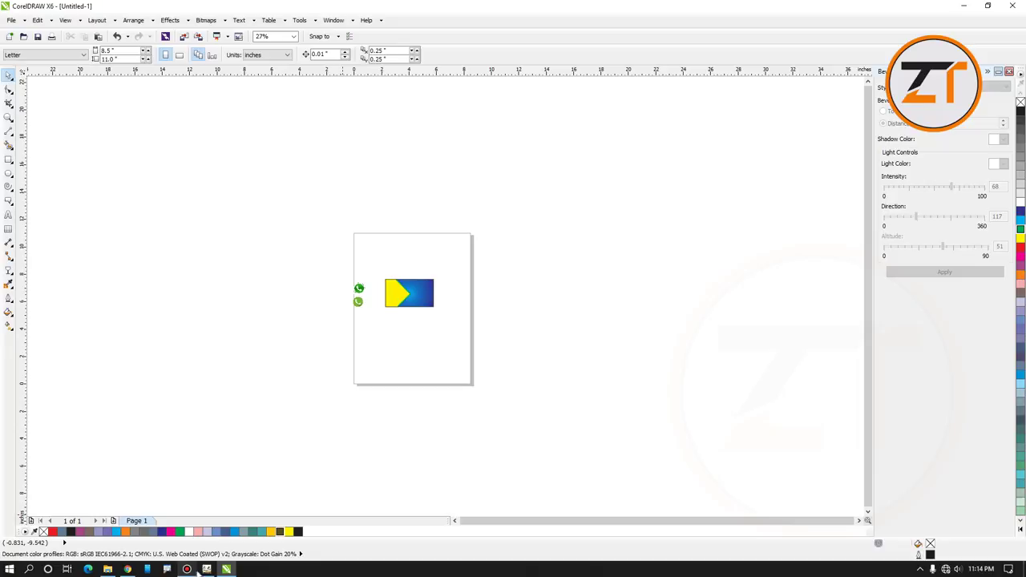
Switch to InPage and copy the text box containing the Urdu business card text
{"action": "left_click", "coordinate": [206, 569]}
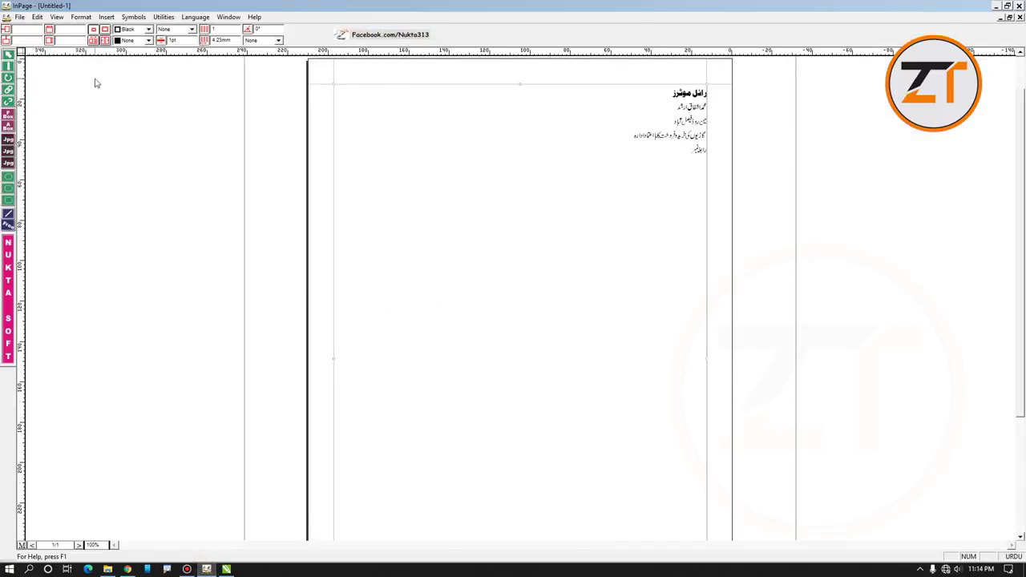
{"action": "key", "text": "ctrl+shift+1"}
{"action": "mouse_move", "coordinate": [522, 73]}
{"action": "left_mouse_down"}
{"action": "mouse_move", "coordinate": [114, 69]}
{"action": "mouse_move", "coordinate": [21, 53]}
{"action": "left_mouse_up"}
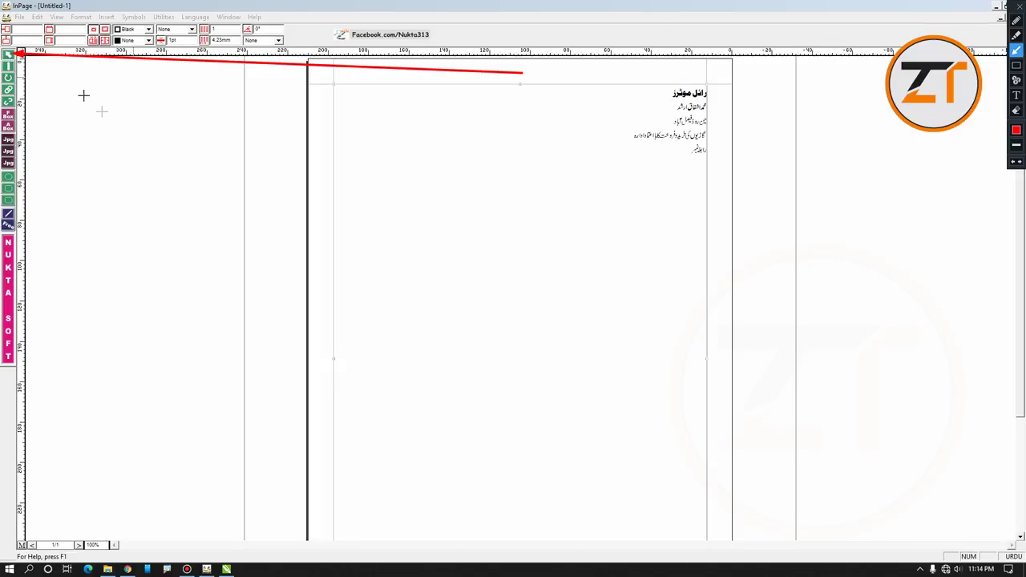
{"action": "key", "text": "ctrl+shift+1"}
{"action": "right_click", "coordinate": [695, 120]}
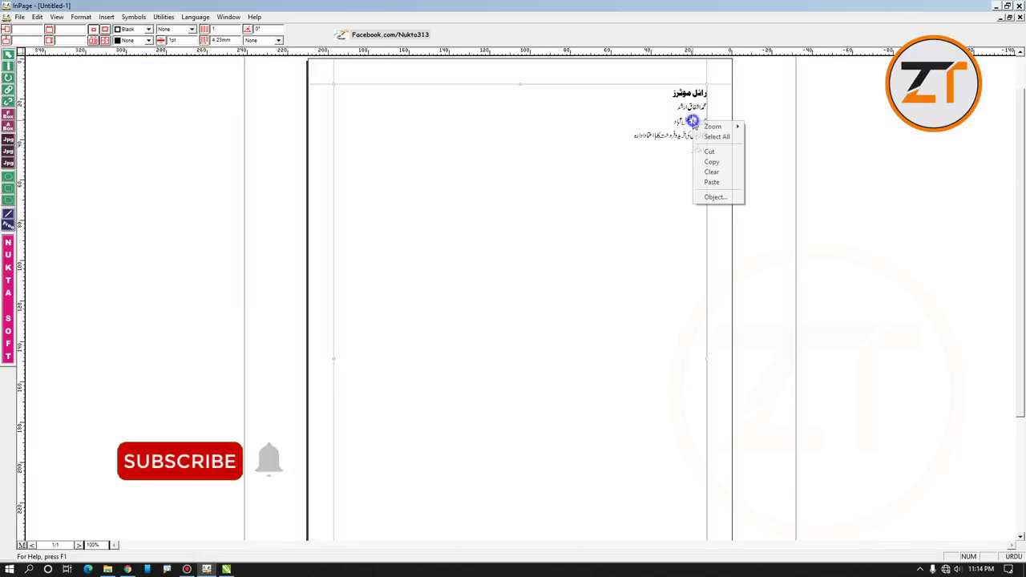
{"action": "left_click", "coordinate": [712, 162]}
Switch back to CorelDRAW, paste the Urdu text onto the page, and scale it to 5 percent
{"action": "left_click", "coordinate": [226, 569]}
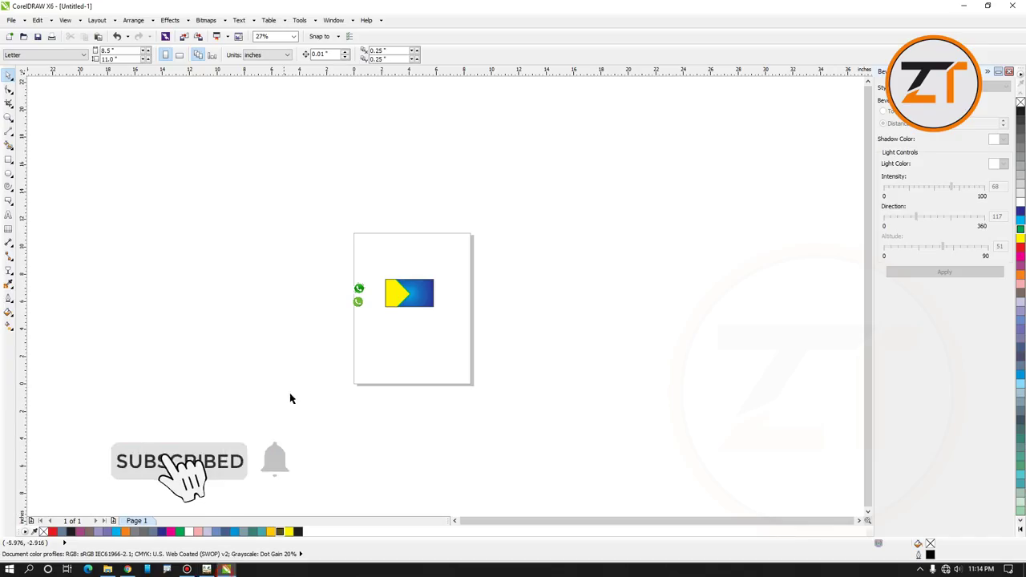
{"action": "right_click", "coordinate": [295, 287]}
{"action": "left_click", "coordinate": [337, 358]}
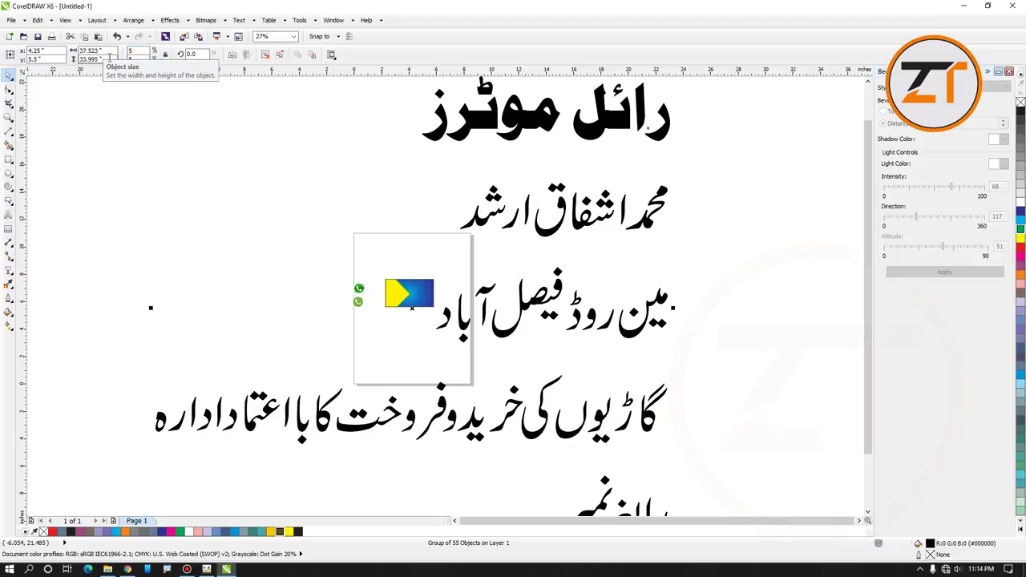
{"action": "key", "text": "Return"}
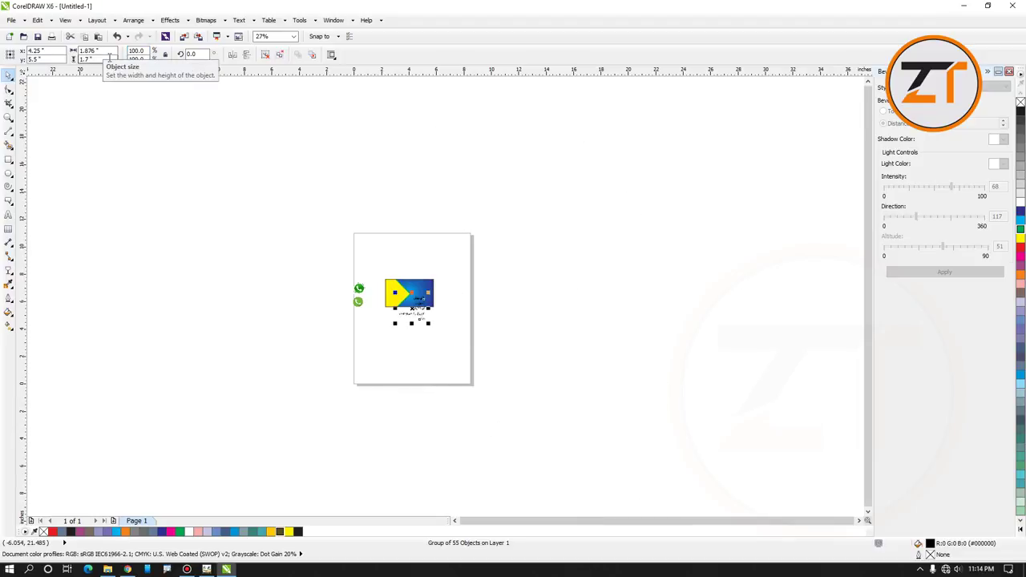
Move the pasted Urdu text group to the blank area right of the card and ungroup it
{"action": "left_click", "coordinate": [8, 117]}
{"action": "left_click_drag", "start_coordinate": [312, 270], "coordinate": [487, 344]}
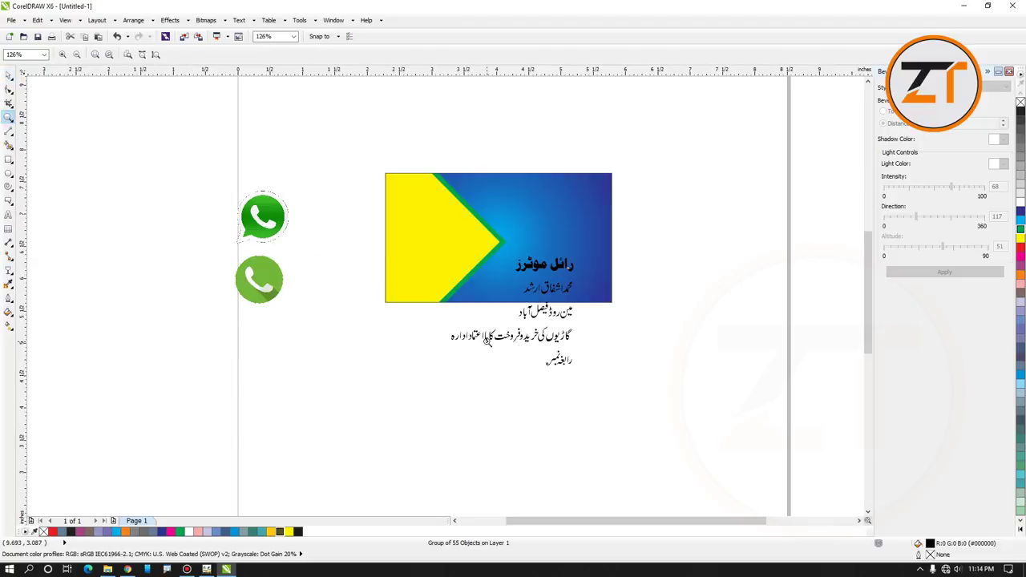
{"action": "left_click_drag", "start_coordinate": [112, 153], "coordinate": [669, 417]}
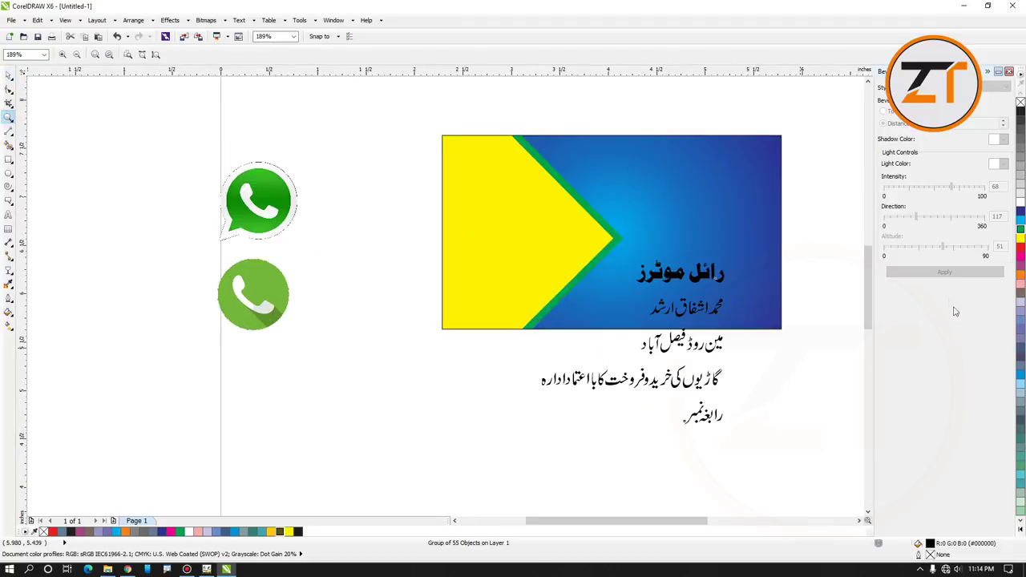
{"action": "left_click_drag", "start_coordinate": [868, 278], "coordinate": [866, 270]}
{"action": "left_click_drag", "start_coordinate": [681, 522], "coordinate": [753, 522]}
{"action": "left_click", "coordinate": [9, 74]}
{"action": "left_click_drag", "start_coordinate": [457, 308], "coordinate": [712, 186]}
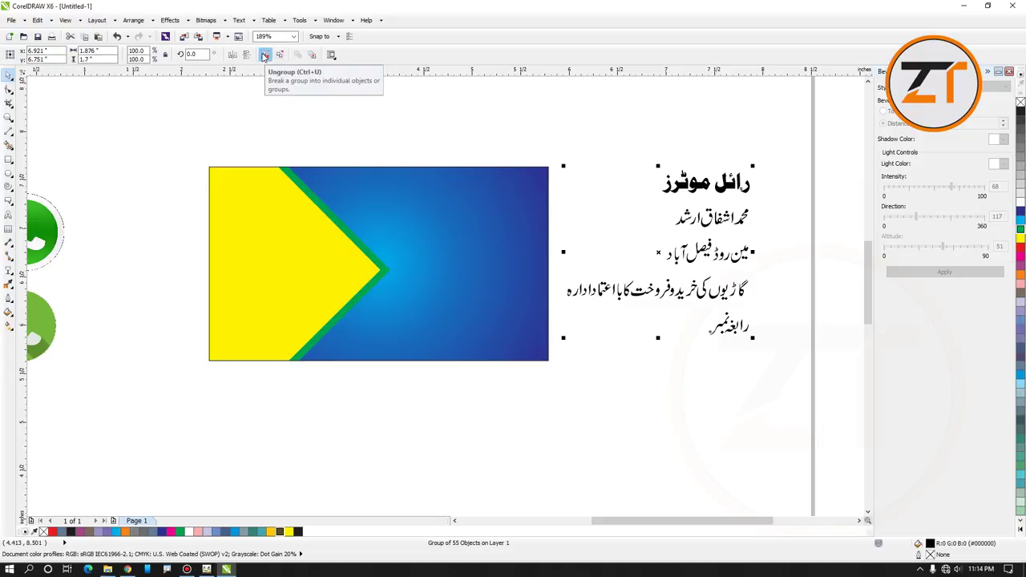
{"action": "left_click", "coordinate": [660, 157]}
Select all pieces of the bold heading رائل موٹرز and weld them into a single curve
{"action": "left_click_drag", "start_coordinate": [587, 145], "coordinate": [718, 200]}
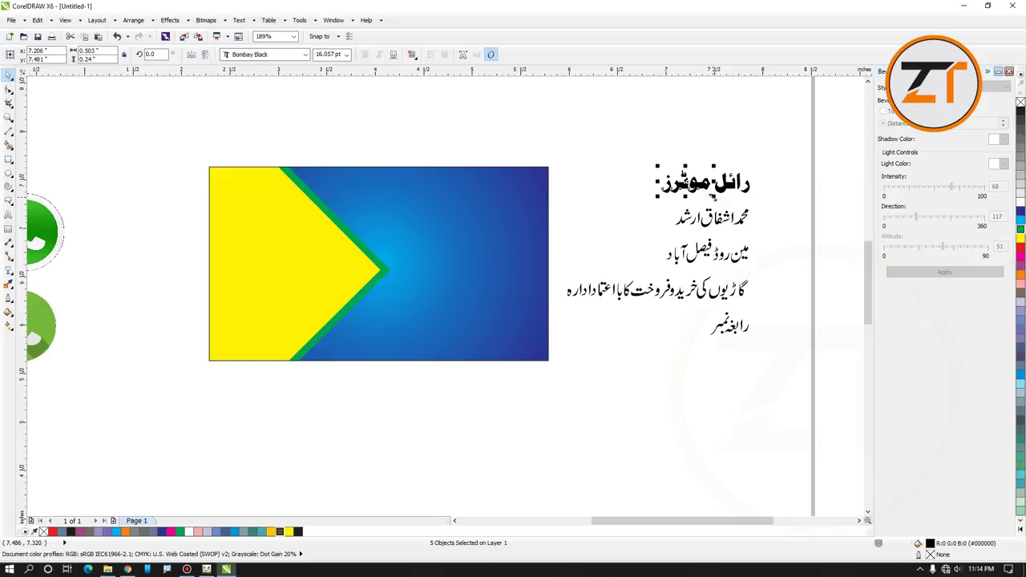
{"action": "left_click", "coordinate": [620, 154]}
{"action": "left_click_drag", "start_coordinate": [588, 145], "coordinate": [764, 205]}
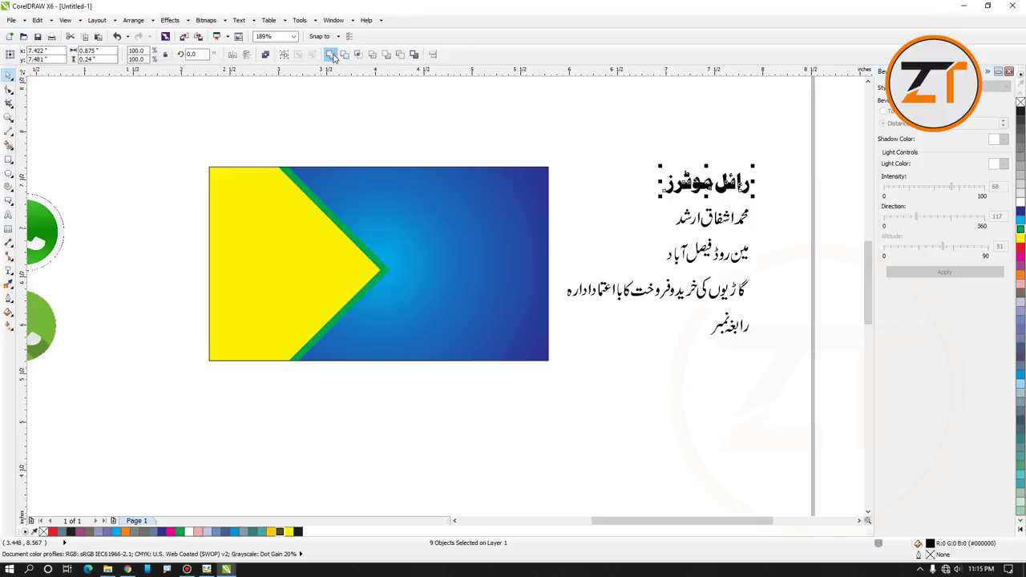
{"action": "left_click", "coordinate": [331, 54]}
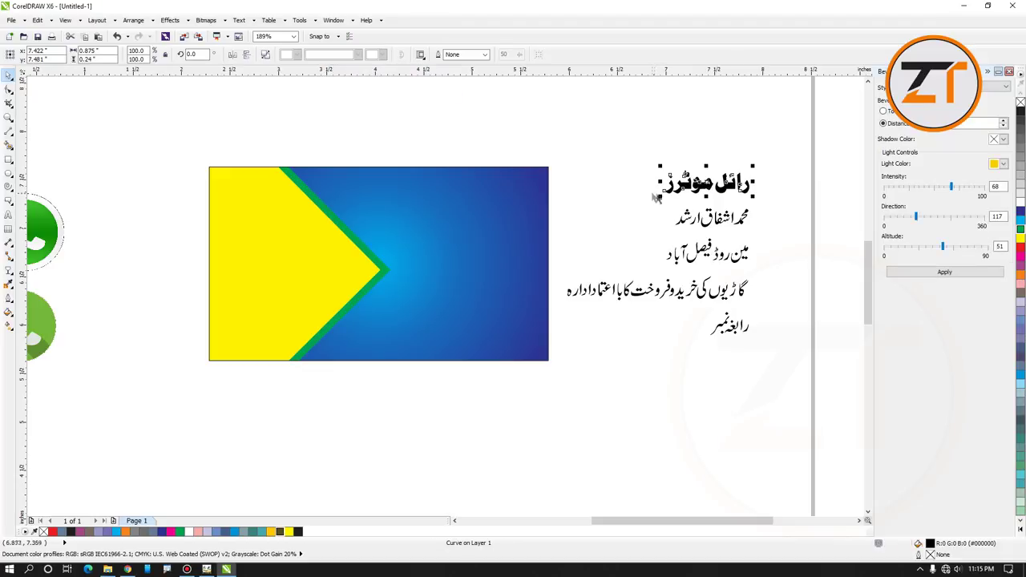
Enlarge the رائل موٹرز heading and place it across the upper part of the card's blue area
{"action": "left_click_drag", "start_coordinate": [658, 195], "coordinate": [597, 213]}
{"action": "left_click_drag", "start_coordinate": [719, 195], "coordinate": [506, 199]}
{"action": "left_click", "coordinate": [499, 140]}
{"action": "left_click", "coordinate": [508, 268]}
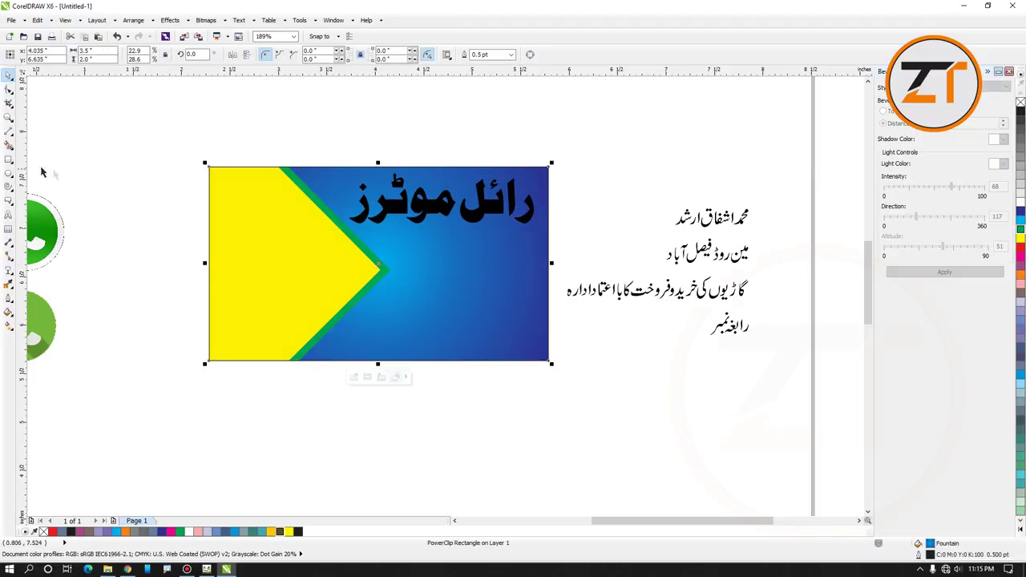
Draw an unfilled rectangle over the card and set its size to 3.1 by 2.0 inches
{"action": "left_click", "coordinate": [9, 160]}
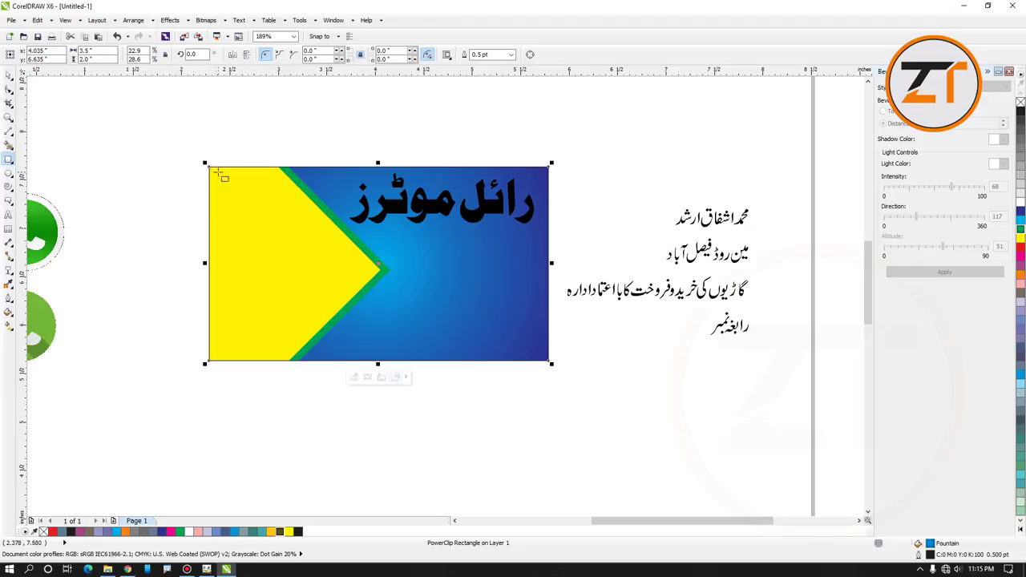
{"action": "mouse_move", "coordinate": [148, 128]}
{"action": "left_mouse_down"}
{"action": "mouse_move", "coordinate": [320, 265]}
{"action": "mouse_move", "coordinate": [448, 306]}
{"action": "left_mouse_up"}
{"action": "left_click", "coordinate": [97, 50]}
{"action": "type", "text": "3"}
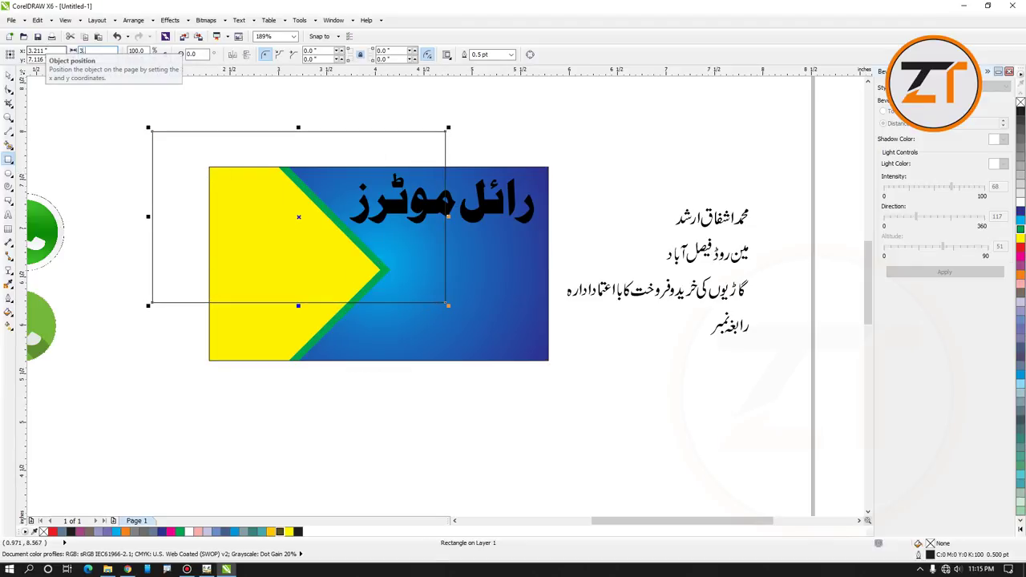
{"action": "type", "text": ".5"}
{"action": "key", "text": "Return"}
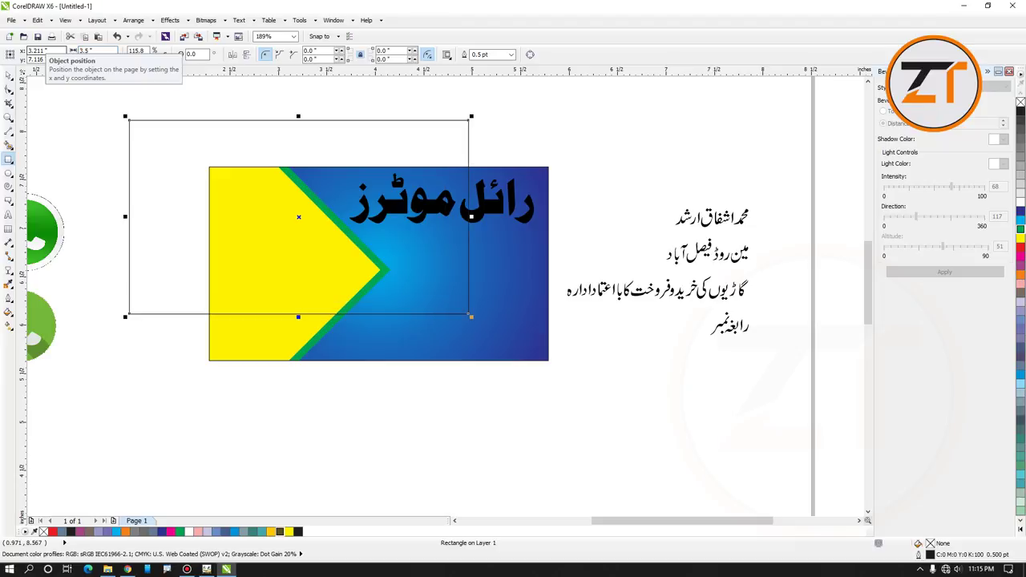
{"action": "double_click", "coordinate": [90, 50]}
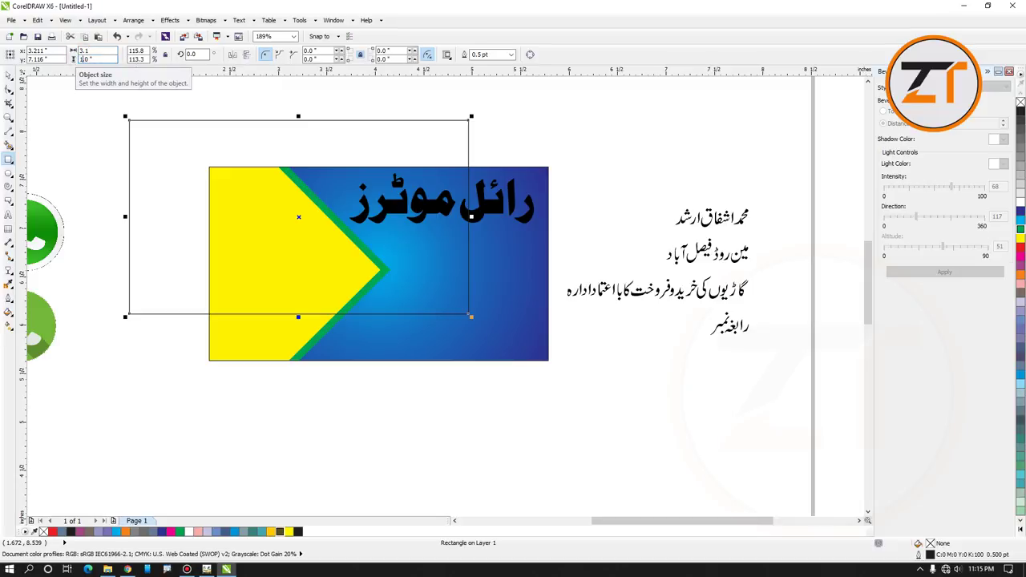
{"action": "left_click", "coordinate": [8, 74]}
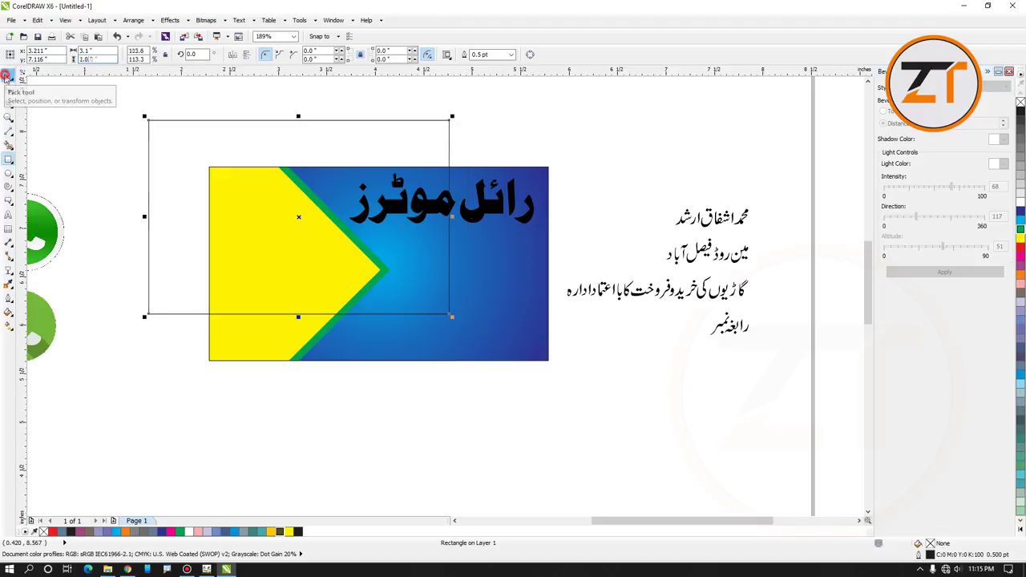
Align the unfilled rectangle with the card centre both horizontally and vertically
{"action": "left_click", "coordinate": [493, 287], "text": "shift"}
{"action": "key", "text": "e"}
{"action": "key", "text": "c"}
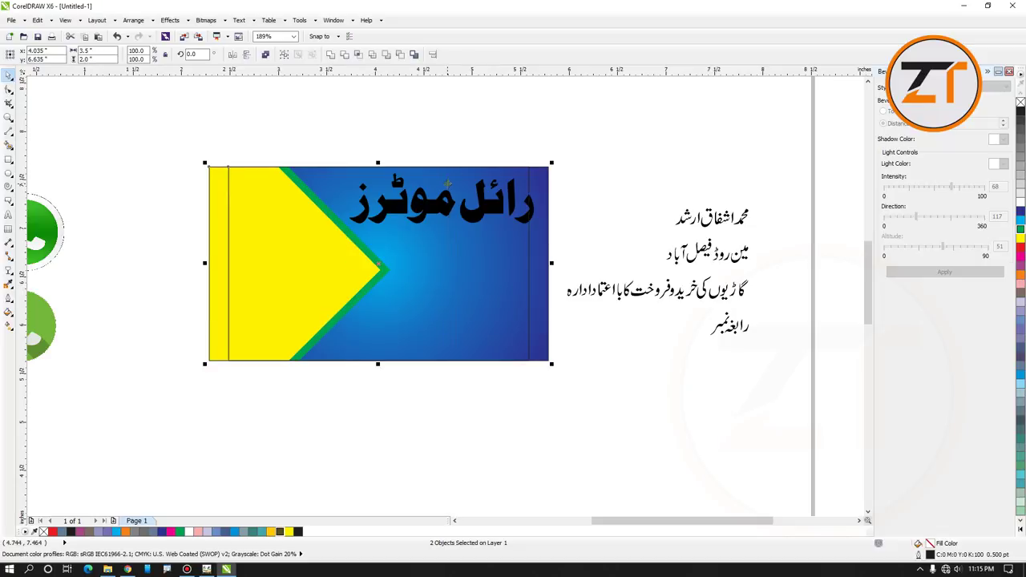
Resize the centred unfilled rectangle to 3.4 by 1.9 inches as a margin guide inside the card
{"action": "left_click", "coordinate": [267, 134]}
{"action": "left_click", "coordinate": [255, 216]}
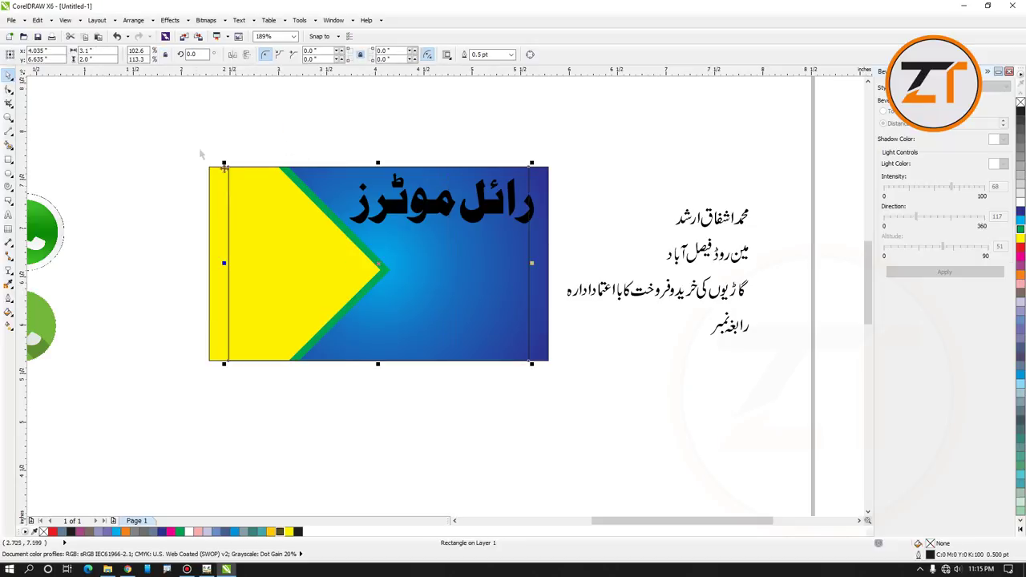
{"action": "left_click_drag", "start_coordinate": [102, 50], "coordinate": [89, 51]}
{"action": "type", "text": "4"}
{"action": "key", "text": "Return"}
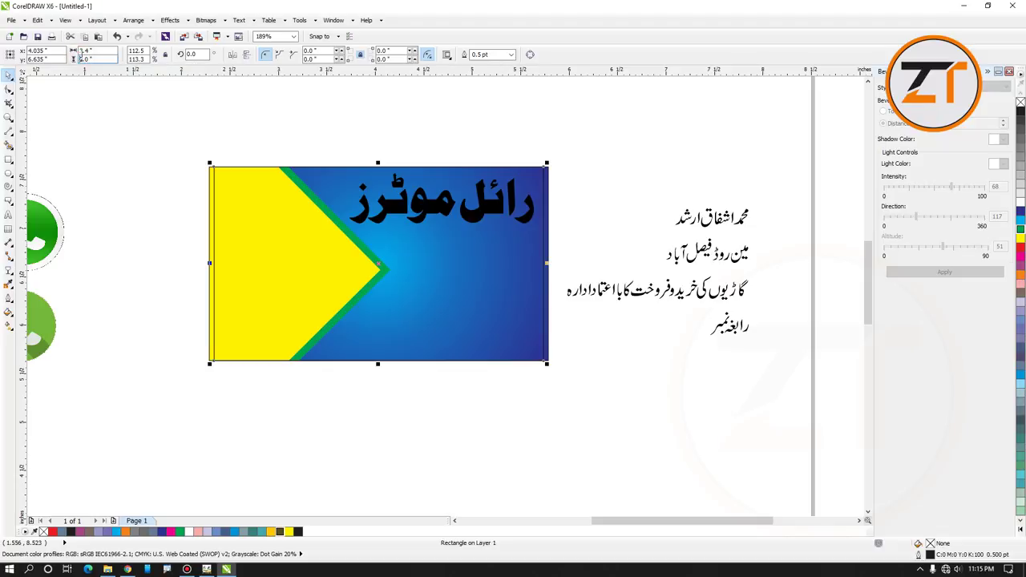
{"action": "left_click_drag", "start_coordinate": [84, 58], "coordinate": [81, 59]}
{"action": "type", "text": "1"}
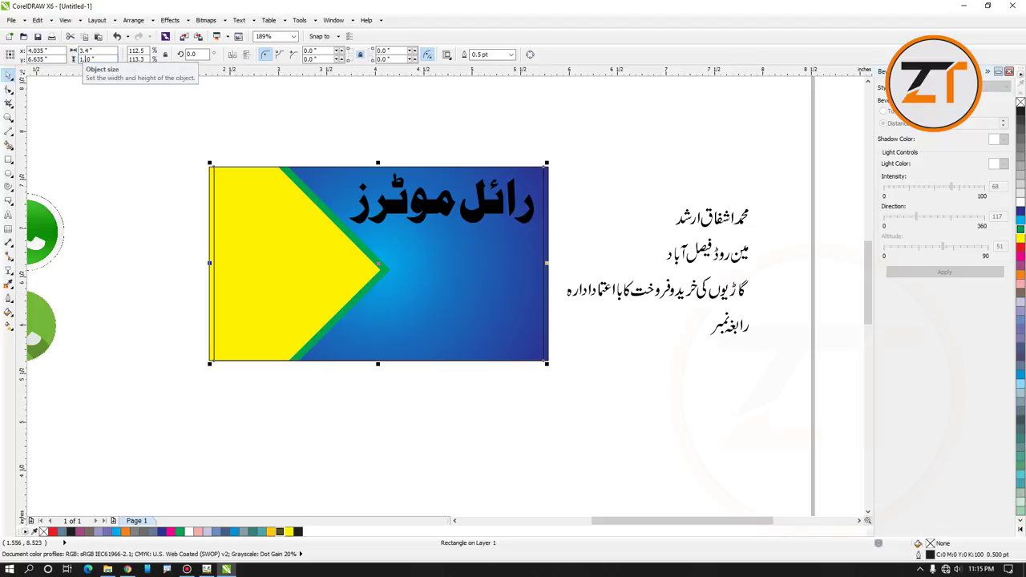
{"action": "type", "text": ".9"}
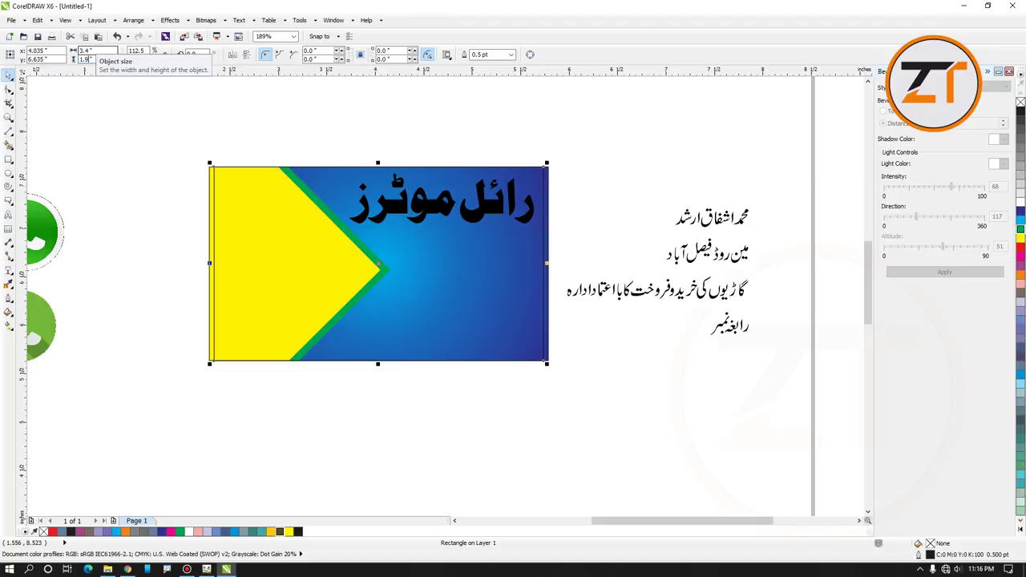
{"action": "key", "text": "Return"}
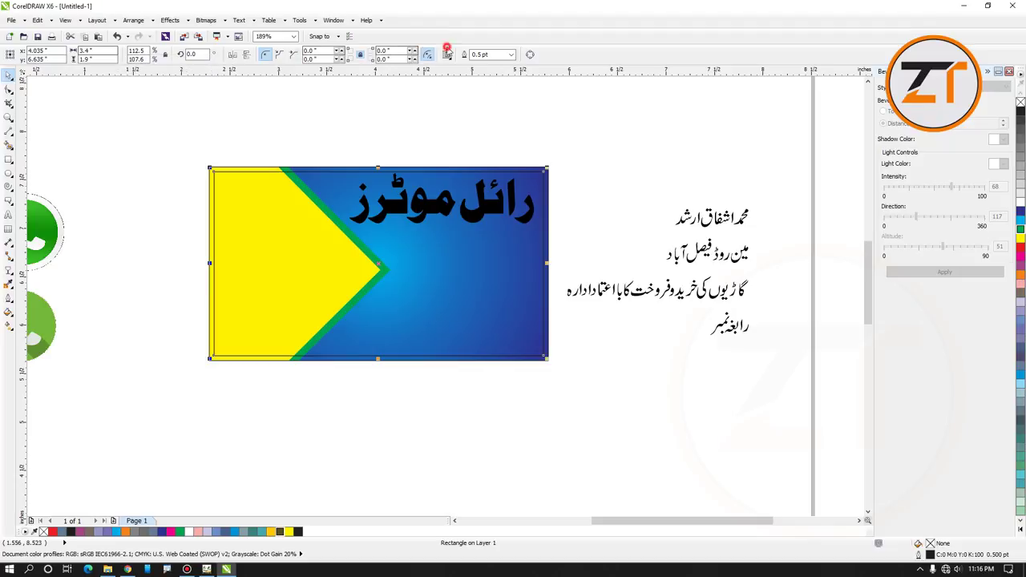
Stretch the رائل موٹرز heading sideways to about 1.98 inches wide, keeping it inside the margin guide
{"action": "left_click", "coordinate": [8, 116]}
{"action": "left_click_drag", "start_coordinate": [189, 159], "coordinate": [574, 384]}
{"action": "left_click", "coordinate": [8, 74]}
{"action": "left_click", "coordinate": [245, 106]}
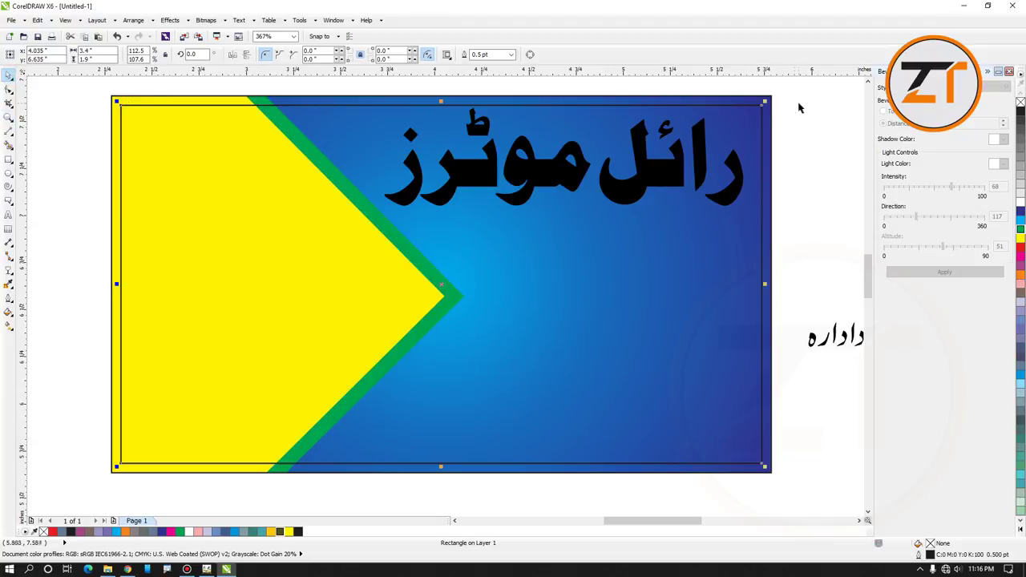
{"action": "left_click", "coordinate": [776, 485]}
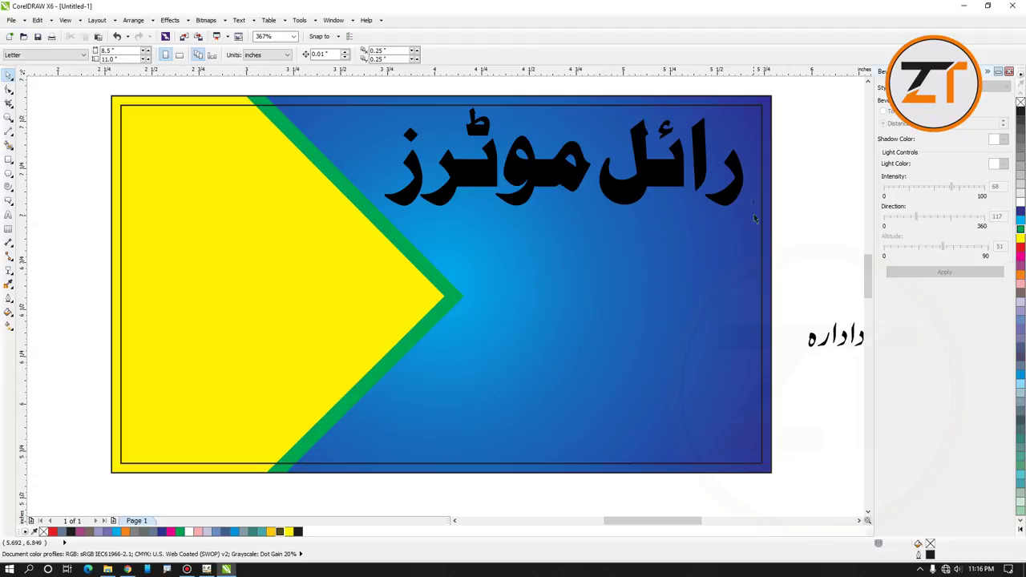
{"action": "left_click", "coordinate": [766, 151]}
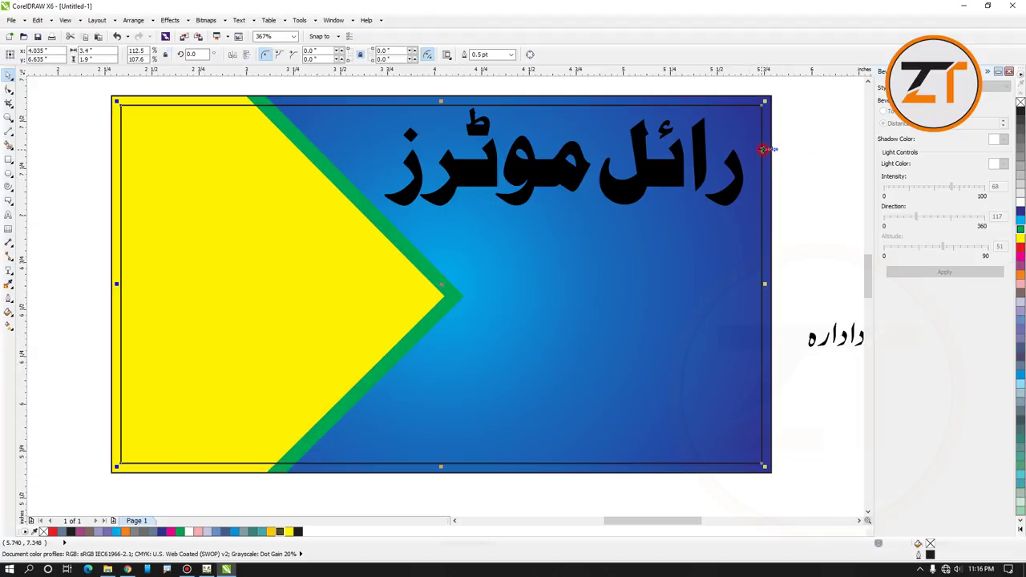
{"action": "left_click", "coordinate": [733, 176]}
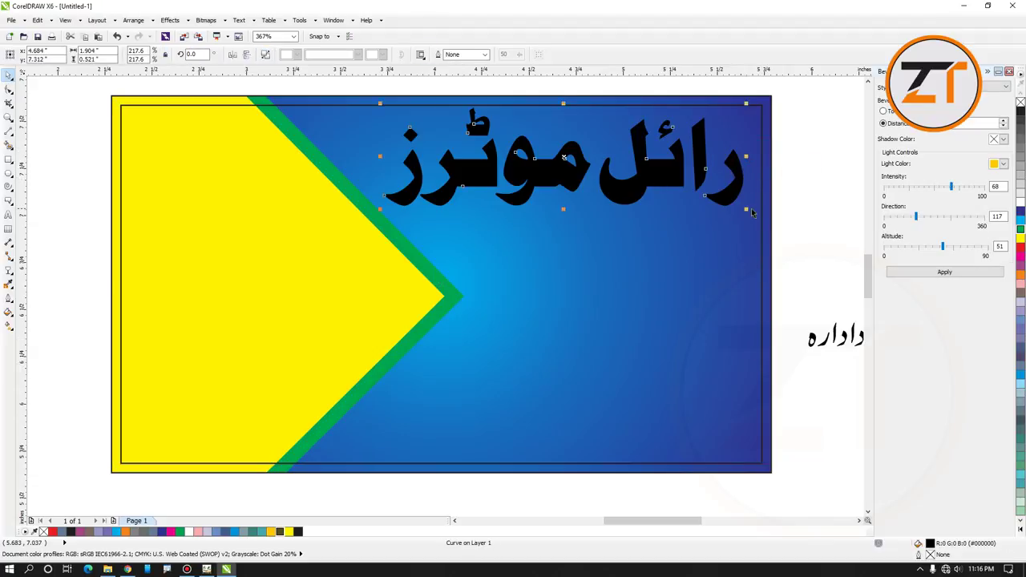
{"action": "left_click_drag", "start_coordinate": [752, 158], "coordinate": [755, 158]}
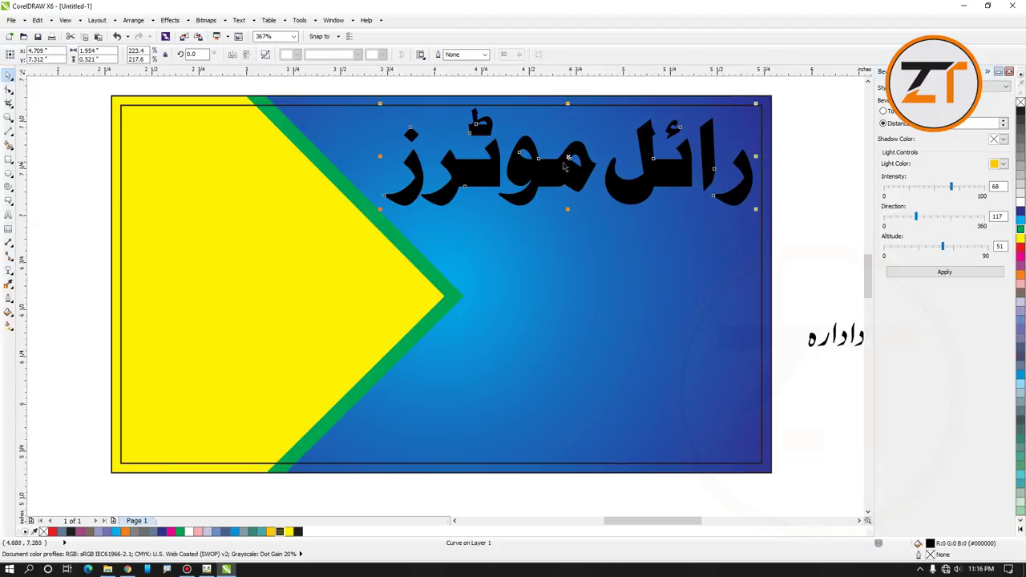
{"action": "left_click_drag", "start_coordinate": [380, 155], "coordinate": [374, 155]}
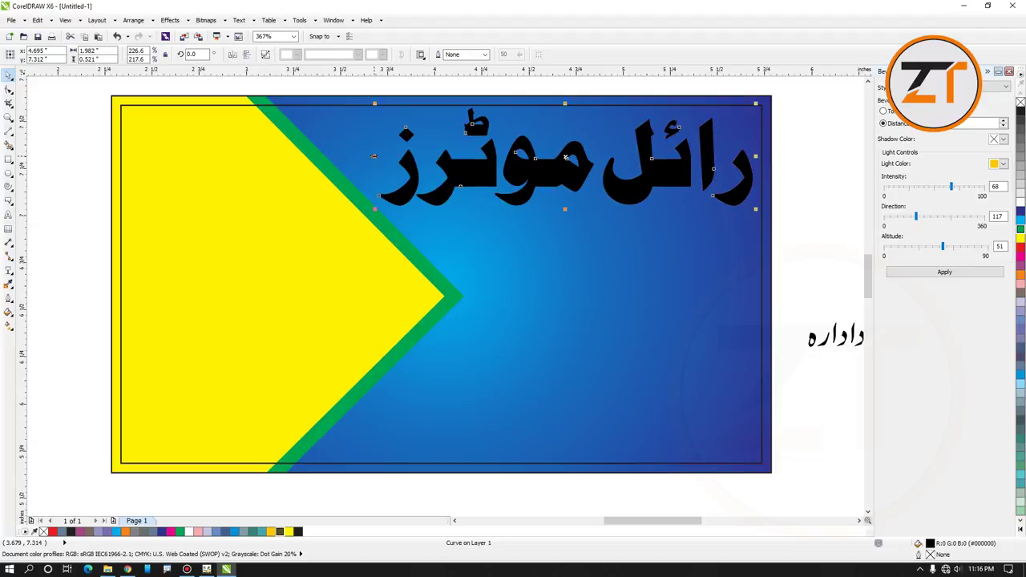
{"action": "left_click", "coordinate": [806, 176]}
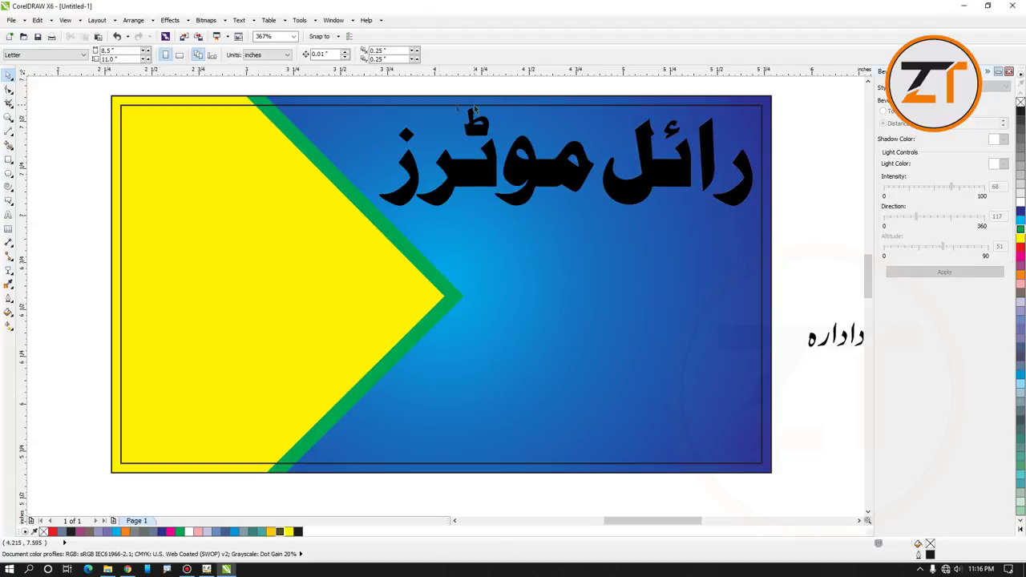
Delete the margin guide rectangle from the card
{"action": "left_click", "coordinate": [771, 437]}
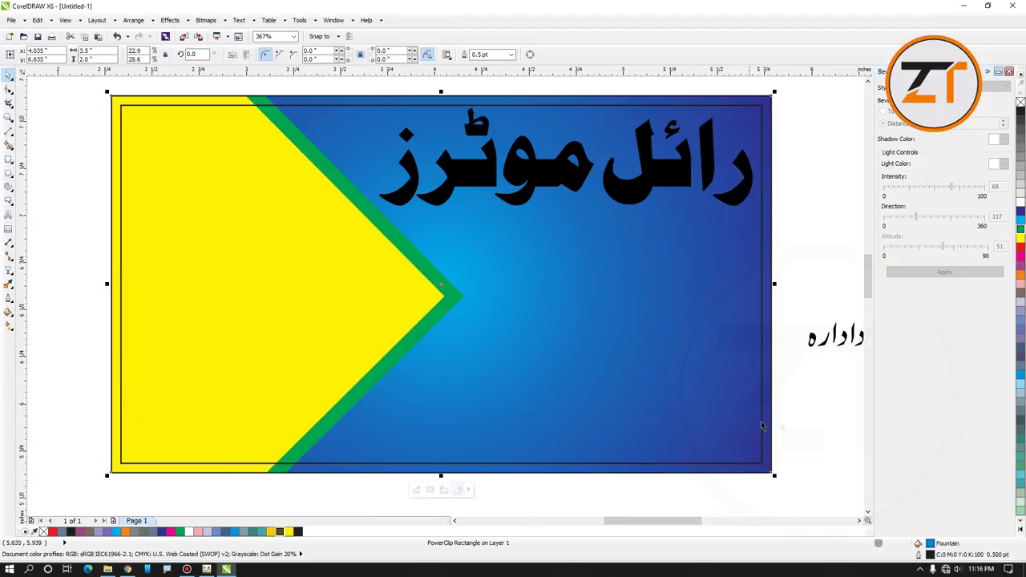
{"action": "left_click", "coordinate": [808, 361]}
{"action": "left_click", "coordinate": [816, 209]}
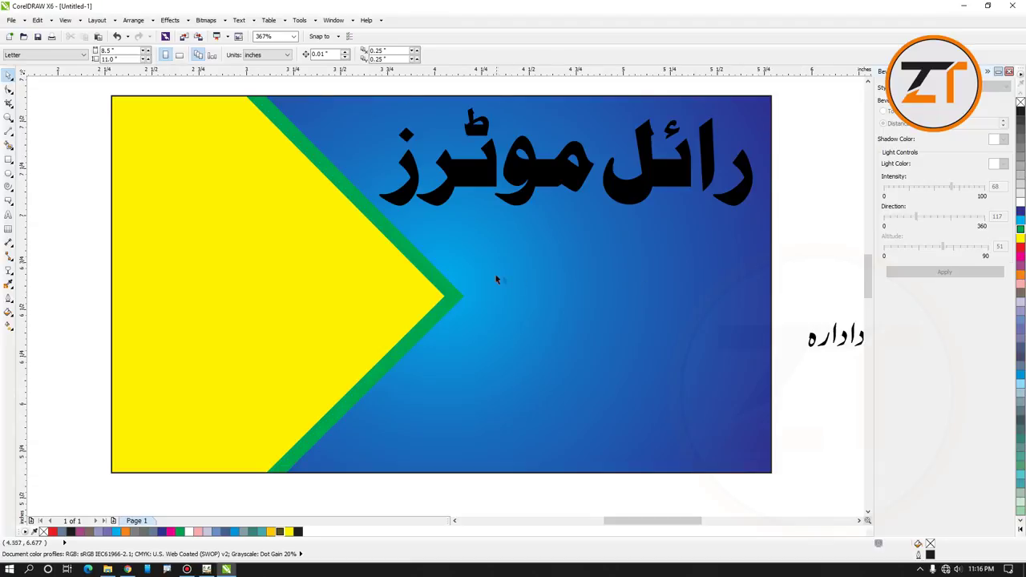
Fill the رائل موٹرز heading with white
{"action": "left_click", "coordinate": [8, 117]}
{"action": "left_click", "coordinate": [77, 53]}
{"action": "left_click", "coordinate": [8, 74]}
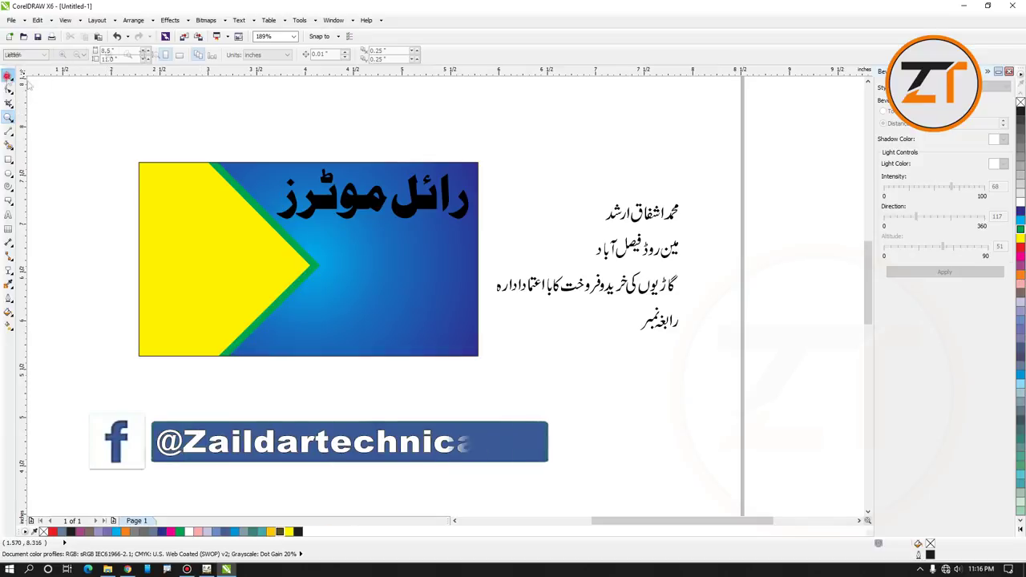
{"action": "left_click", "coordinate": [357, 200]}
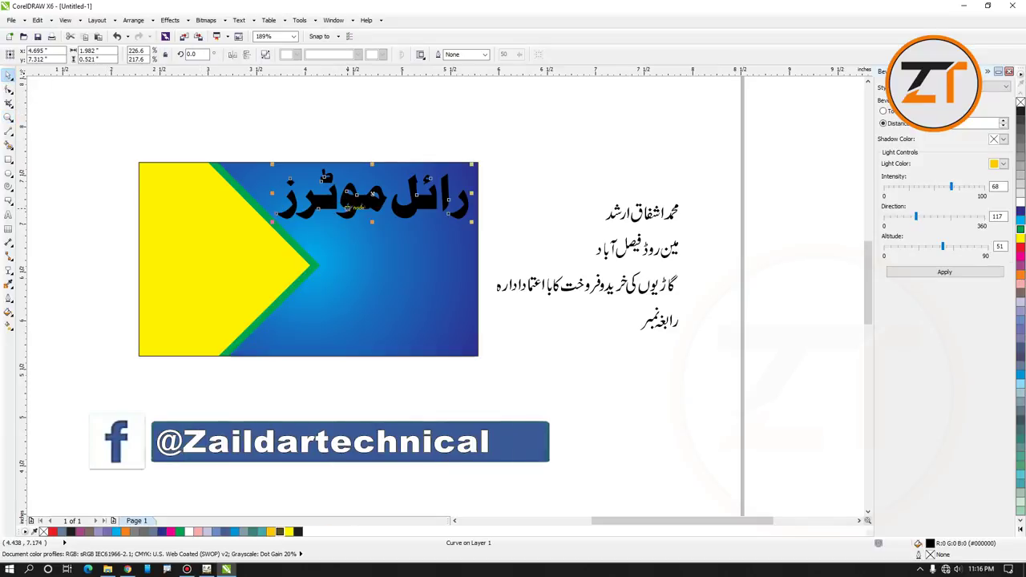
{"action": "left_click", "coordinate": [1021, 201]}
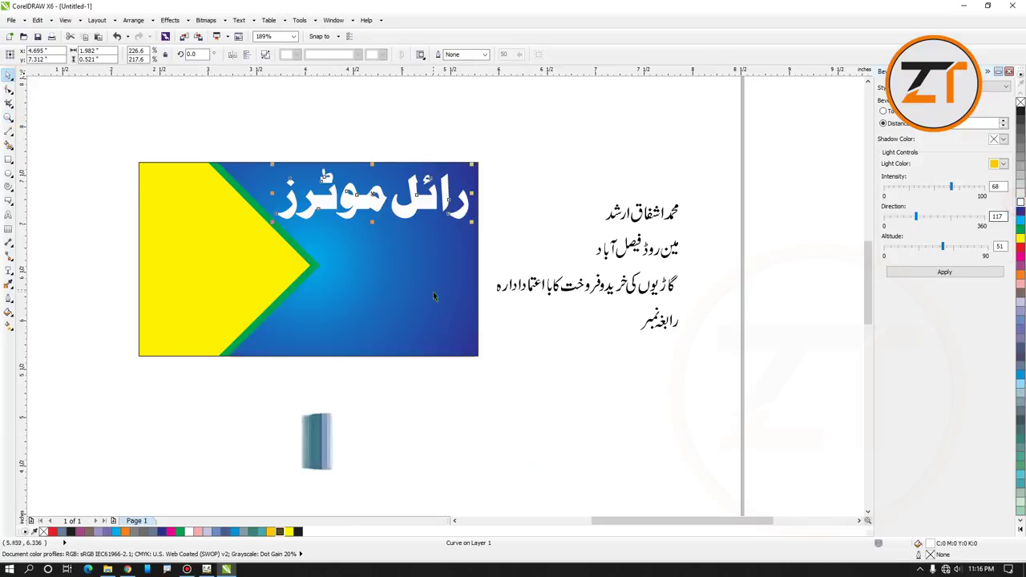
Give the رائل موٹرز heading a 2.0 pt red outline
{"action": "left_click", "coordinate": [8, 298]}
{"action": "left_click", "coordinate": [27, 297]}
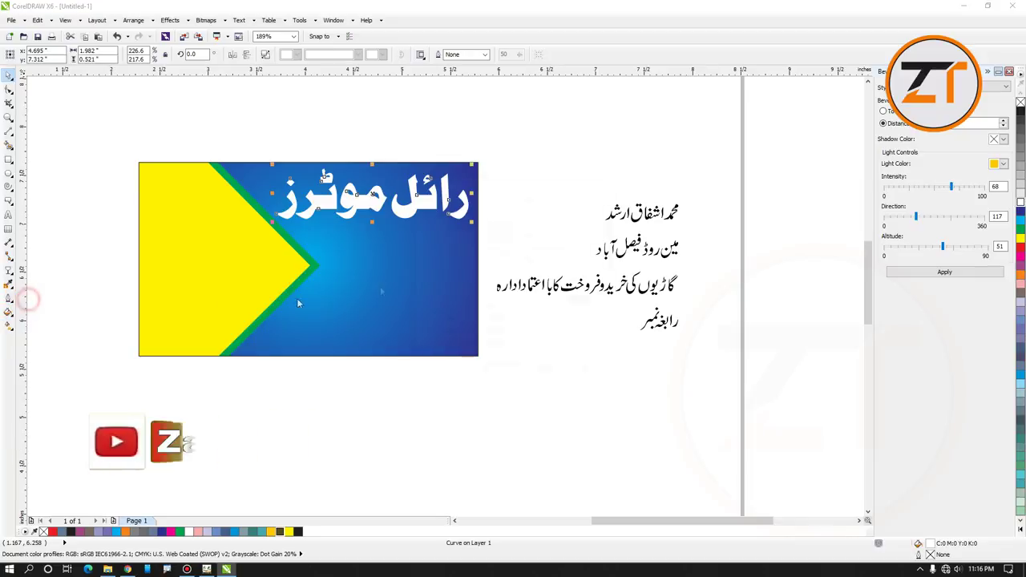
{"action": "left_click", "coordinate": [445, 225]}
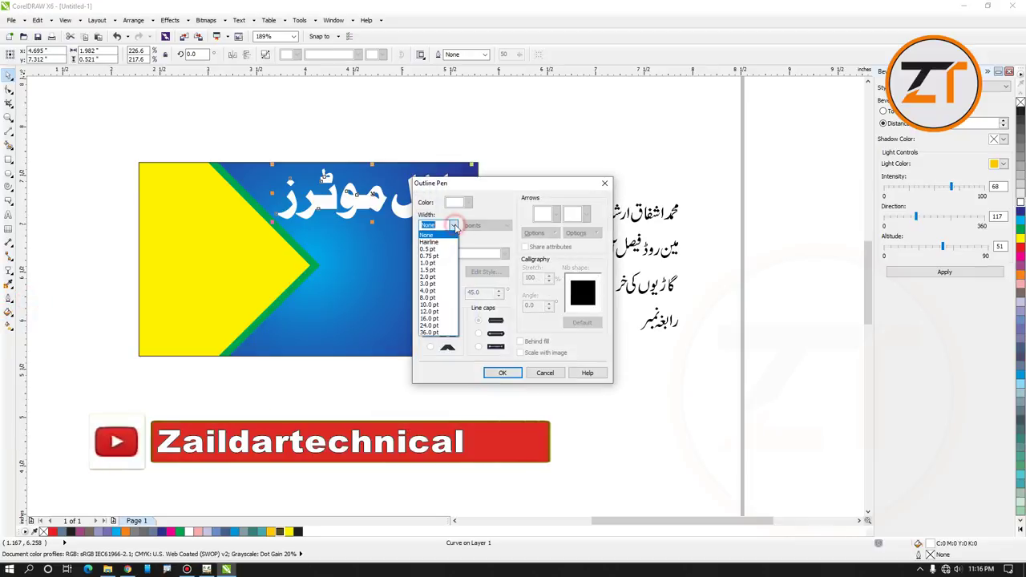
{"action": "left_click", "coordinate": [430, 277]}
{"action": "left_click", "coordinate": [461, 202]}
{"action": "left_click", "coordinate": [453, 221]}
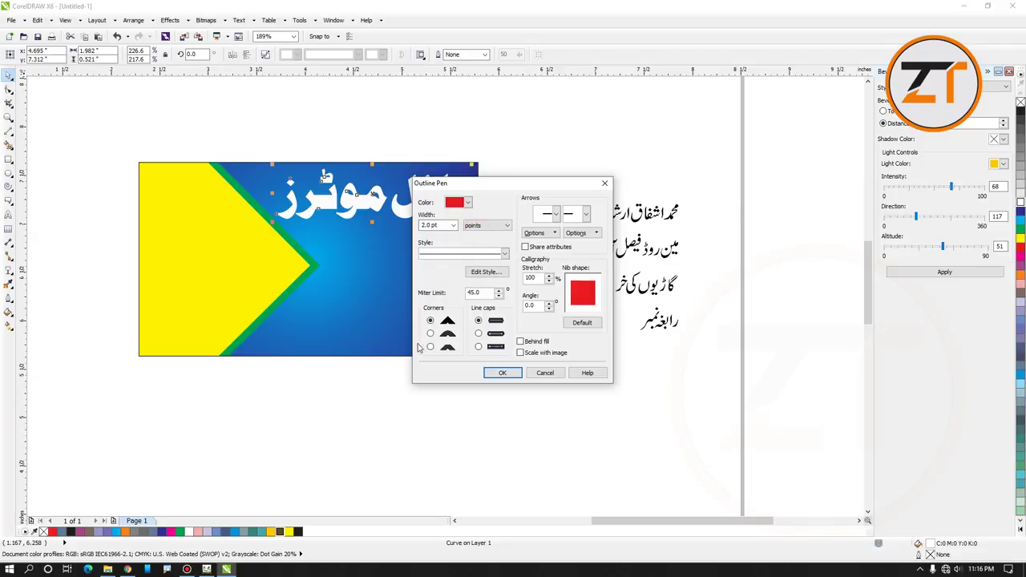
{"action": "left_click", "coordinate": [510, 373]}
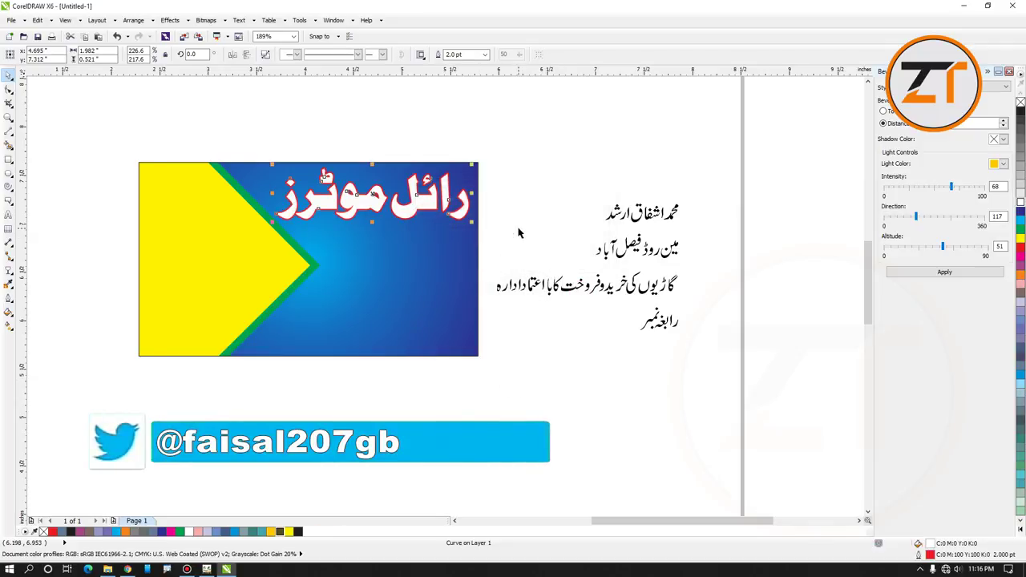
Change the heading to a red fill with a white outline and deselect it
{"action": "left_click", "coordinate": [1021, 246]}
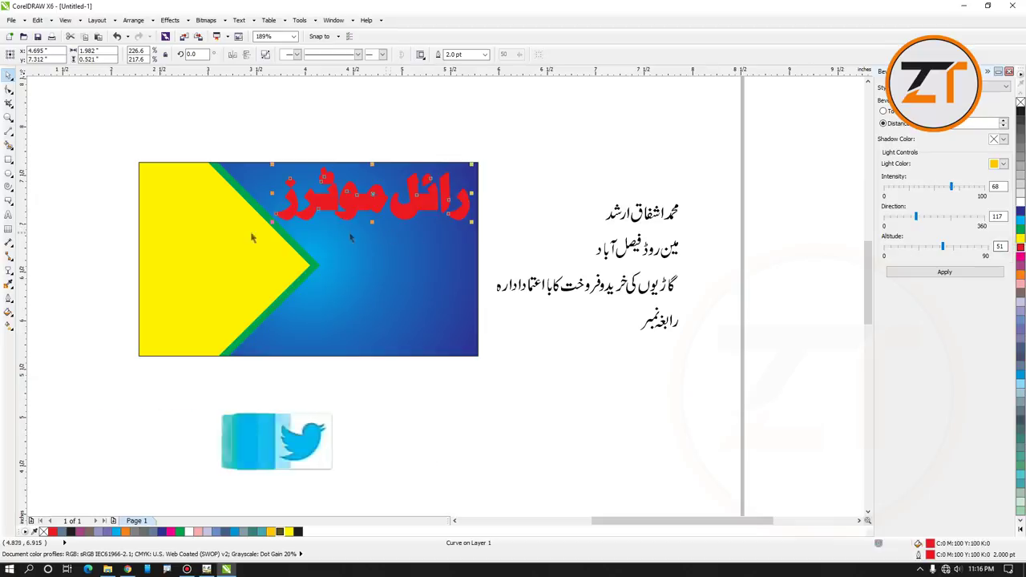
{"action": "right_click", "coordinate": [1020, 202]}
{"action": "left_click", "coordinate": [550, 165]}
{"action": "left_click", "coordinate": [428, 203]}
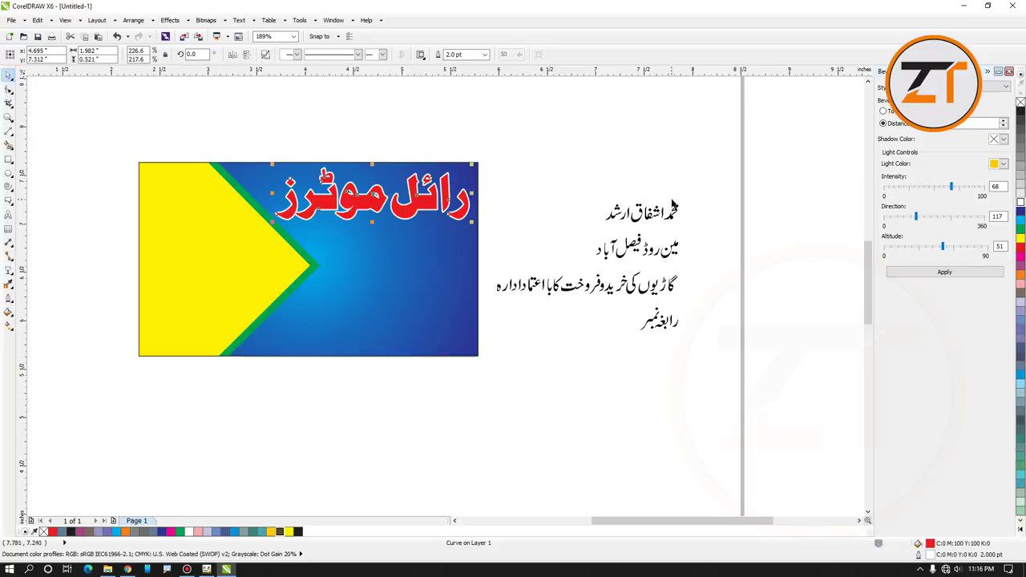
{"action": "left_click", "coordinate": [672, 199]}
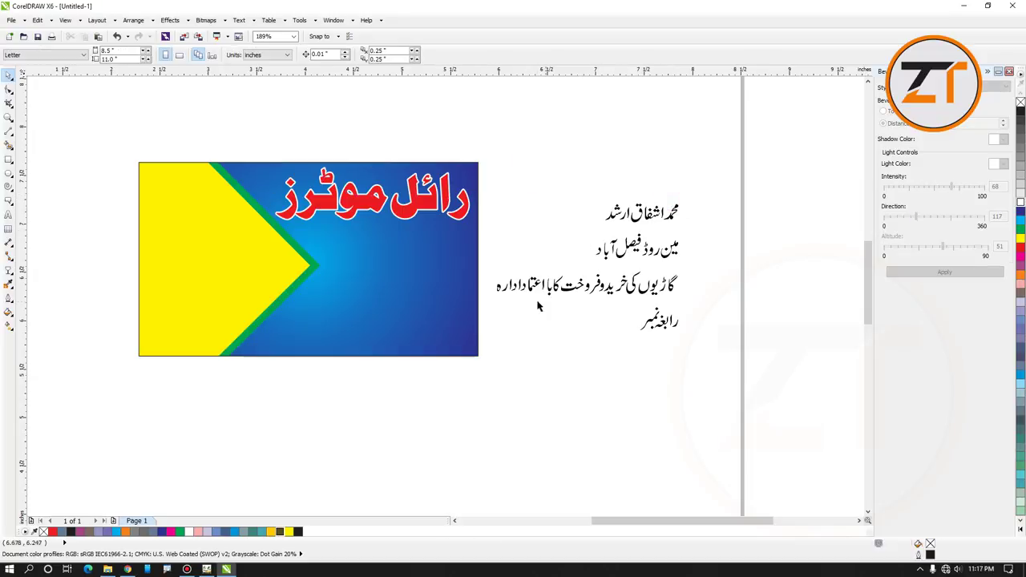
Draw a bar about 2.53 by 0.34 inches with fully rounded ends and place it across the card's lower blue area, overlapping the right edge
{"action": "left_click", "coordinate": [8, 160]}
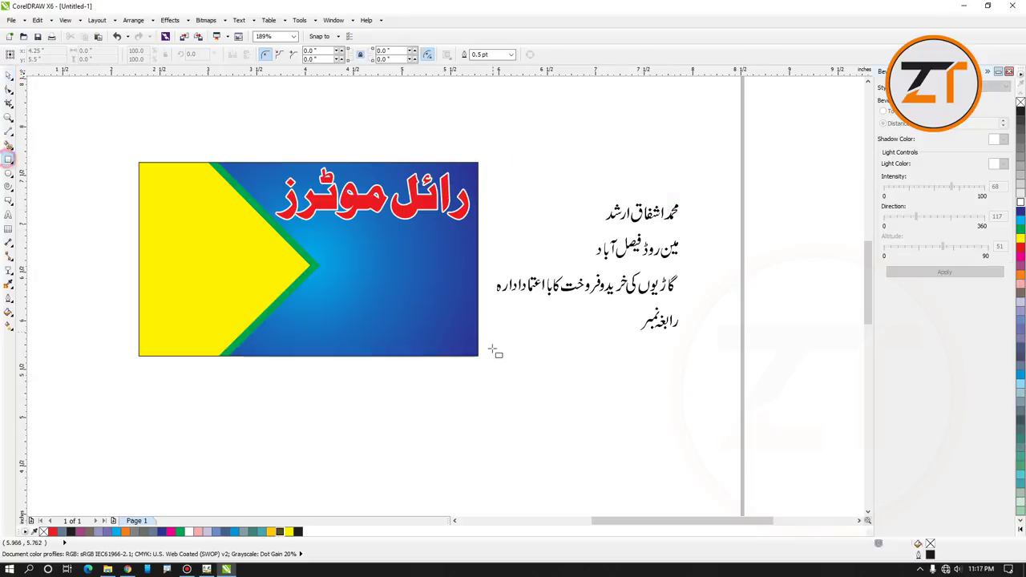
{"action": "left_click_drag", "start_coordinate": [553, 361], "coordinate": [351, 401]}
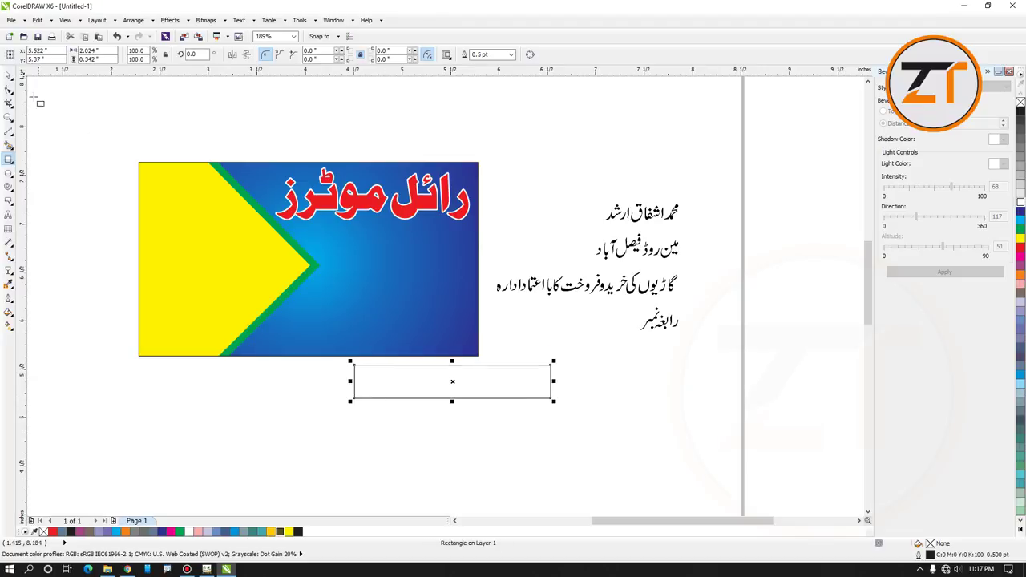
{"action": "left_click_drag", "start_coordinate": [355, 363], "coordinate": [374, 362]}
{"action": "left_click", "coordinate": [7, 73]}
{"action": "left_click_drag", "start_coordinate": [522, 384], "coordinate": [511, 335]}
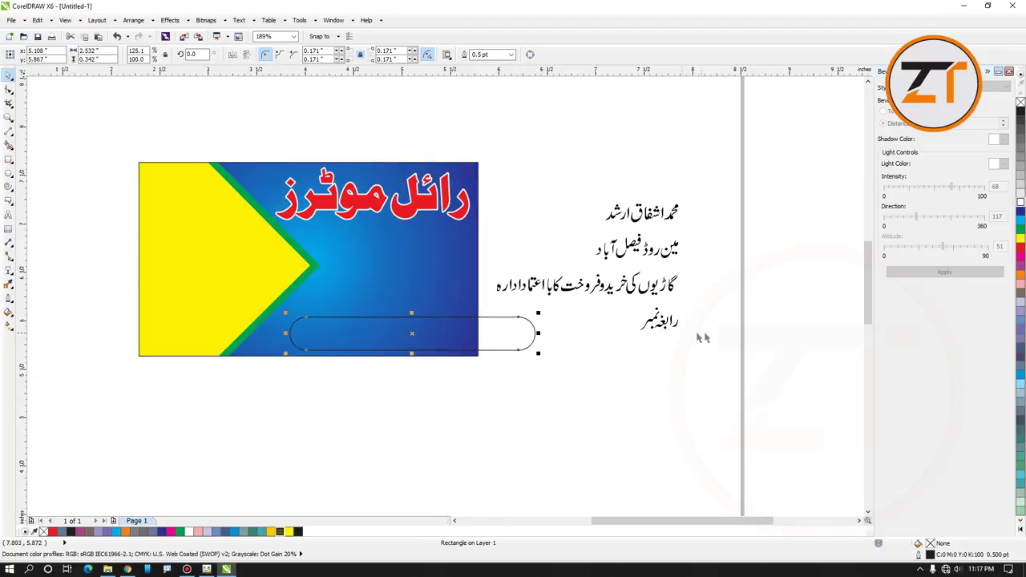
Fill the rounded bar with magenta, place it behind the card, and PowerClip it inside the card's blue background rectangle
{"action": "left_click", "coordinate": [1021, 258]}
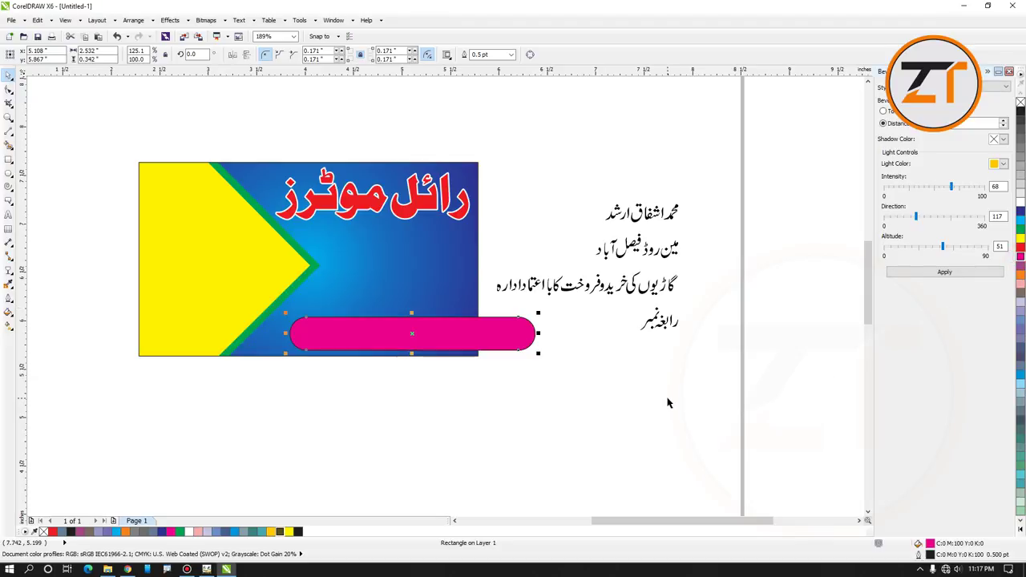
{"action": "key", "text": "shift+Page_Down"}
{"action": "left_click", "coordinate": [170, 20]}
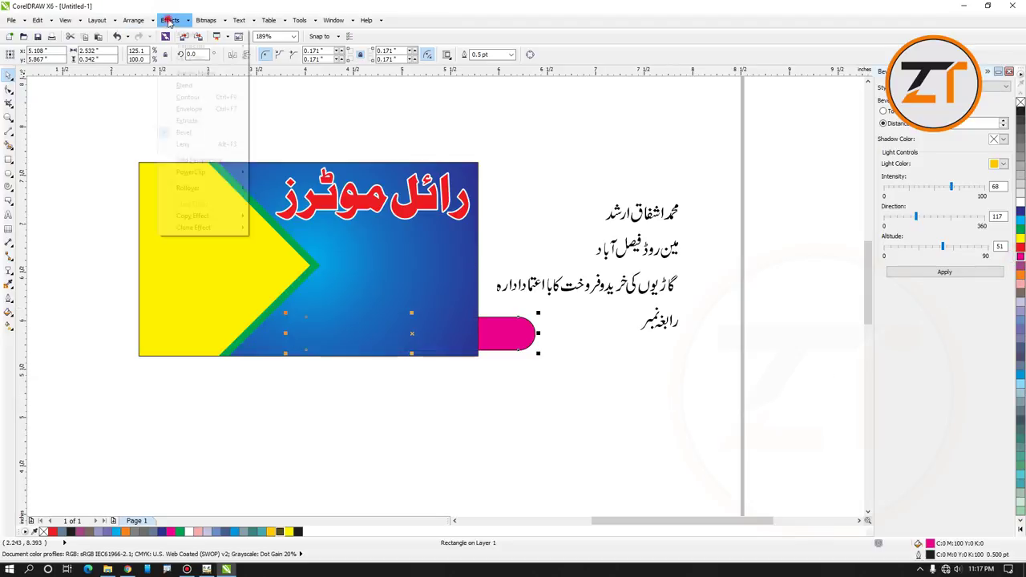
{"action": "mouse_move", "coordinate": [211, 174]}
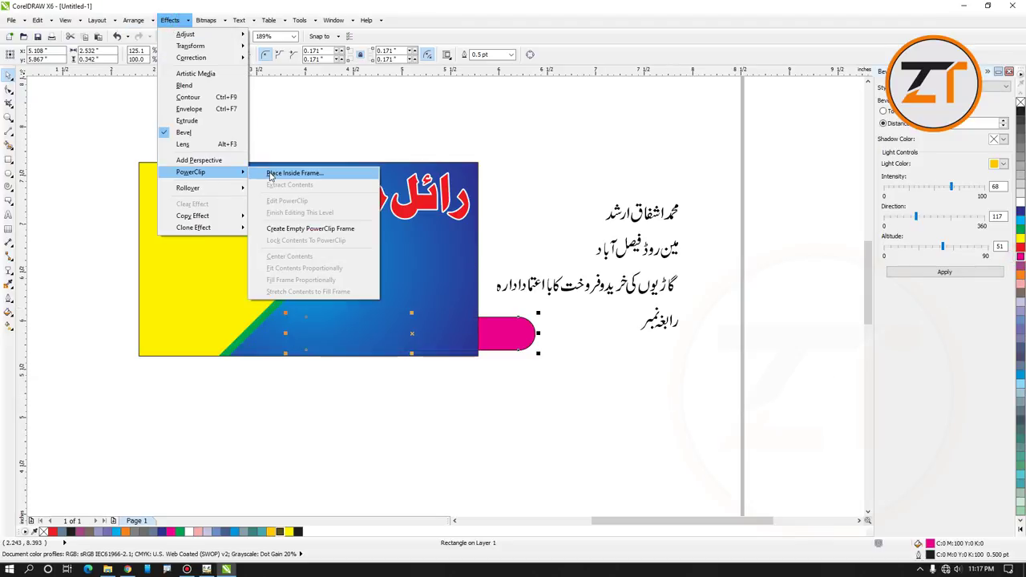
{"action": "left_click", "coordinate": [270, 174]}
{"action": "left_click", "coordinate": [330, 329]}
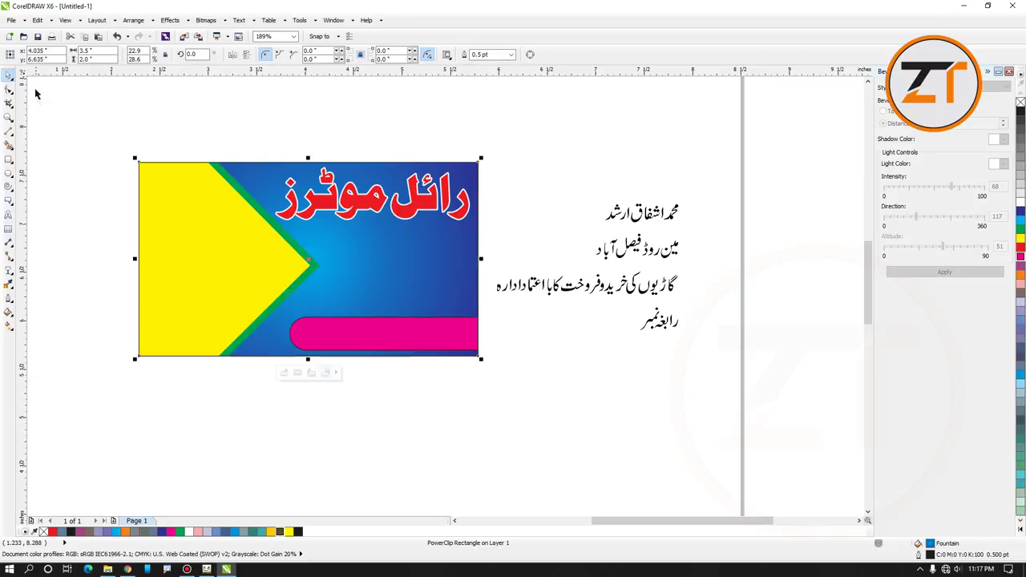
{"action": "left_click", "coordinate": [320, 144]}
Move the address line from the text beside the card to the empty area below it
{"action": "left_click_drag", "start_coordinate": [710, 275], "coordinate": [585, 204]}
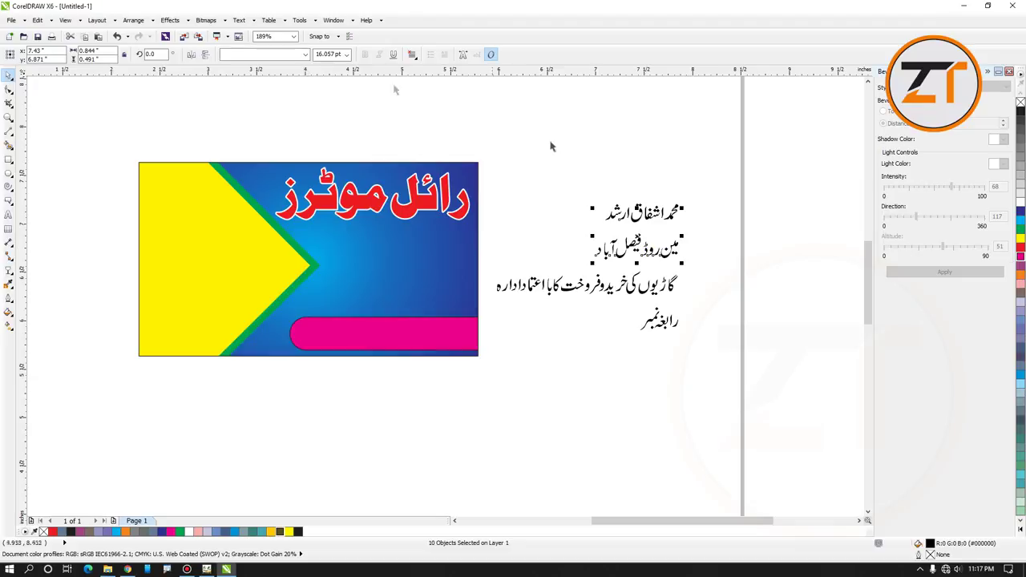
{"action": "left_click_drag", "start_coordinate": [568, 229], "coordinate": [481, 393]}
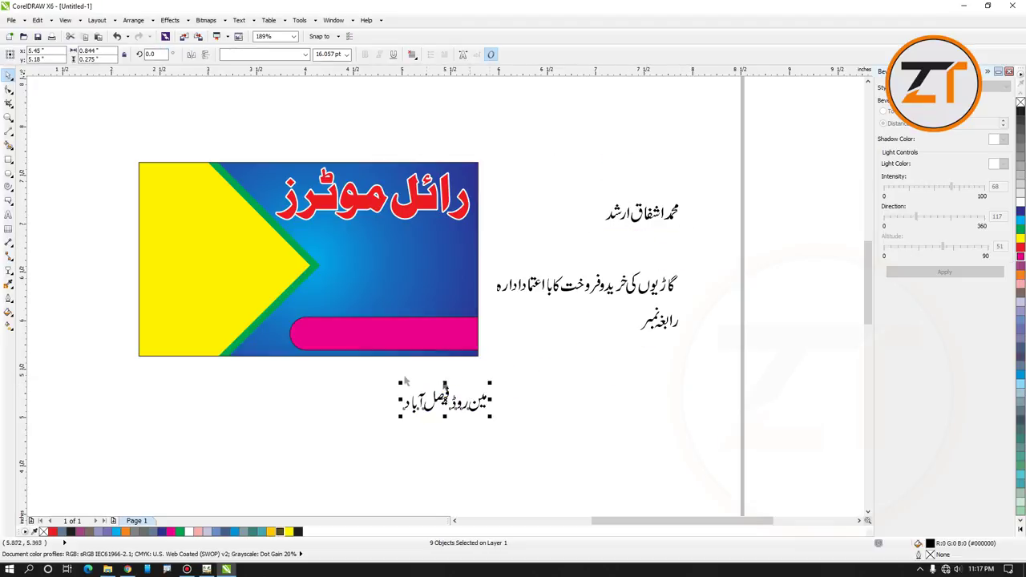
{"action": "left_click", "coordinate": [8, 117]}
{"action": "left_click_drag", "start_coordinate": [361, 369], "coordinate": [523, 433]}
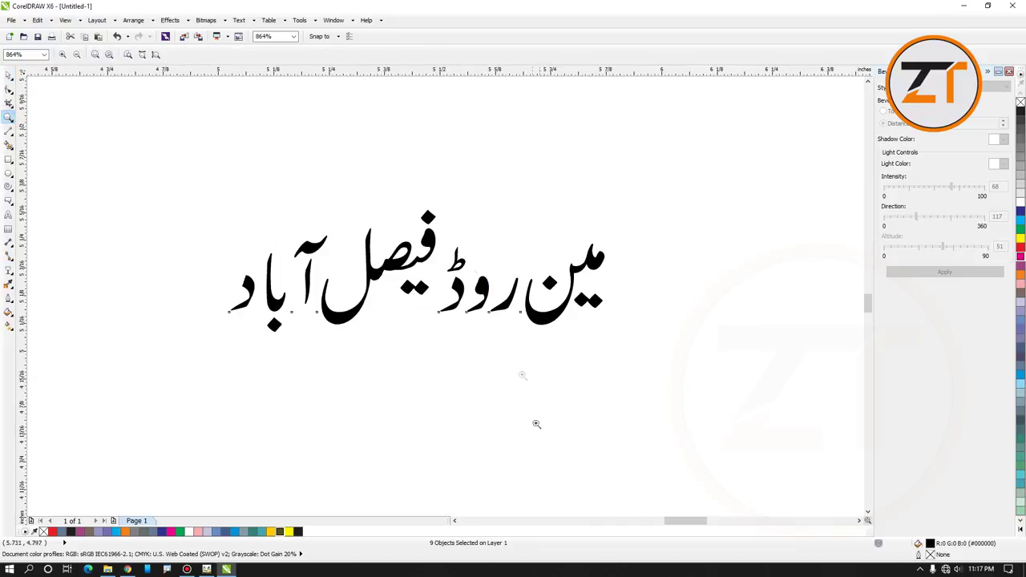
Tighten the gaps between the letters and words of the address line and weld its pieces into a single curve
{"action": "left_click", "coordinate": [8, 74]}
{"action": "left_click_drag", "start_coordinate": [96, 183], "coordinate": [266, 361]}
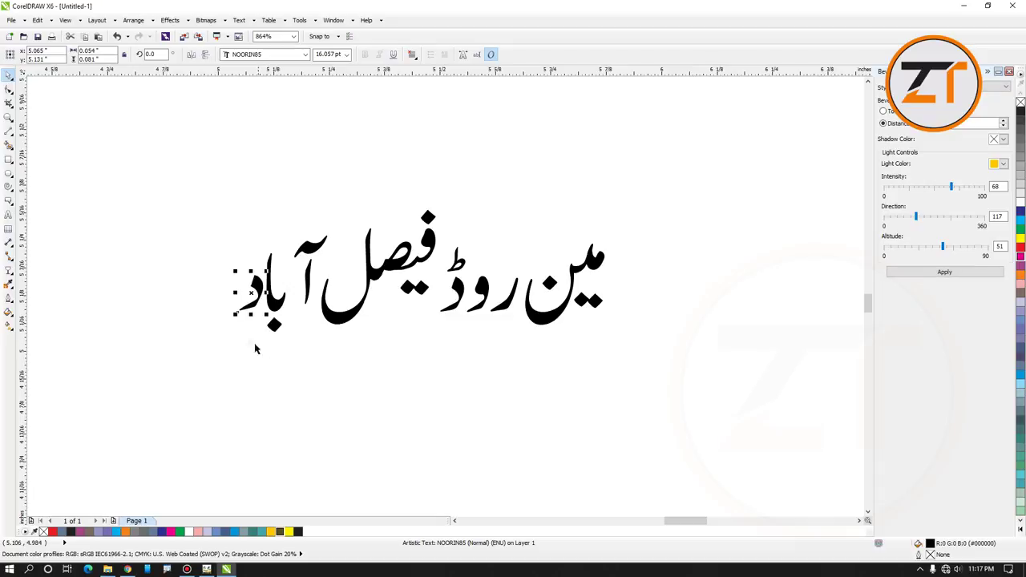
{"action": "left_click_drag", "start_coordinate": [178, 214], "coordinate": [274, 333]}
{"action": "left_click_drag", "start_coordinate": [176, 170], "coordinate": [325, 357]}
{"action": "left_click_drag", "start_coordinate": [188, 192], "coordinate": [446, 372]}
{"action": "key", "text": "ctrl+Right"}
{"action": "key", "text": "ctrl+Right"}
{"action": "key", "text": "ctrl+Right"}
{"action": "left_click_drag", "start_coordinate": [142, 169], "coordinate": [476, 371]}
{"action": "key", "text": "ctrl+Right"}
{"action": "key", "text": "ctrl+Right"}
{"action": "left_click_drag", "start_coordinate": [167, 165], "coordinate": [505, 369]}
{"action": "key", "text": "ctrl+Right"}
{"action": "left_click_drag", "start_coordinate": [197, 178], "coordinate": [516, 382]}
{"action": "key", "text": "ctrl+Right"}
{"action": "left_click_drag", "start_coordinate": [154, 138], "coordinate": [645, 372]}
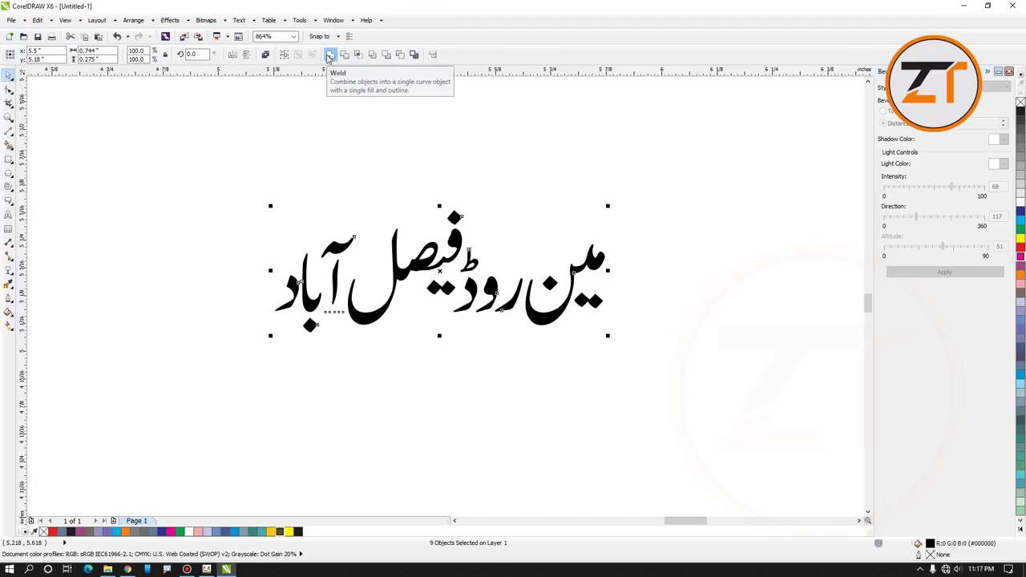
{"action": "left_click", "coordinate": [330, 53]}
Enlarge the address line to about 0.90 by 0.33 inches and position it on the magenta bar
{"action": "key", "text": "z"}
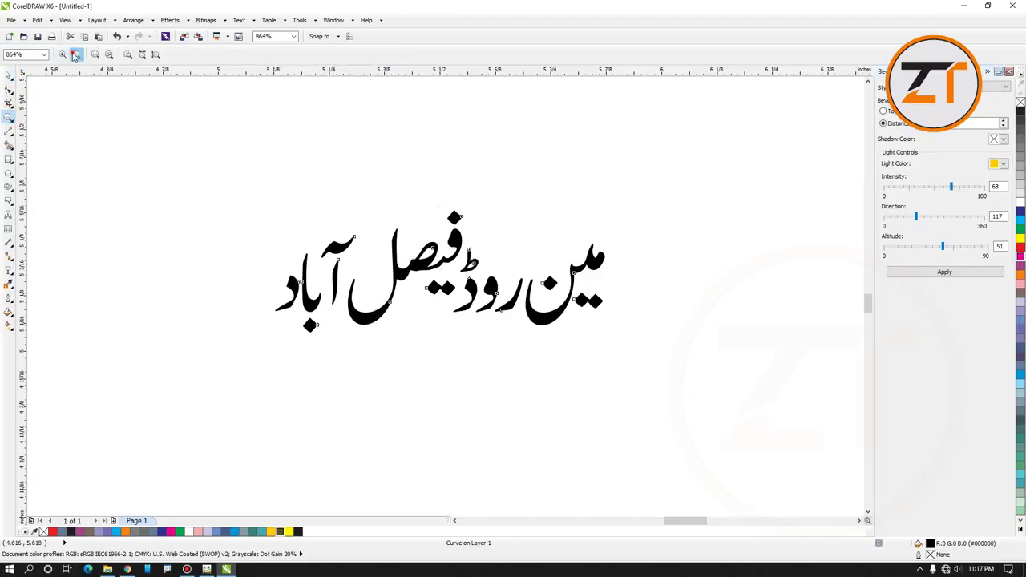
{"action": "left_click", "coordinate": [74, 53]}
{"action": "left_click", "coordinate": [7, 75]}
{"action": "left_click_drag", "start_coordinate": [473, 399], "coordinate": [460, 360]}
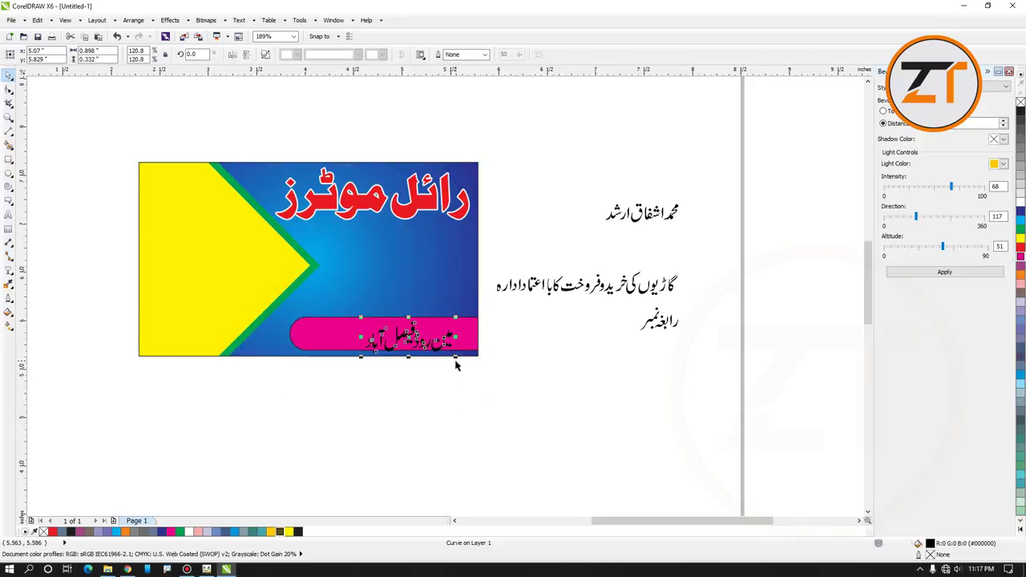
{"action": "key", "text": "ctrl+Left"}
{"action": "key", "text": "ctrl+Left"}
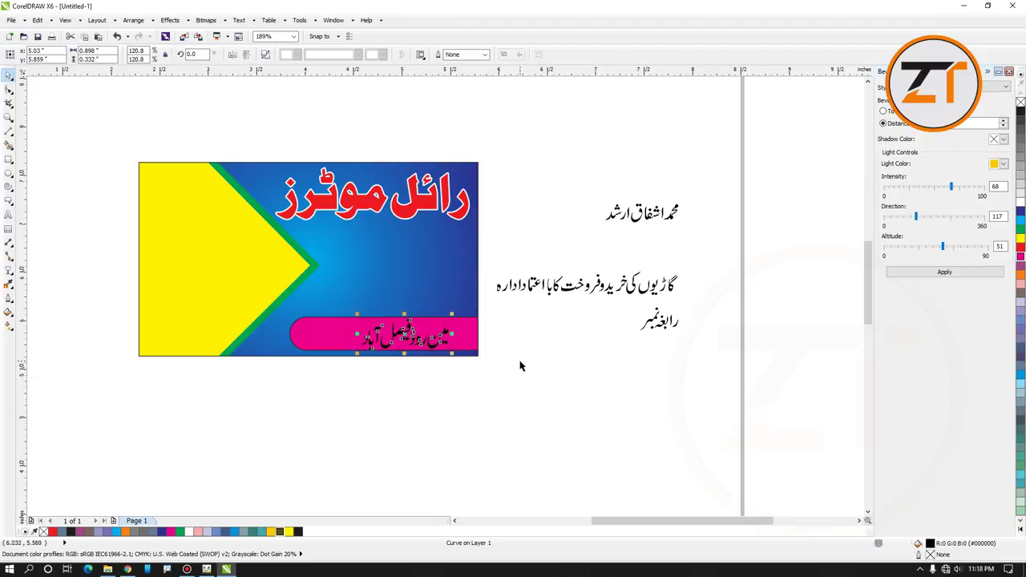
Fill the address line with white and give it a 0.75 pt outline with rounded corners and round line caps
{"action": "left_click", "coordinate": [1021, 202]}
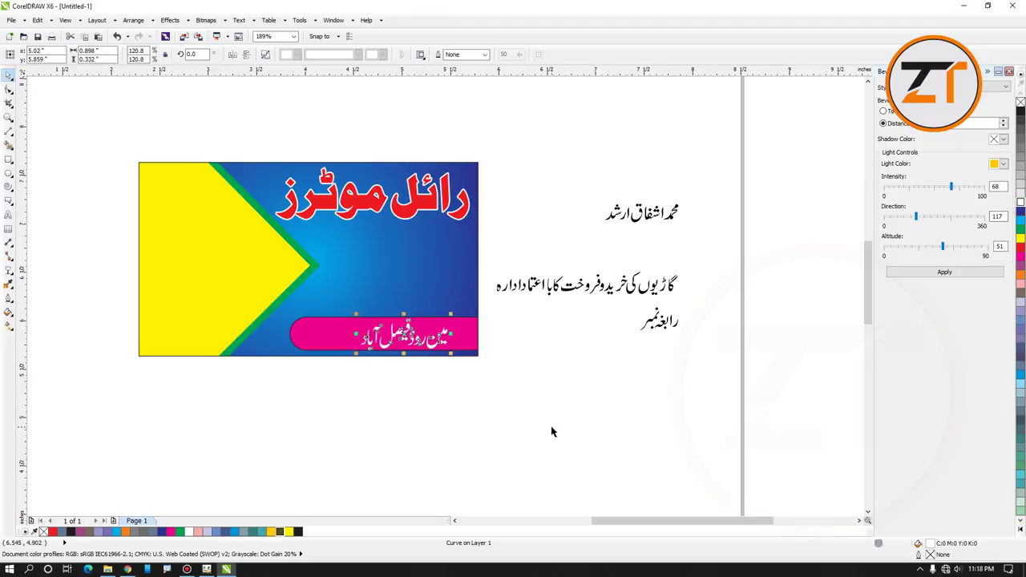
{"action": "left_click", "coordinate": [8, 305]}
{"action": "left_click", "coordinate": [39, 297]}
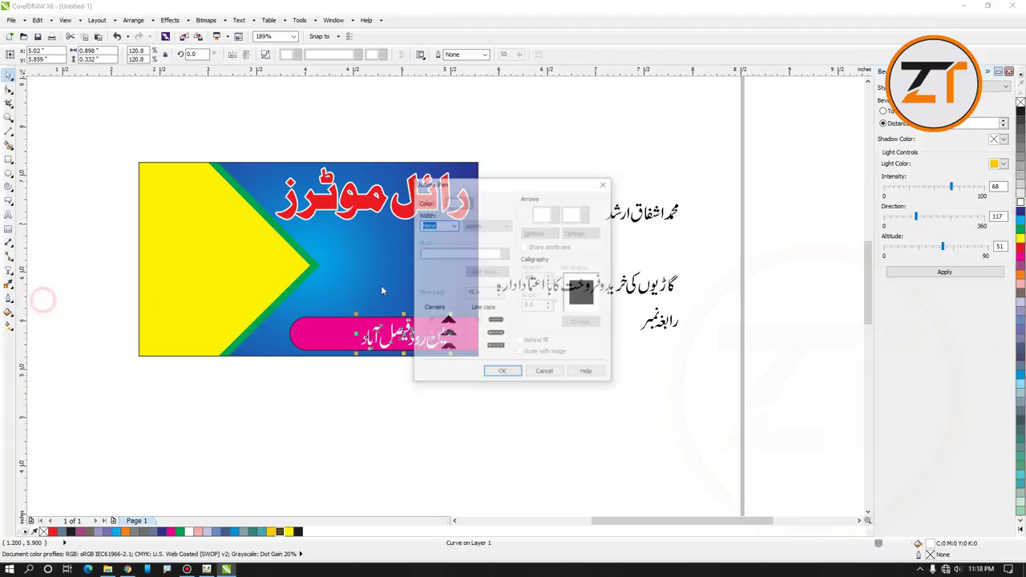
{"action": "left_click", "coordinate": [452, 226]}
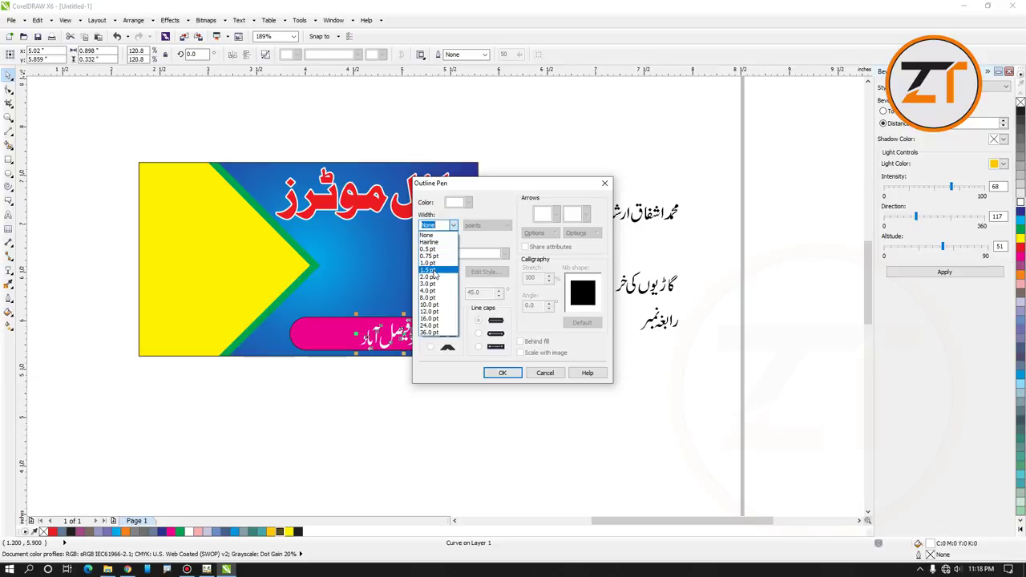
{"action": "left_click", "coordinate": [428, 256]}
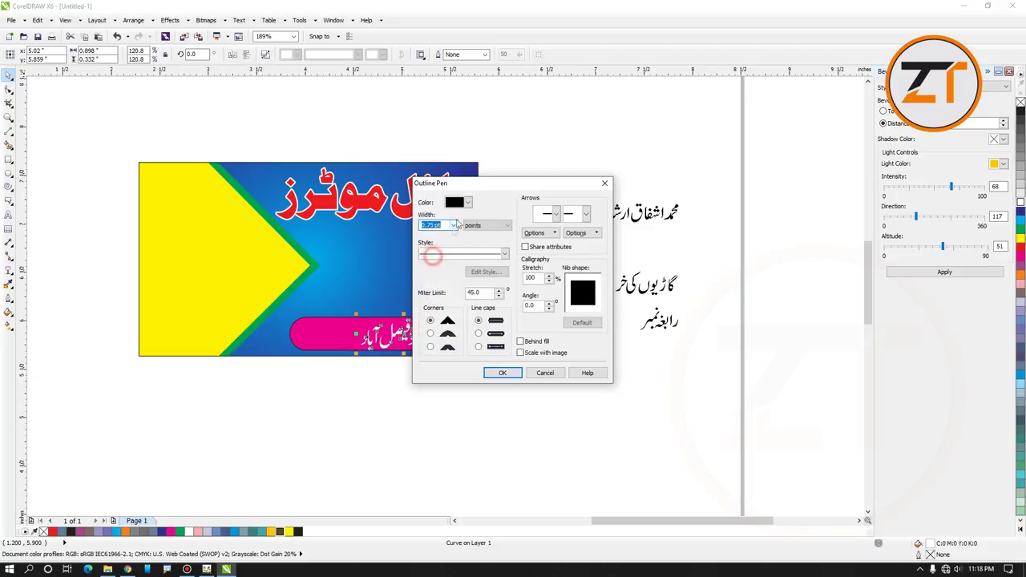
{"action": "left_click", "coordinate": [430, 333]}
{"action": "left_click", "coordinate": [479, 334]}
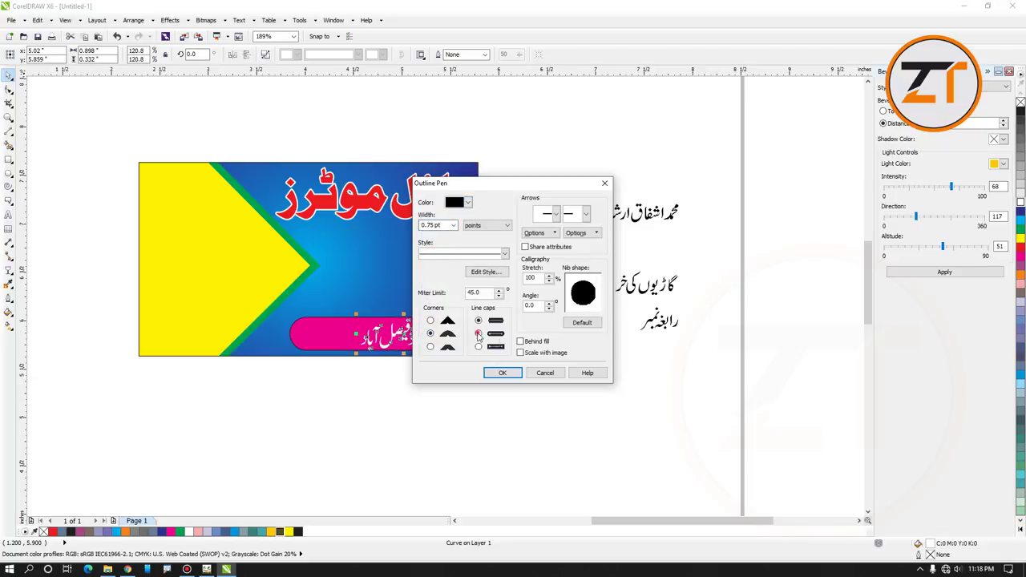
{"action": "left_click", "coordinate": [501, 373]}
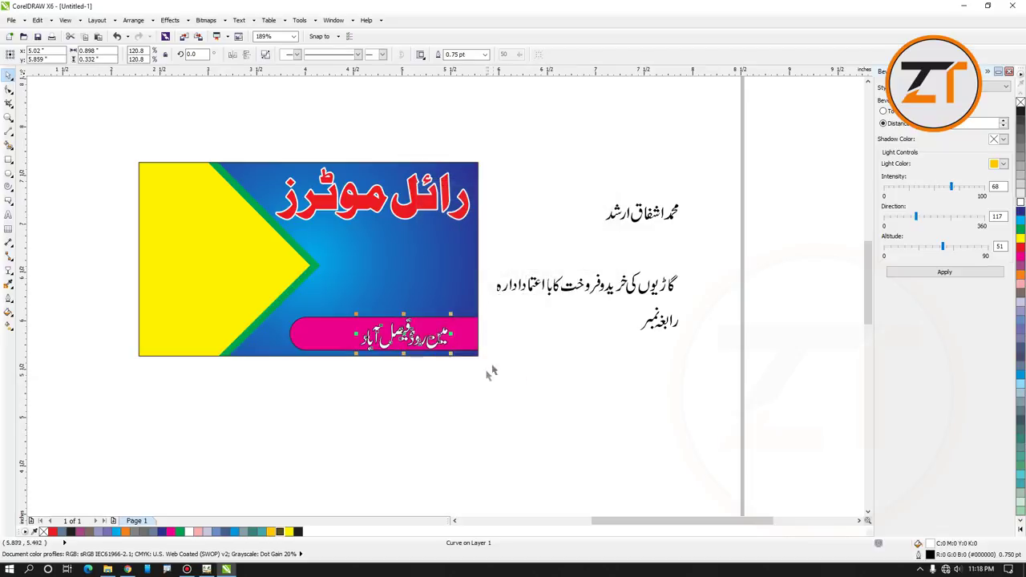
{"action": "left_click", "coordinate": [505, 360]}
Tighten the gaps between the letters and words of the person's name line and weld it into a single curve
{"action": "left_click", "coordinate": [575, 338]}
{"action": "left_click_drag", "start_coordinate": [691, 237], "coordinate": [600, 187]}
{"action": "left_click", "coordinate": [575, 194]}
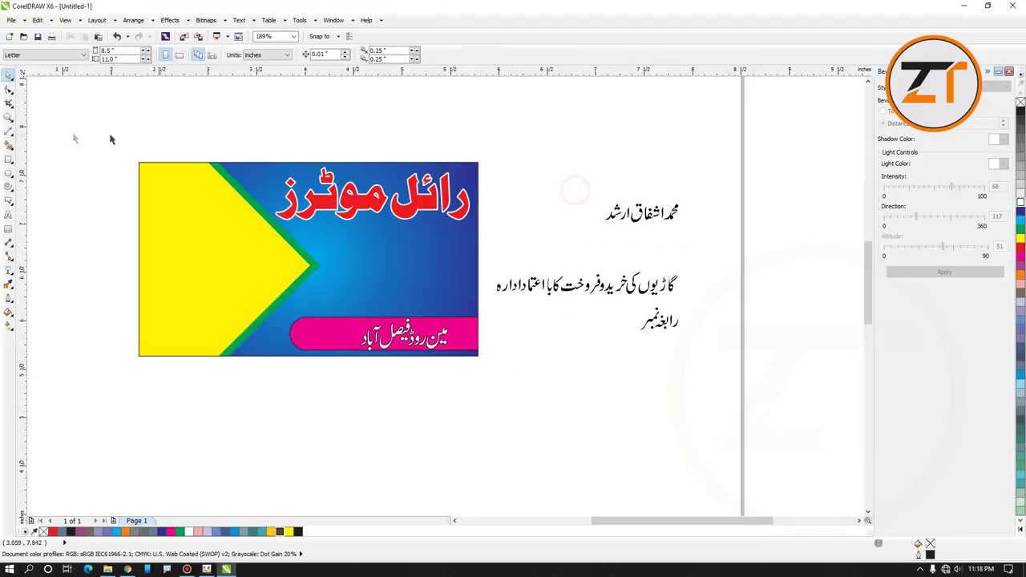
{"action": "left_click", "coordinate": [8, 119]}
{"action": "left_click_drag", "start_coordinate": [522, 171], "coordinate": [736, 255]}
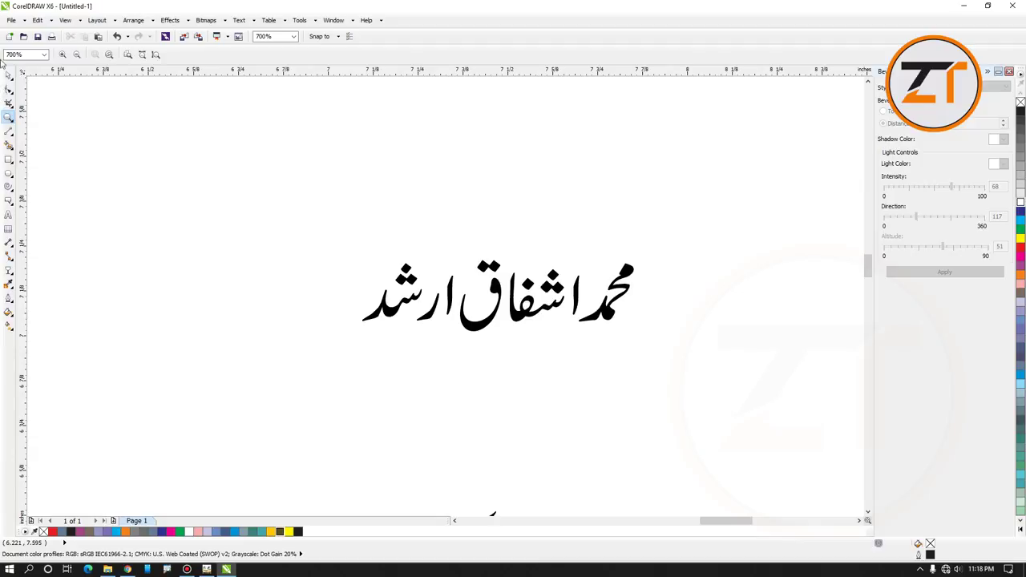
{"action": "left_click_drag", "start_coordinate": [211, 220], "coordinate": [425, 347]}
{"action": "left_click", "coordinate": [77, 55]}
{"action": "left_click", "coordinate": [8, 74]}
{"action": "left_click_drag", "start_coordinate": [210, 231], "coordinate": [389, 341]}
{"action": "left_click_drag", "start_coordinate": [303, 241], "coordinate": [484, 364]}
{"action": "left_click_drag", "start_coordinate": [314, 269], "coordinate": [457, 344]}
{"action": "left_click_drag", "start_coordinate": [320, 232], "coordinate": [465, 353]}
{"action": "left_click_drag", "start_coordinate": [278, 231], "coordinate": [513, 340]}
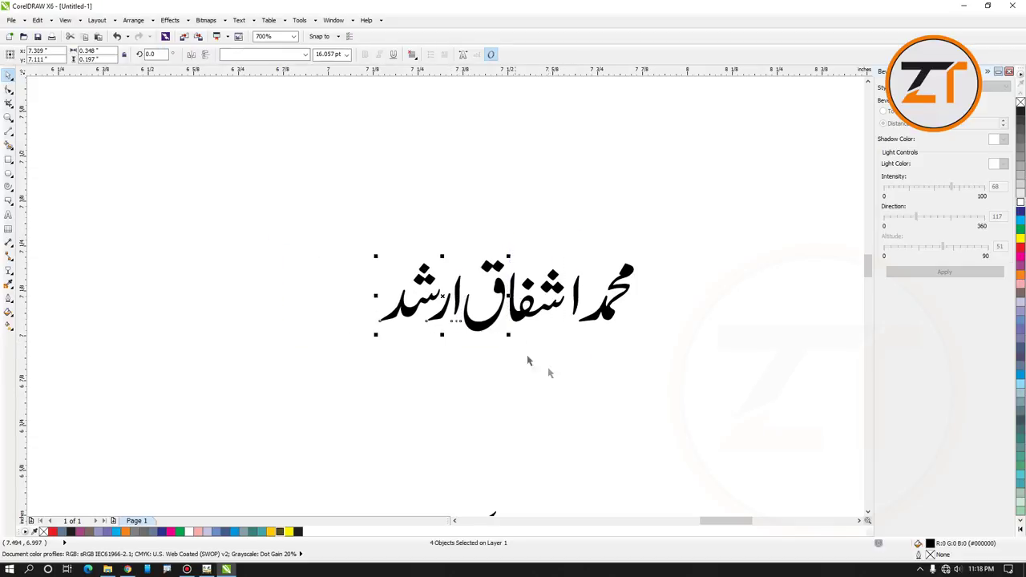
{"action": "left_click", "coordinate": [294, 230]}
{"action": "left_click_drag", "start_coordinate": [294, 230], "coordinate": [574, 357]}
{"action": "left_click_drag", "start_coordinate": [209, 186], "coordinate": [585, 361]}
{"action": "left_click", "coordinate": [557, 348]}
{"action": "left_click_drag", "start_coordinate": [211, 170], "coordinate": [736, 364]}
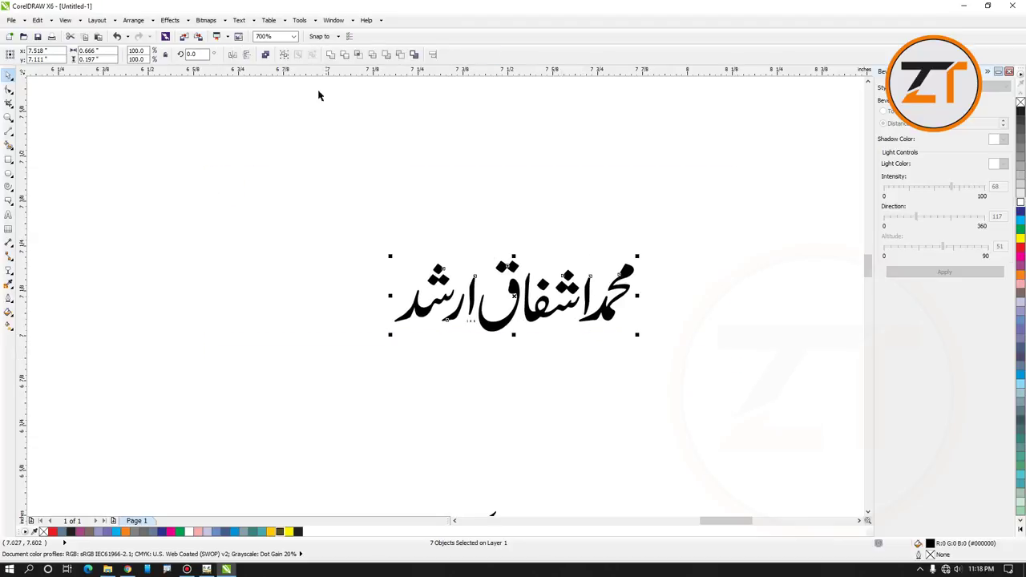
{"action": "left_click", "coordinate": [331, 54]}
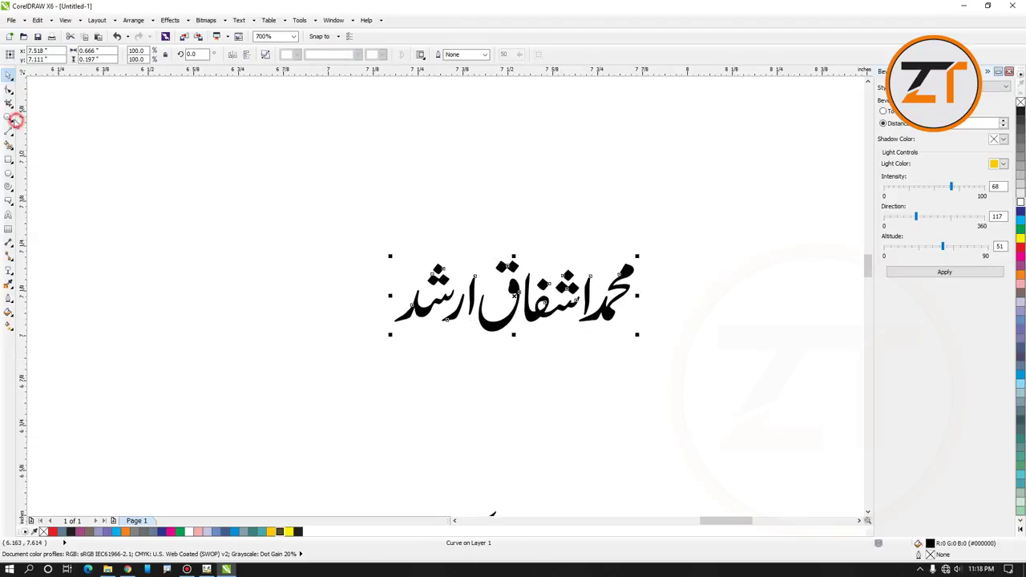
Close up the word gaps in the slogan line beginning گاڑیوں کی خرید و فروخت and weld it into a single curve
{"action": "left_click", "coordinate": [15, 119]}
{"action": "left_click", "coordinate": [78, 54]}
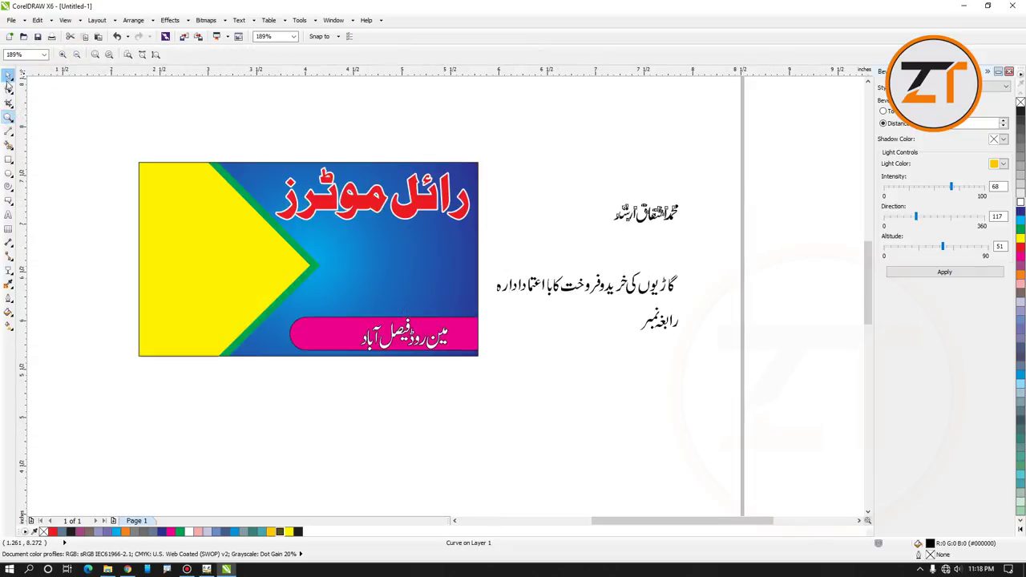
{"action": "left_click", "coordinate": [8, 75]}
{"action": "mouse_move", "coordinate": [688, 300]}
{"action": "left_mouse_down"}
{"action": "mouse_move", "coordinate": [659, 267]}
{"action": "mouse_move", "coordinate": [699, 309]}
{"action": "mouse_move", "coordinate": [671, 266]}
{"action": "mouse_move", "coordinate": [687, 297]}
{"action": "mouse_move", "coordinate": [613, 254]}
{"action": "left_mouse_up"}
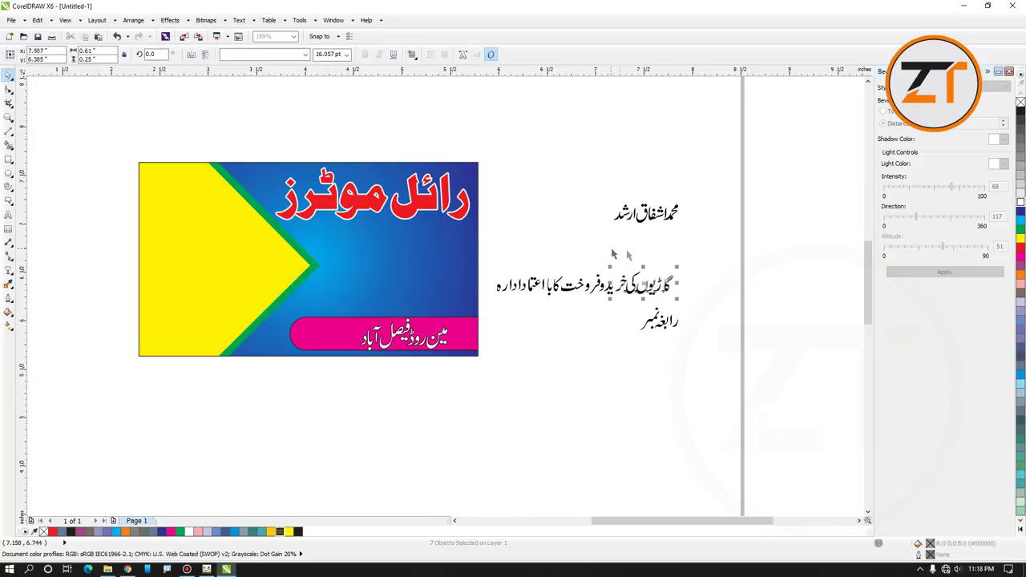
{"action": "left_click_drag", "start_coordinate": [710, 290], "coordinate": [581, 247]}
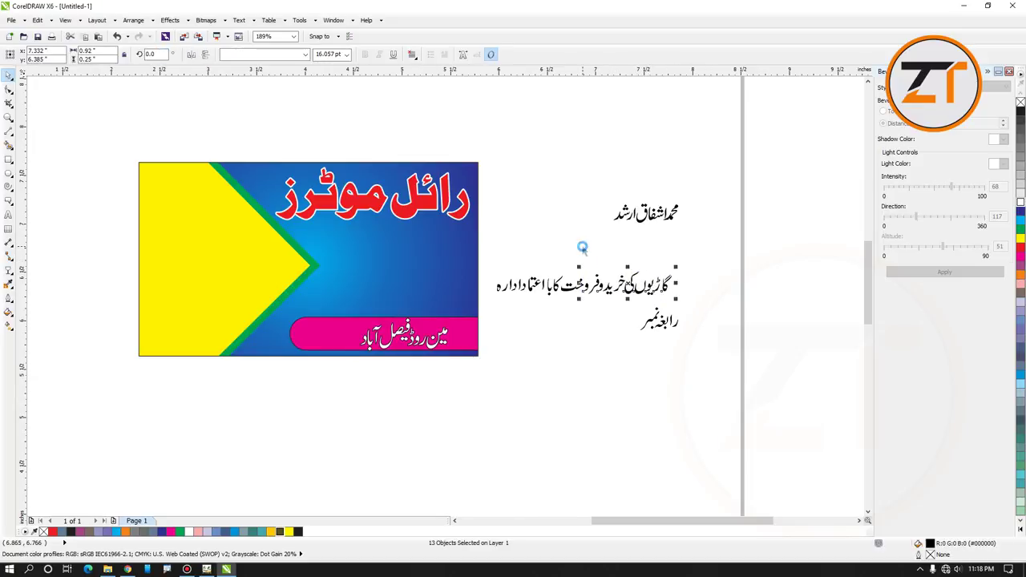
{"action": "left_click", "coordinate": [610, 247]}
{"action": "left_click_drag", "start_coordinate": [694, 305], "coordinate": [586, 240]}
{"action": "left_click", "coordinate": [611, 244]}
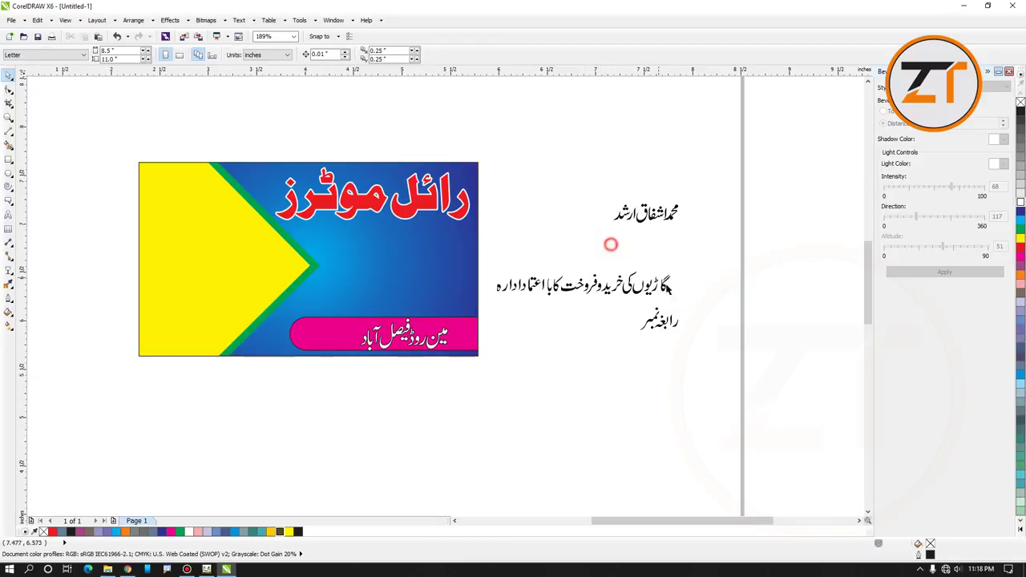
{"action": "left_click_drag", "start_coordinate": [630, 264], "coordinate": [542, 239]}
{"action": "left_click", "coordinate": [543, 245]}
{"action": "left_click_drag", "start_coordinate": [680, 303], "coordinate": [527, 237]}
{"action": "left_click", "coordinate": [527, 237]}
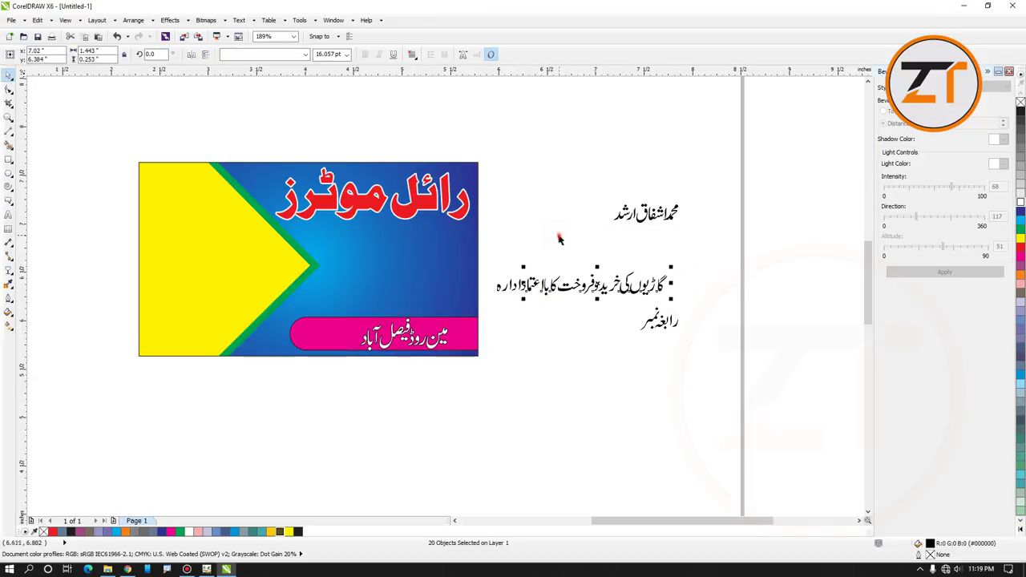
{"action": "left_click_drag", "start_coordinate": [675, 305], "coordinate": [522, 245]}
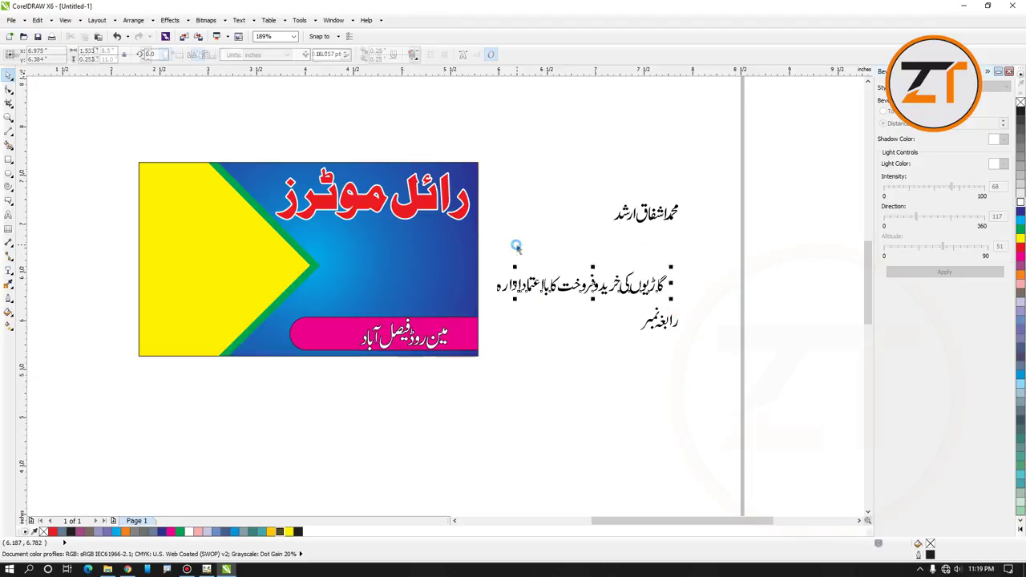
{"action": "left_click", "coordinate": [529, 231]}
{"action": "left_click_drag", "start_coordinate": [675, 303], "coordinate": [521, 247]}
{"action": "left_click", "coordinate": [538, 241]}
{"action": "mouse_move", "coordinate": [675, 303]}
{"action": "left_mouse_down"}
{"action": "mouse_move", "coordinate": [498, 253]}
{"action": "mouse_move", "coordinate": [542, 302]}
{"action": "mouse_move", "coordinate": [691, 311]}
{"action": "left_mouse_up"}
{"action": "left_click", "coordinate": [518, 245]}
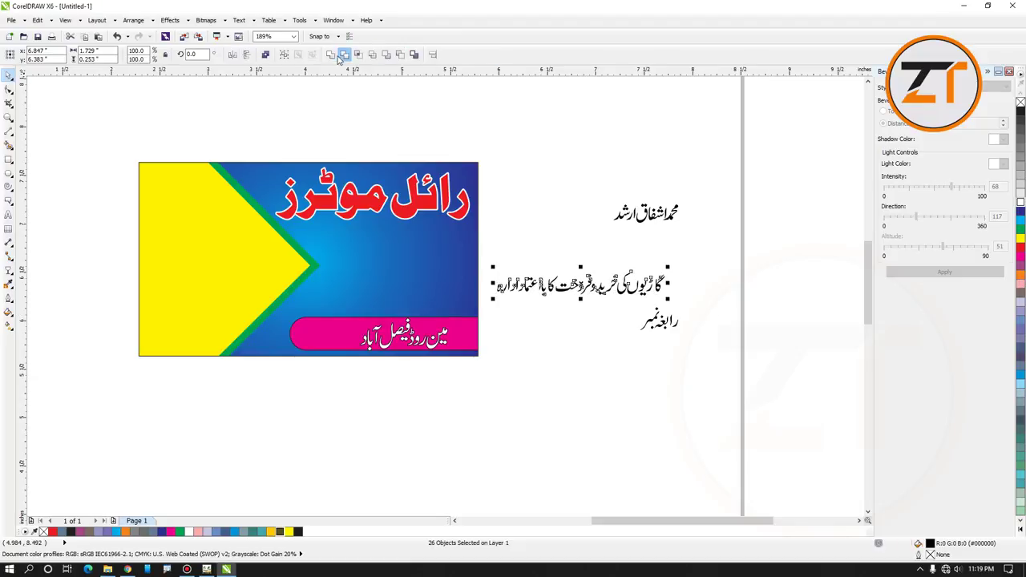
{"action": "left_click", "coordinate": [329, 55]}
{"action": "left_click", "coordinate": [702, 352]}
Delete the misspelled contact number label below the slogan line
{"action": "mouse_move", "coordinate": [688, 336]}
{"action": "left_mouse_down"}
{"action": "mouse_move", "coordinate": [658, 314]}
{"action": "mouse_move", "coordinate": [687, 323]}
{"action": "left_mouse_up"}
{"action": "key", "text": "ctrl+z"}
{"action": "left_click_drag", "start_coordinate": [622, 297], "coordinate": [718, 357]}
{"action": "key", "text": "Delete"}
Switch to InPage and replace all the existing text with the label رابطہ نمبر
{"action": "left_click", "coordinate": [207, 569]}
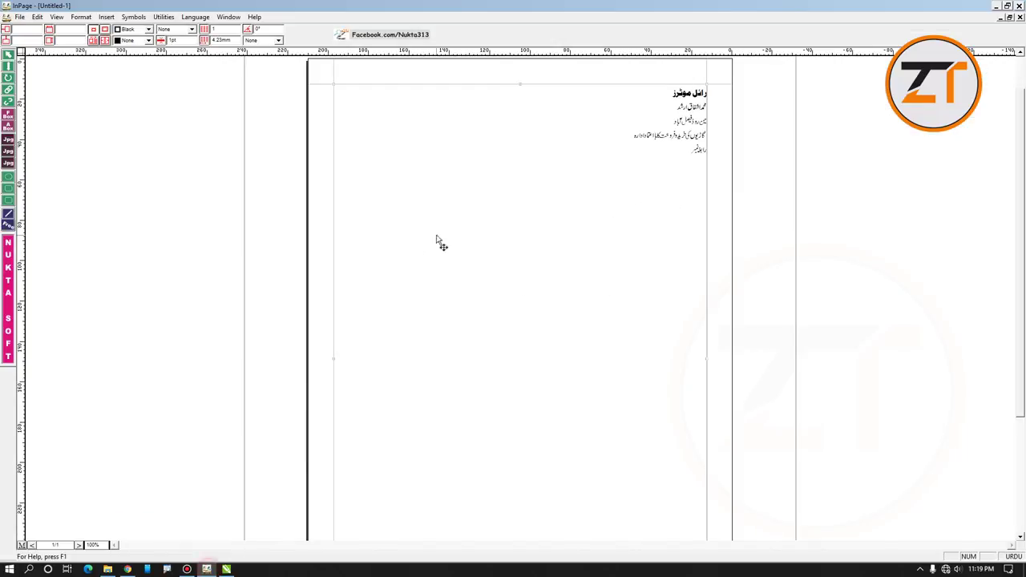
{"action": "left_click", "coordinate": [8, 68]}
{"action": "left_click_drag", "start_coordinate": [604, 147], "coordinate": [741, 68]}
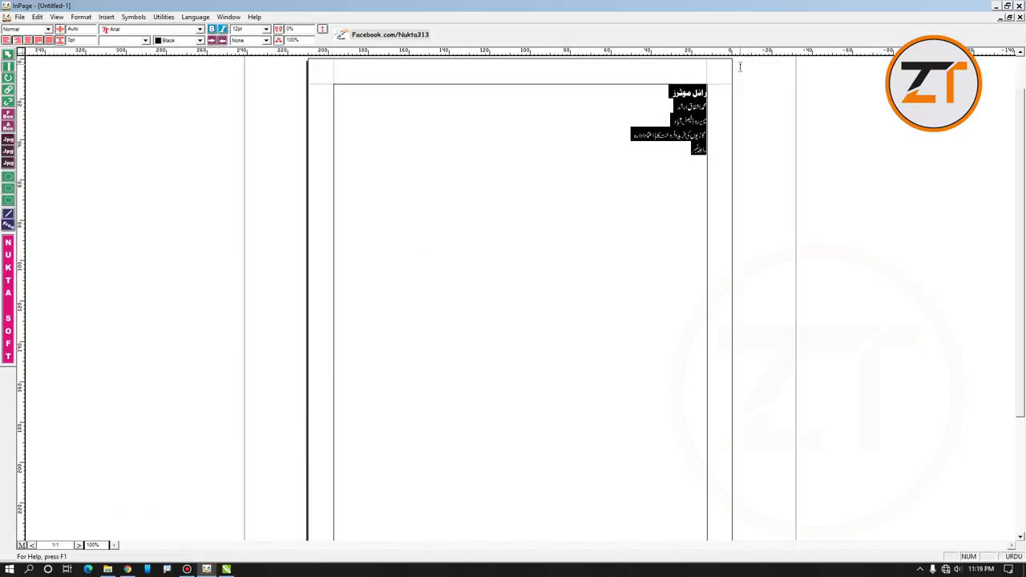
{"action": "key", "text": "Delete"}
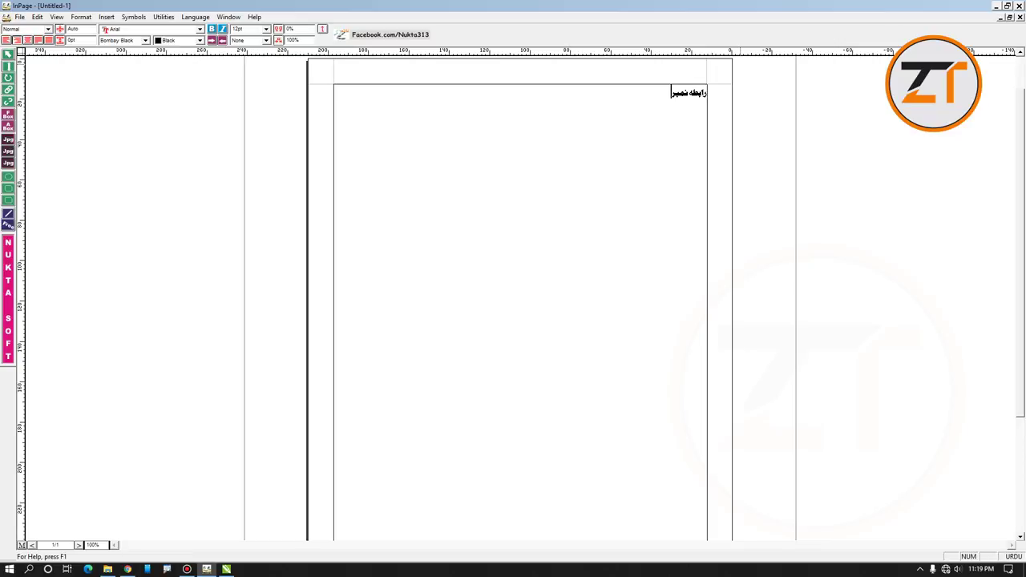
{"action": "left_click", "coordinate": [650, 96]}
{"action": "left_click", "coordinate": [609, 102]}
{"action": "key", "text": "Return"}
Change the font of the رابطہ نمبر label to Noori Nastaliq
{"action": "triple_click", "coordinate": [650, 92]}
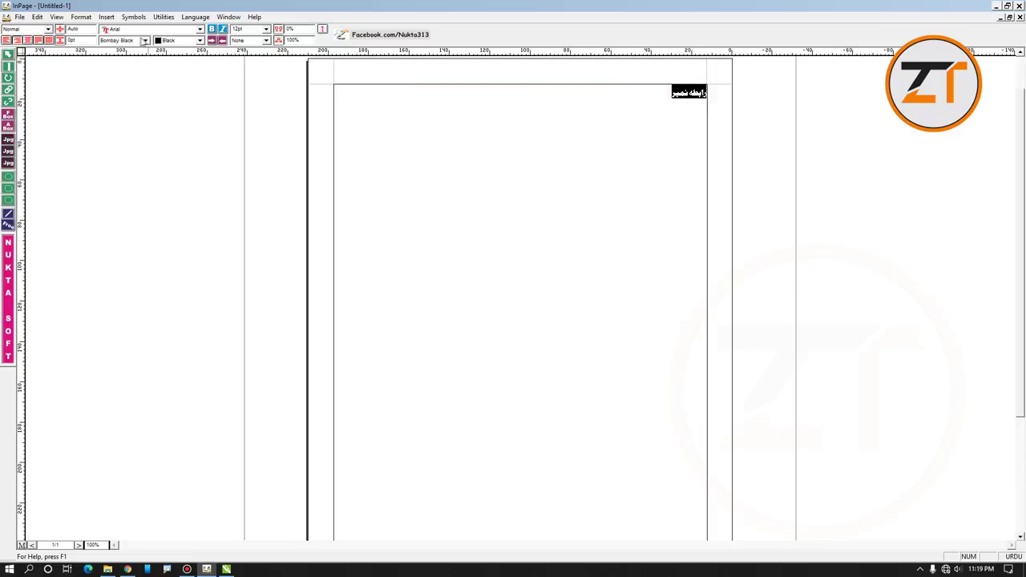
{"action": "left_click", "coordinate": [145, 40]}
{"action": "scroll", "coordinate": [207, 71], "scroll_direction": "up", "scroll_amount": 2}
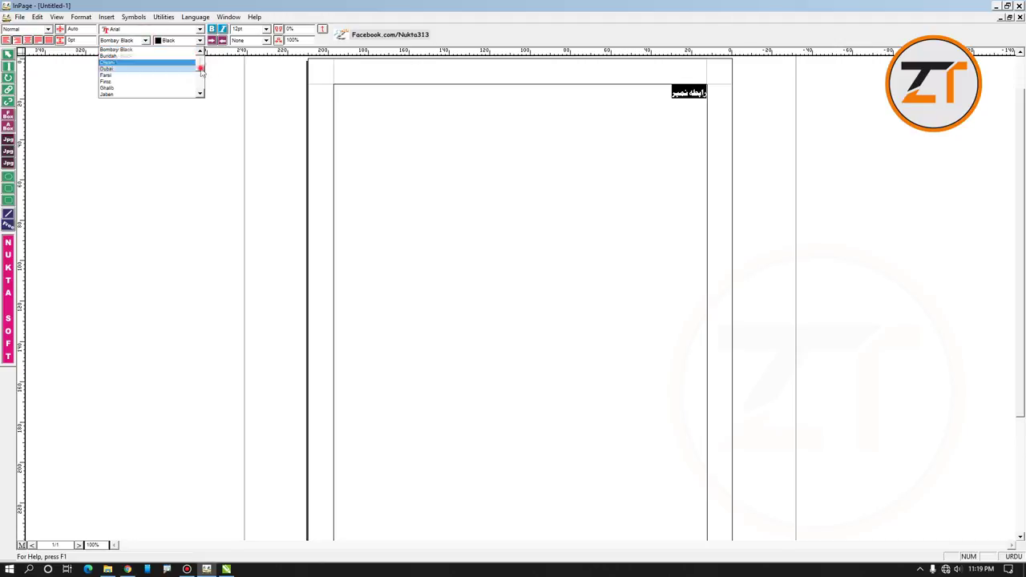
{"action": "left_click", "coordinate": [128, 50]}
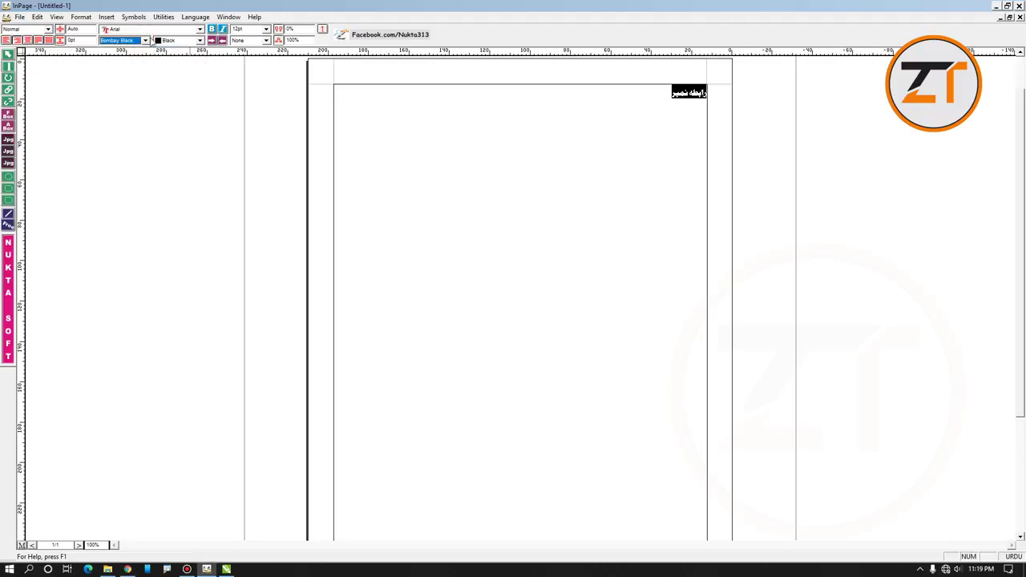
{"action": "left_click", "coordinate": [145, 40]}
{"action": "scroll", "coordinate": [143, 56], "scroll_direction": "up", "scroll_amount": 5}
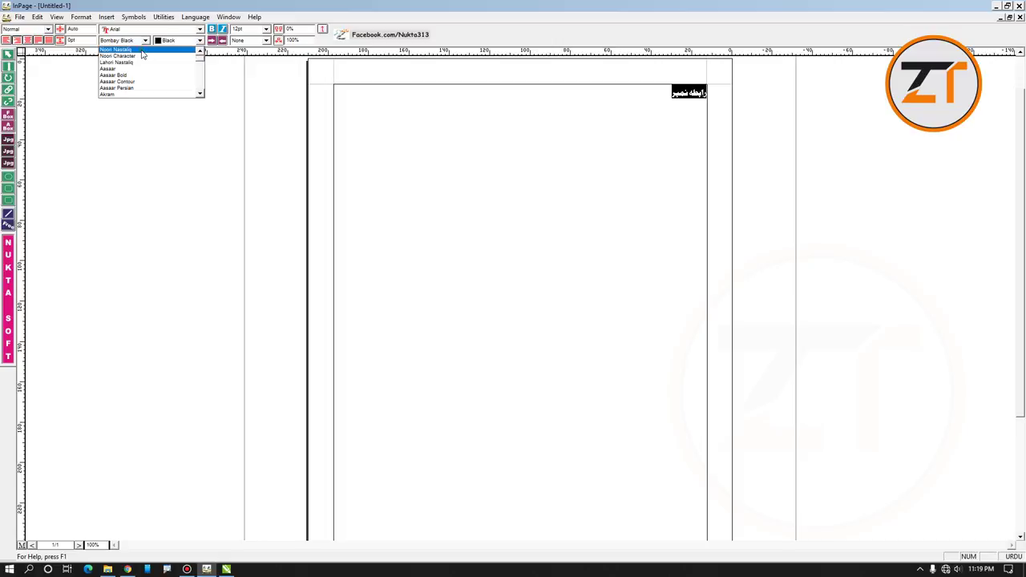
{"action": "left_click", "coordinate": [143, 52]}
Copy the label's text box, switch to CorelDRAW and paste it into the card document
{"action": "left_click", "coordinate": [9, 55]}
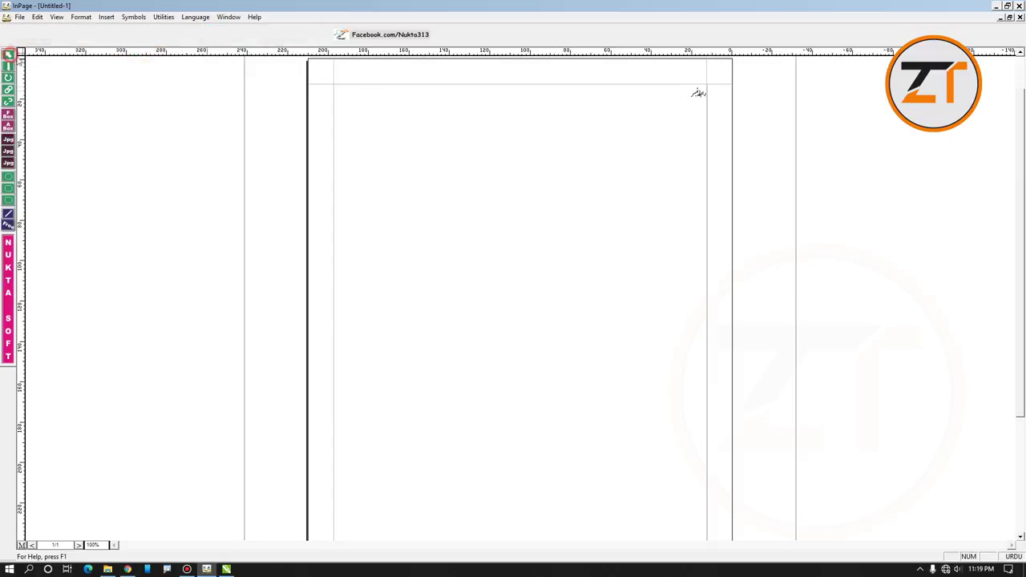
{"action": "right_click", "coordinate": [700, 98]}
{"action": "left_click", "coordinate": [720, 133]}
{"action": "key", "text": "alt+Tab"}
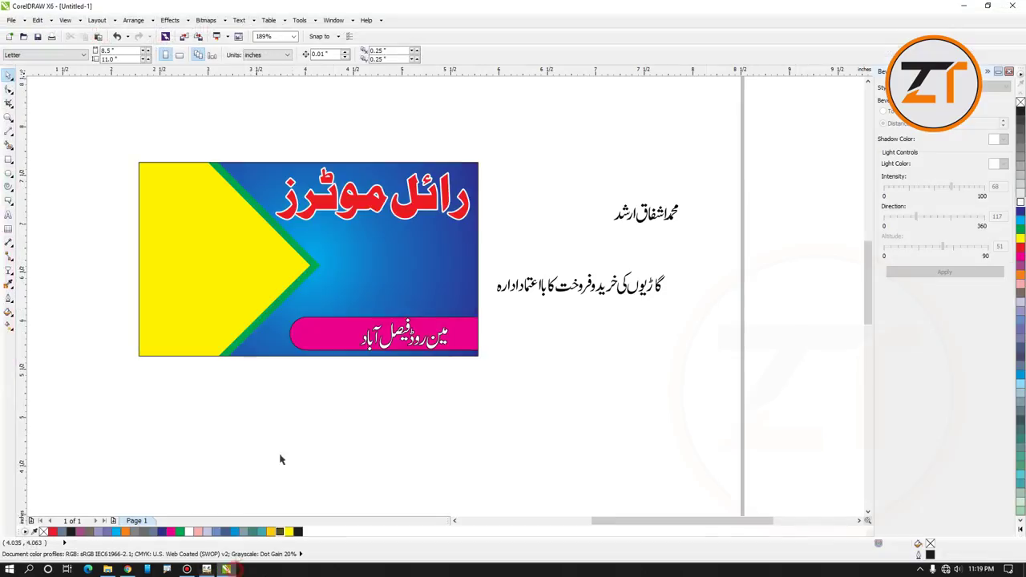
{"action": "right_click", "coordinate": [490, 140]}
{"action": "left_click", "coordinate": [519, 215]}
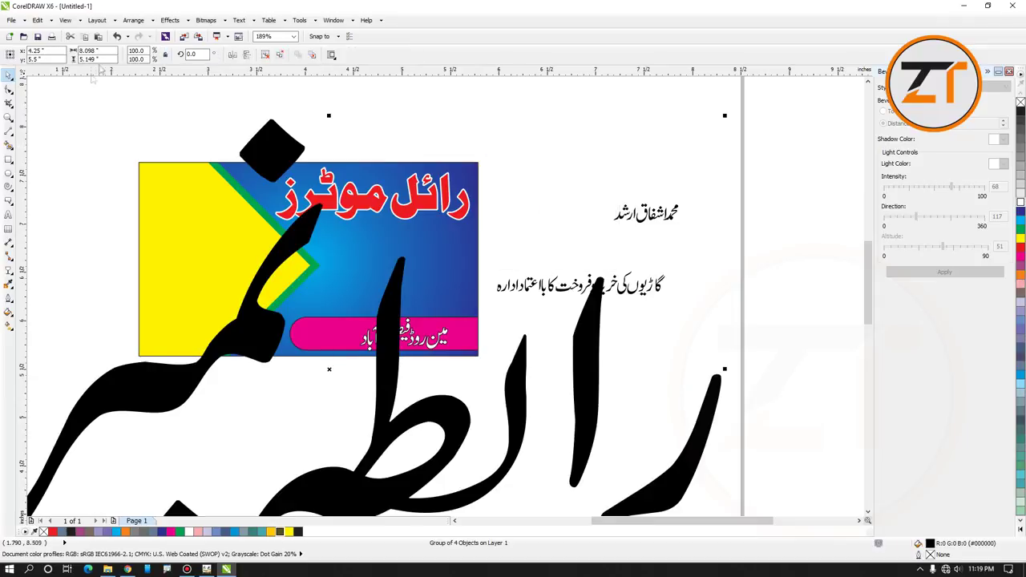
Scale the pasted label to 3 percent, move it below the slogan line and enlarge it to about 0.75 inch wide
{"action": "double_click", "coordinate": [142, 50]}
{"action": "type", "text": "3"}
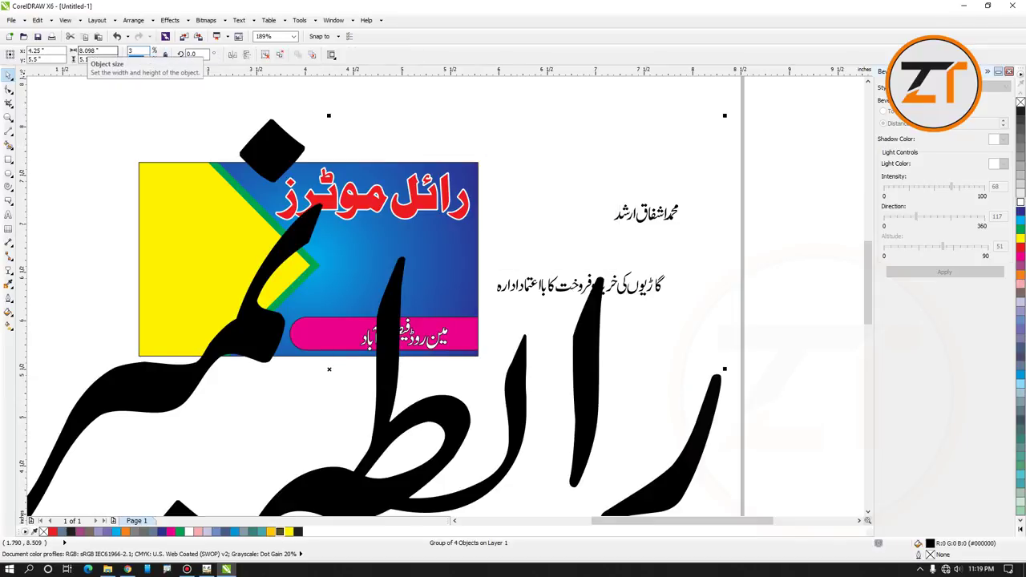
{"action": "key", "text": "Return"}
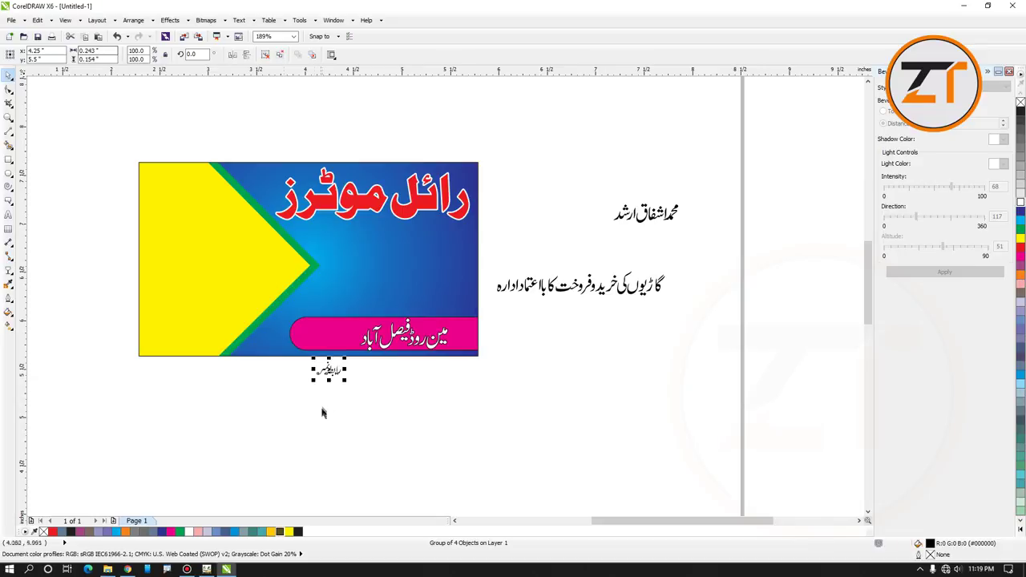
{"action": "left_click_drag", "start_coordinate": [342, 384], "coordinate": [661, 356]}
{"action": "left_click_drag", "start_coordinate": [693, 318], "coordinate": [670, 329]}
Ungroup the رابطہ نمبر label and close up the gaps between its letters and words
{"action": "left_click", "coordinate": [266, 54]}
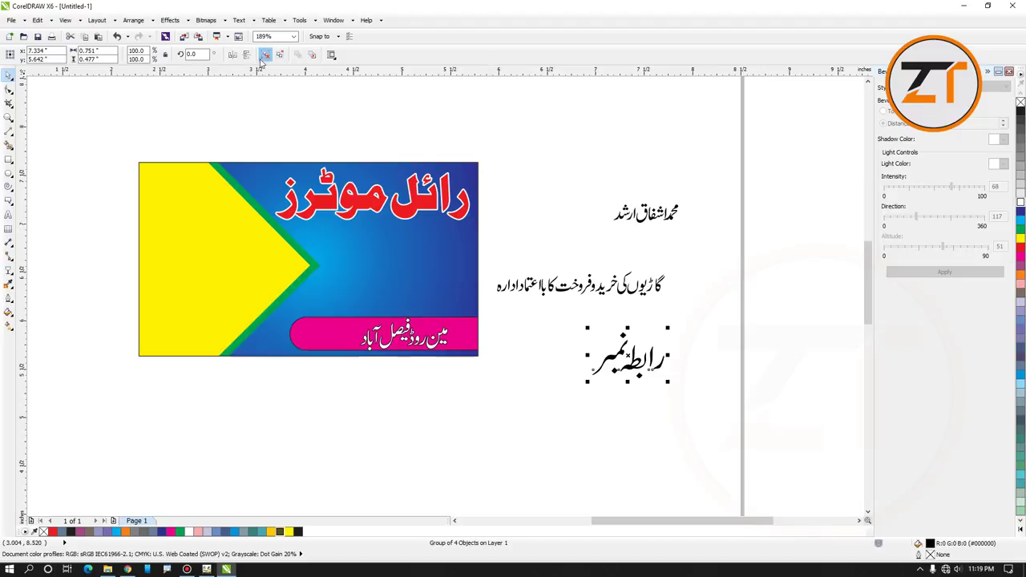
{"action": "left_click", "coordinate": [483, 324]}
{"action": "left_click_drag", "start_coordinate": [542, 314], "coordinate": [629, 386]}
{"action": "left_click", "coordinate": [534, 328]}
{"action": "left_click_drag", "start_coordinate": [521, 290], "coordinate": [650, 386]}
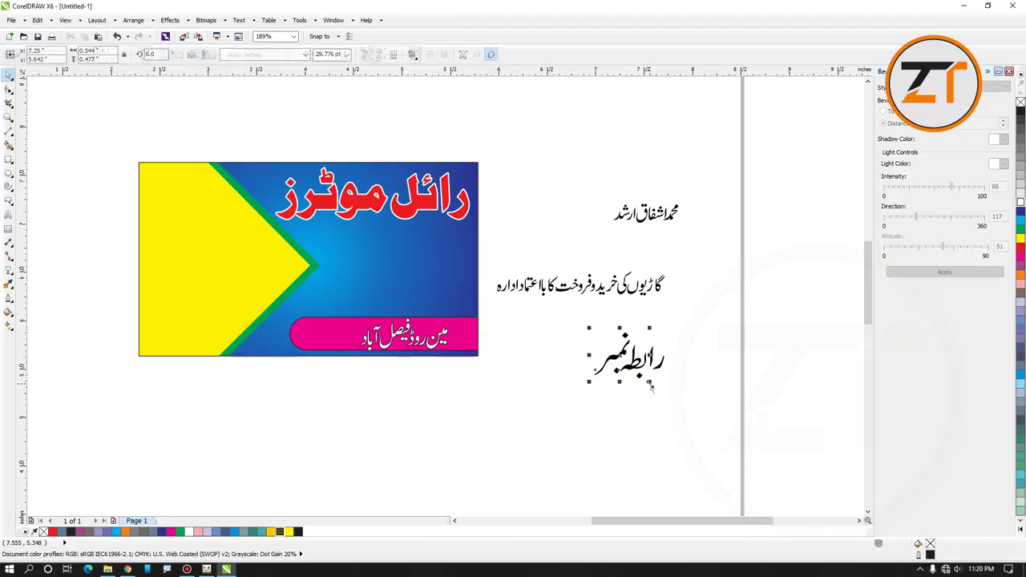
{"action": "left_click_drag", "start_coordinate": [526, 282], "coordinate": [663, 397]}
{"action": "left_click_drag", "start_coordinate": [552, 298], "coordinate": [707, 428]}
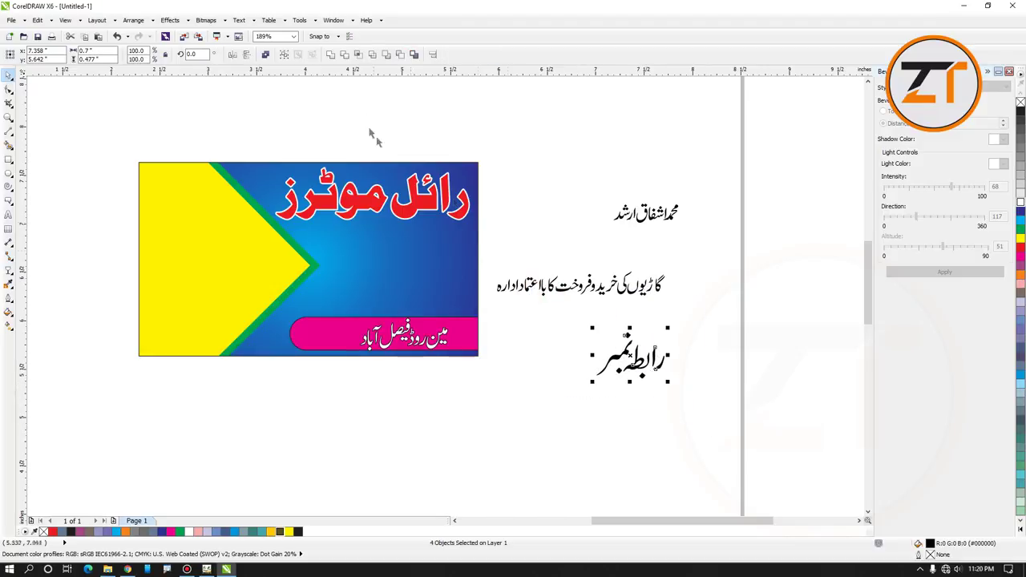
{"action": "left_click", "coordinate": [521, 152]}
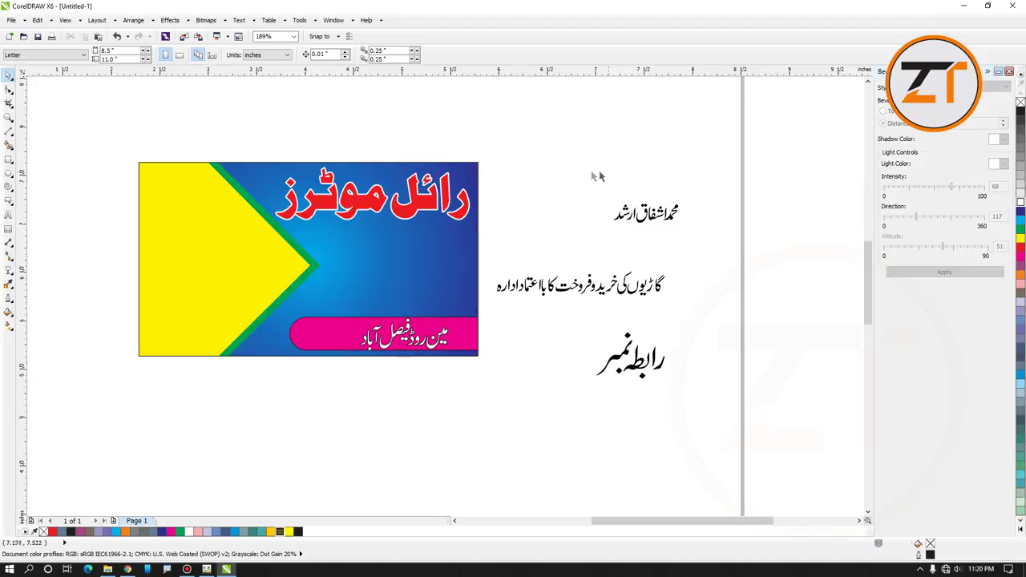
Place the person's name line on the card at about 1.1 inches wide and shrink the slogan line to about 1.3 inches wide
{"action": "mouse_move", "coordinate": [605, 190]}
{"action": "left_mouse_down"}
{"action": "mouse_move", "coordinate": [682, 233]}
{"action": "mouse_move", "coordinate": [368, 195]}
{"action": "mouse_move", "coordinate": [383, 240]}
{"action": "mouse_move", "coordinate": [451, 274]}
{"action": "mouse_move", "coordinate": [430, 275]}
{"action": "left_mouse_up"}
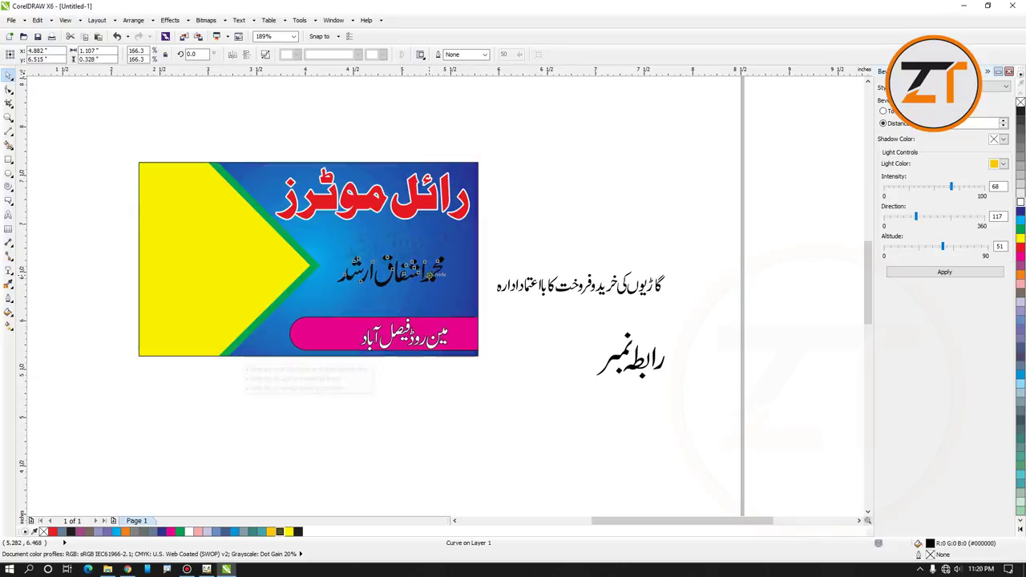
{"action": "left_click", "coordinate": [511, 258]}
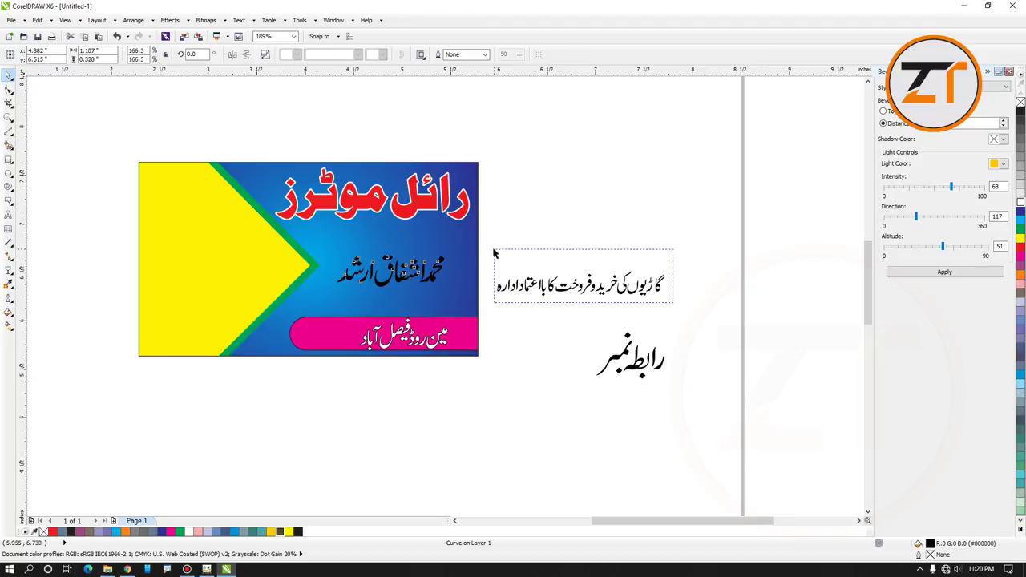
{"action": "left_click_drag", "start_coordinate": [682, 265], "coordinate": [421, 233]}
{"action": "key", "text": "ctrl+z"}
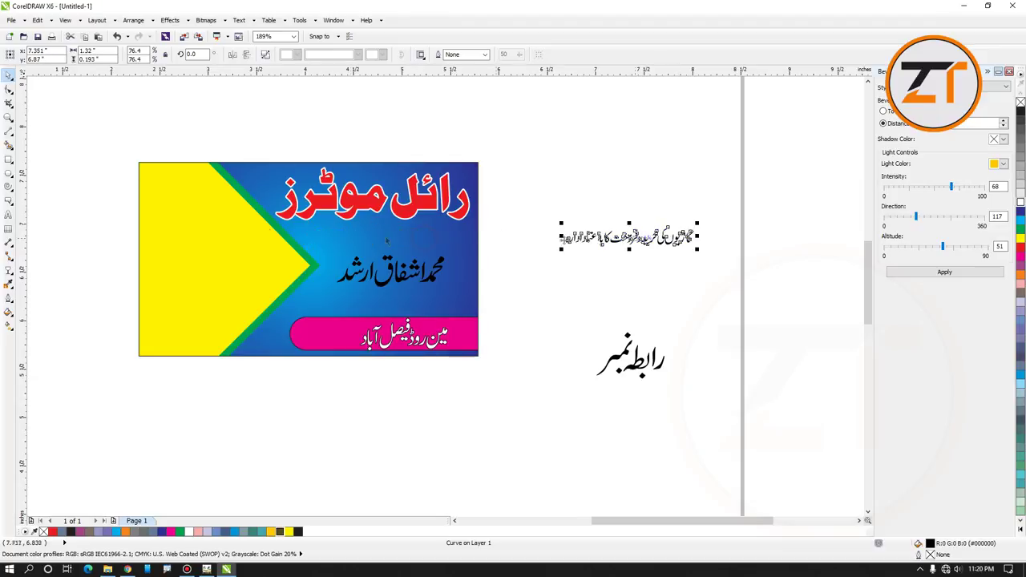
Draw a round-ended bar about 1.9 by 0.2 inches, fill it orange and place it directly beneath the red heading
{"action": "left_click", "coordinate": [8, 160]}
{"action": "mouse_move", "coordinate": [234, 372]}
{"action": "left_mouse_down"}
{"action": "mouse_move", "coordinate": [453, 396]}
{"action": "mouse_move", "coordinate": [441, 376]}
{"action": "left_mouse_up"}
{"action": "left_click", "coordinate": [8, 90]}
{"action": "left_click", "coordinate": [8, 75]}
{"action": "left_click", "coordinate": [1020, 272]}
{"action": "left_click_drag", "start_coordinate": [426, 392], "coordinate": [464, 228]}
{"action": "left_click_drag", "start_coordinate": [370, 226], "coordinate": [370, 218]}
Shift the orange bar slightly right and down, clear of the heading, and narrow it to about 1.75 inches
{"action": "left_click", "coordinate": [8, 117]}
{"action": "left_click_drag", "start_coordinate": [96, 137], "coordinate": [724, 419]}
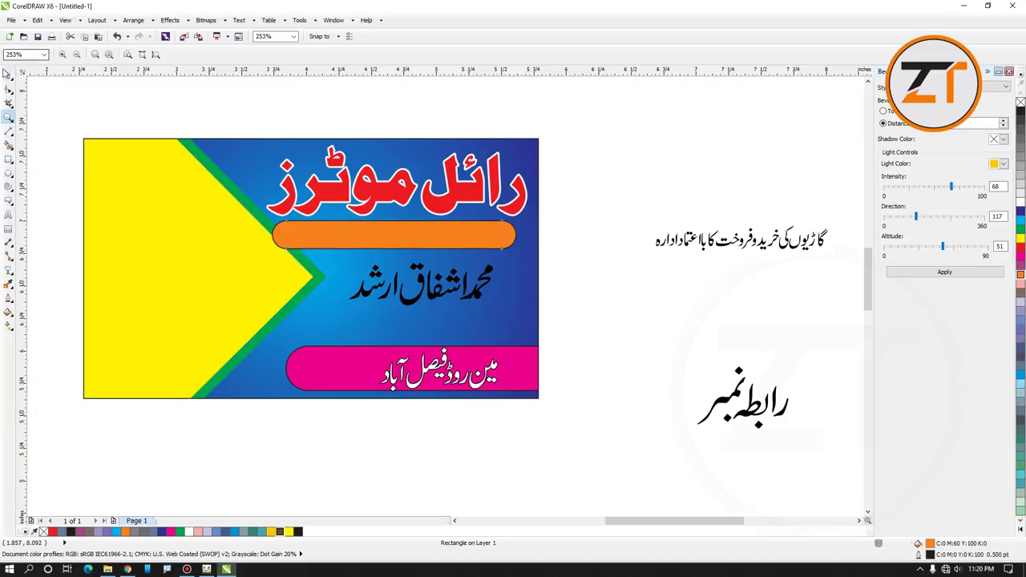
{"action": "left_click", "coordinate": [8, 73]}
{"action": "left_click_drag", "start_coordinate": [401, 233], "coordinate": [415, 233]}
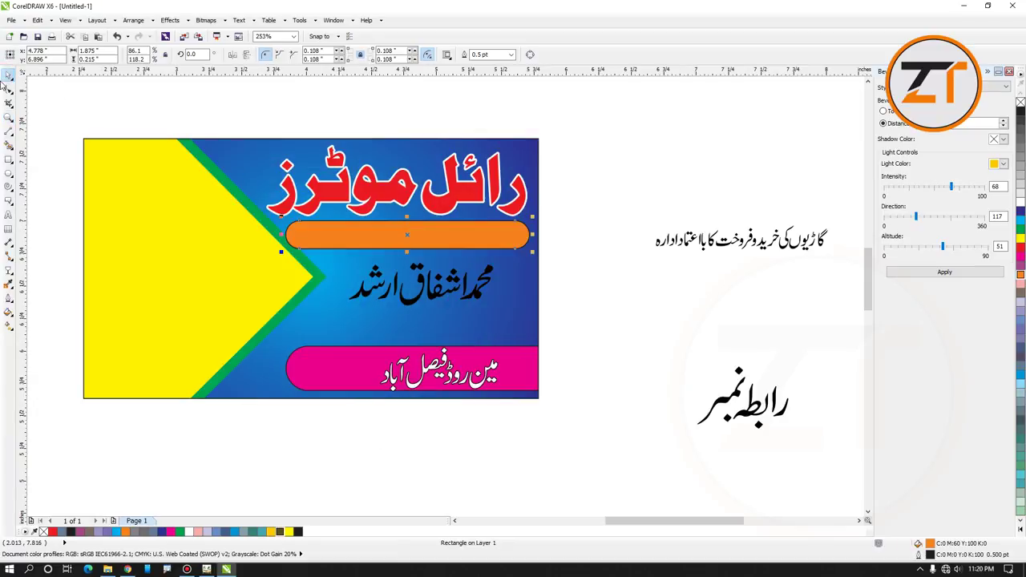
{"action": "left_click_drag", "start_coordinate": [289, 234], "coordinate": [296, 234]}
{"action": "left_click", "coordinate": [8, 117]}
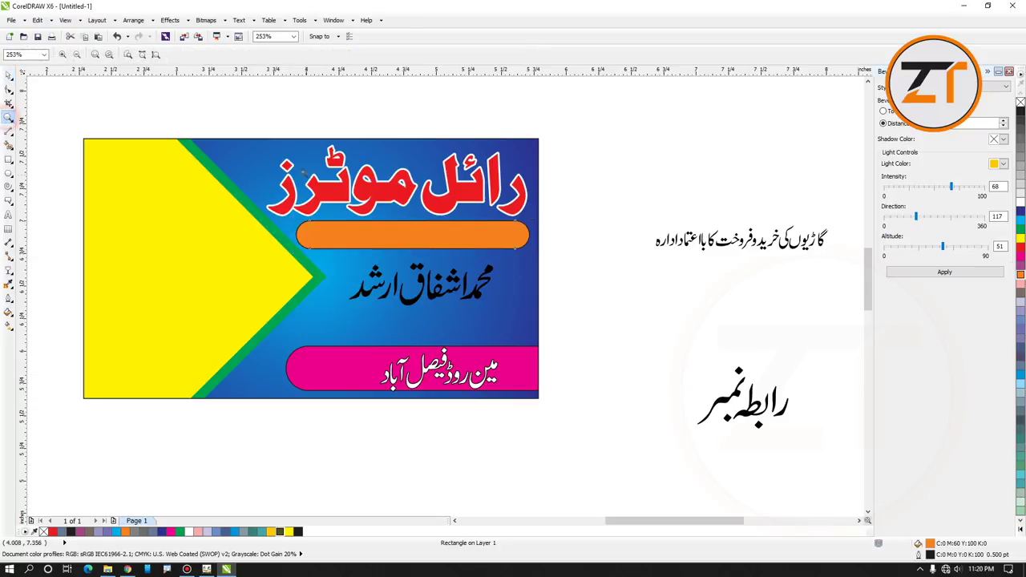
{"action": "left_click_drag", "start_coordinate": [215, 144], "coordinate": [579, 310]}
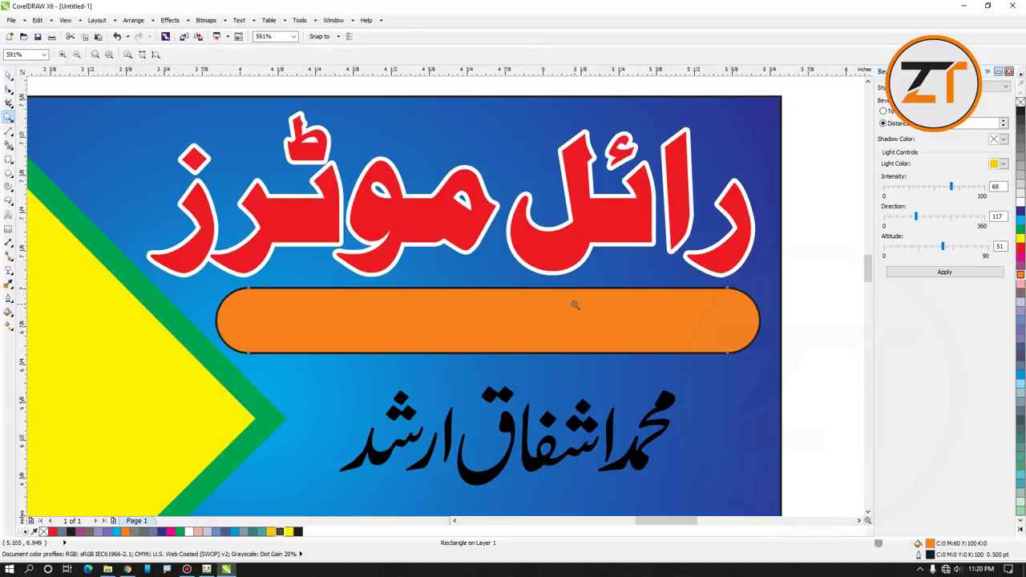
{"action": "left_click", "coordinate": [8, 73]}
{"action": "key", "text": "Down"}
{"action": "key", "text": "Down"}
{"action": "key", "text": "Right"}
{"action": "key", "text": "Right"}
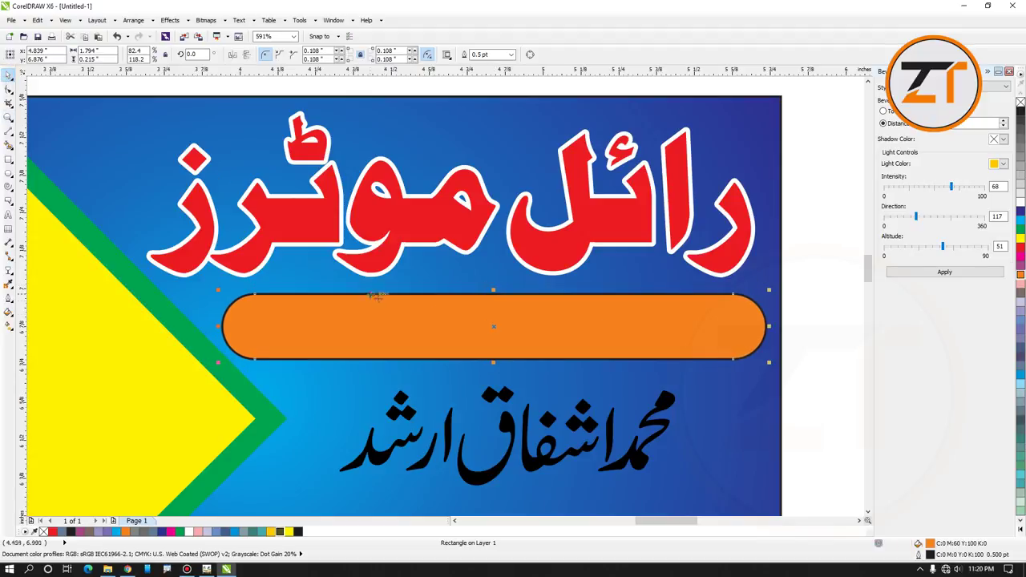
{"action": "left_click_drag", "start_coordinate": [769, 327], "coordinate": [756, 327]}
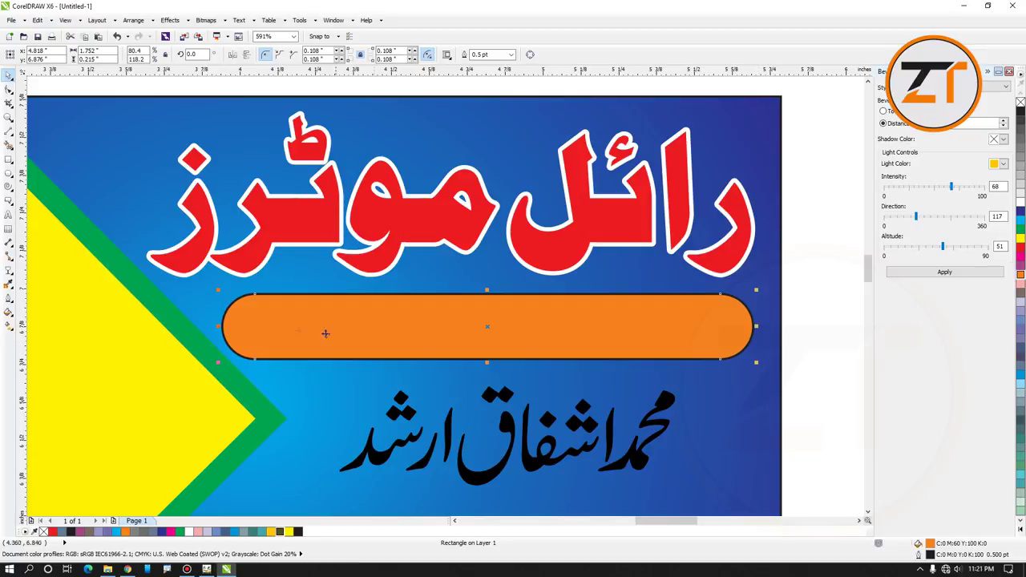
Place the slogan line beginning گاڑیوں کی خرید و فروخت inside the orange bar
{"action": "left_click", "coordinate": [7, 117]}
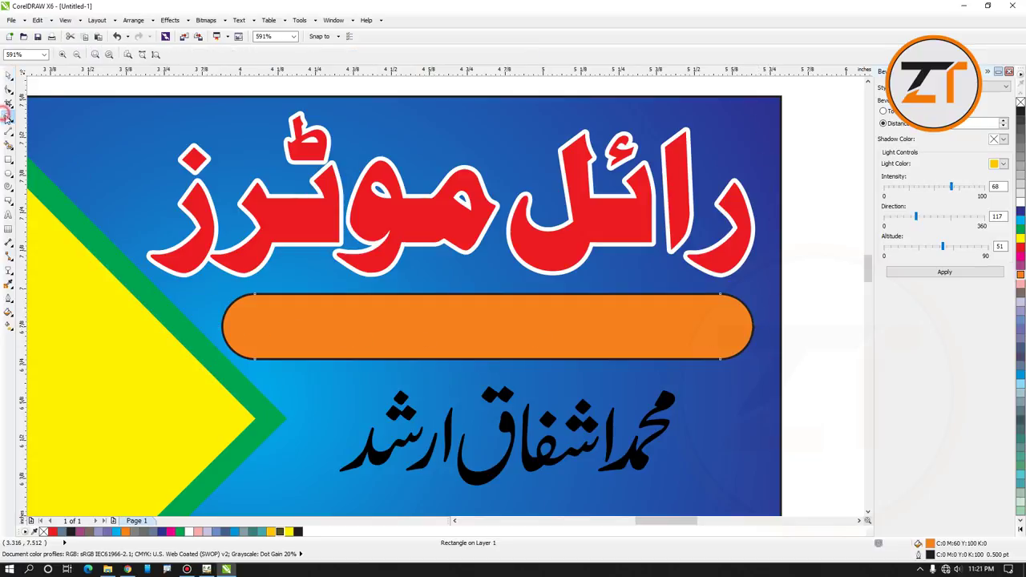
{"action": "left_click", "coordinate": [75, 55]}
{"action": "left_click", "coordinate": [7, 76]}
{"action": "left_click_drag", "start_coordinate": [847, 270], "coordinate": [637, 197]}
{"action": "left_click_drag", "start_coordinate": [794, 241], "coordinate": [462, 241]}
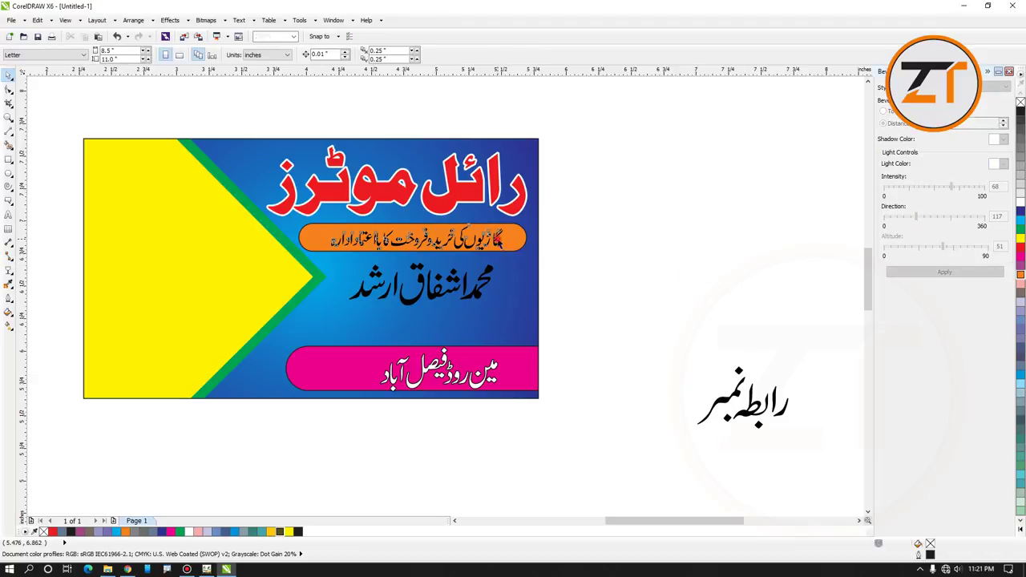
Fill the person's name line white and give it a 1.0 pt black outline with rounded corners and rounded line caps
{"action": "key", "text": "Tab"}
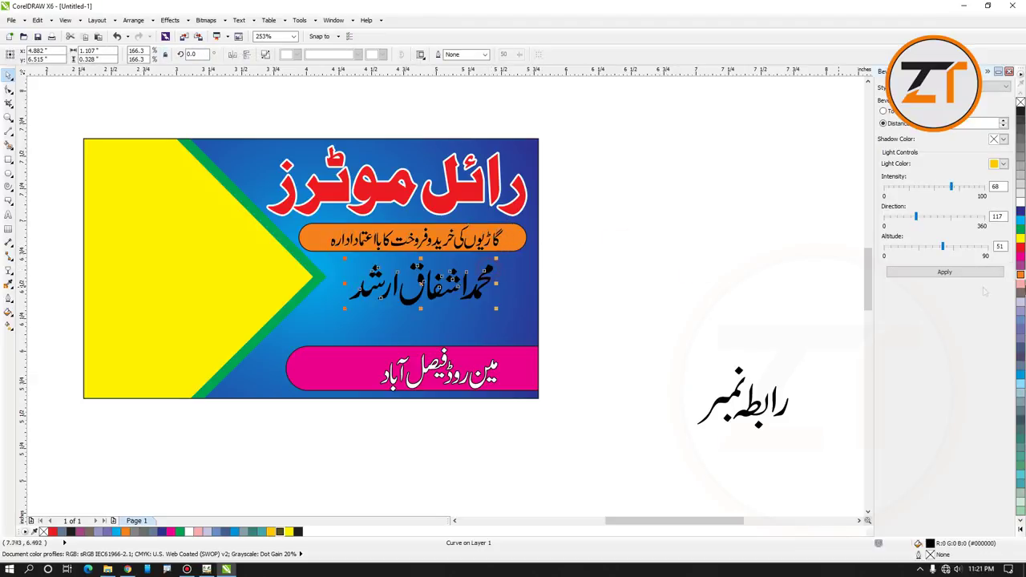
{"action": "left_click", "coordinate": [1021, 205]}
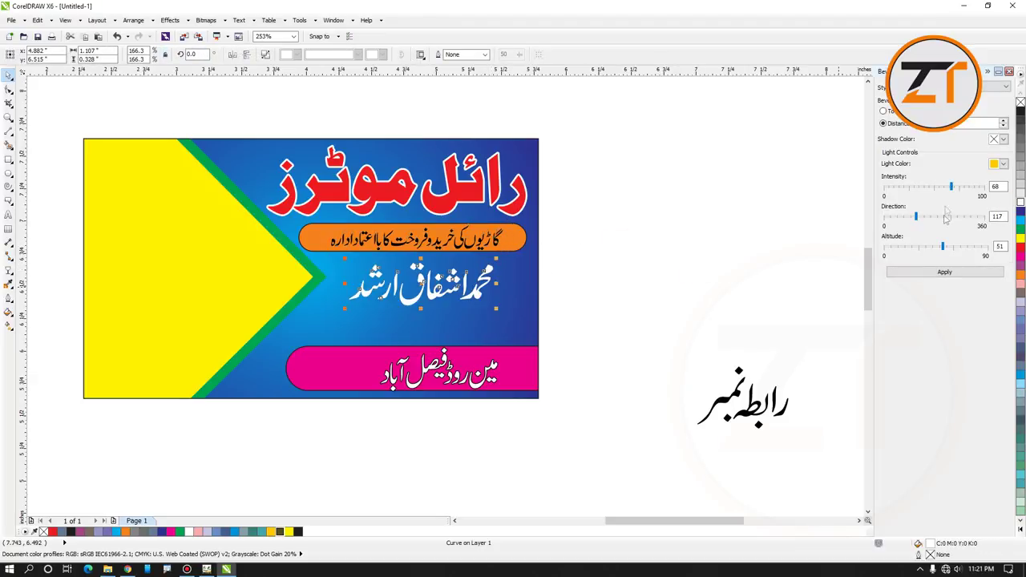
{"action": "left_click", "coordinate": [8, 296]}
{"action": "left_click", "coordinate": [48, 295]}
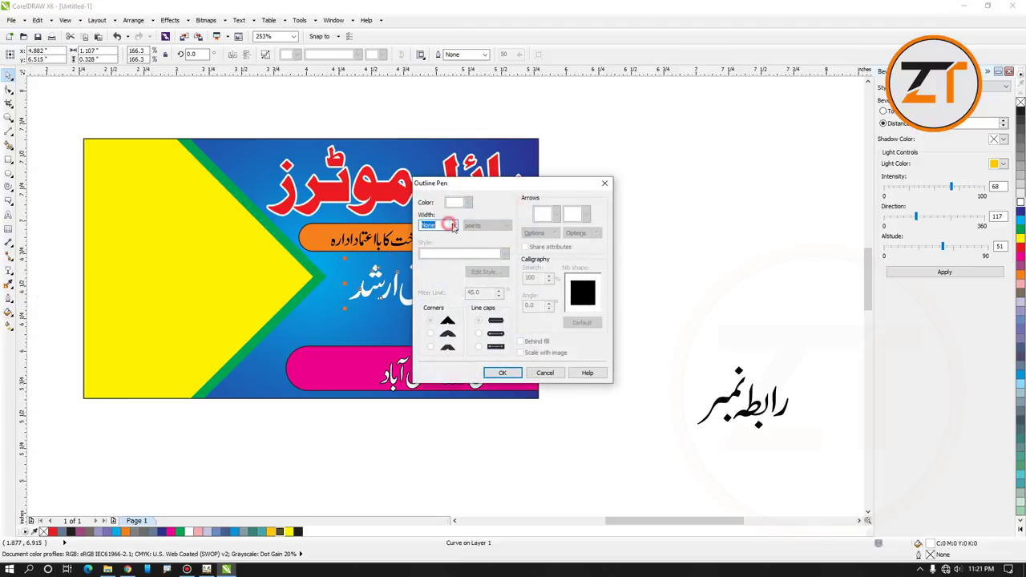
{"action": "left_click", "coordinate": [453, 225]}
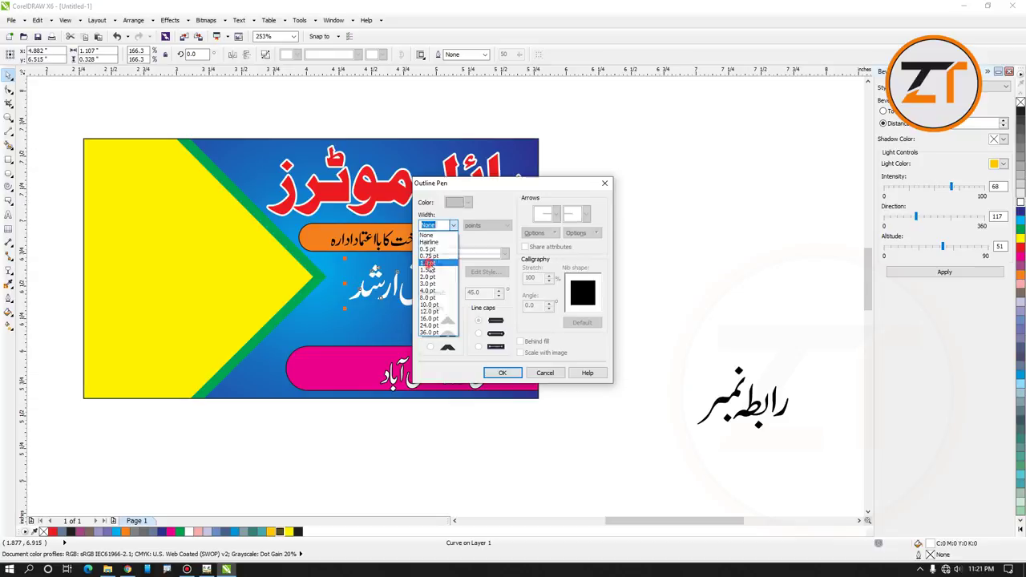
{"action": "left_click", "coordinate": [429, 264]}
{"action": "left_click", "coordinate": [430, 334]}
{"action": "left_click", "coordinate": [481, 334]}
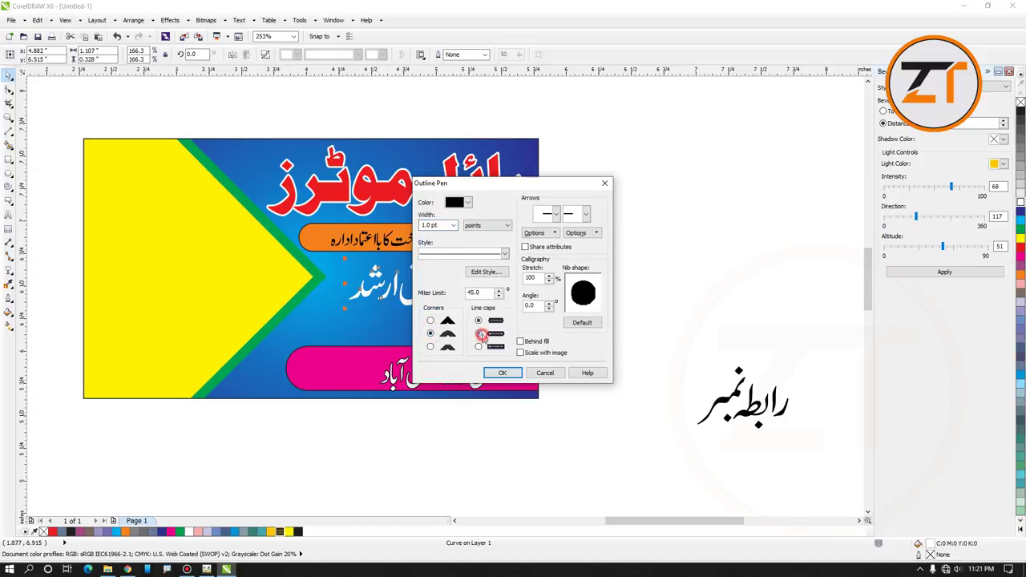
{"action": "left_click", "coordinate": [502, 372]}
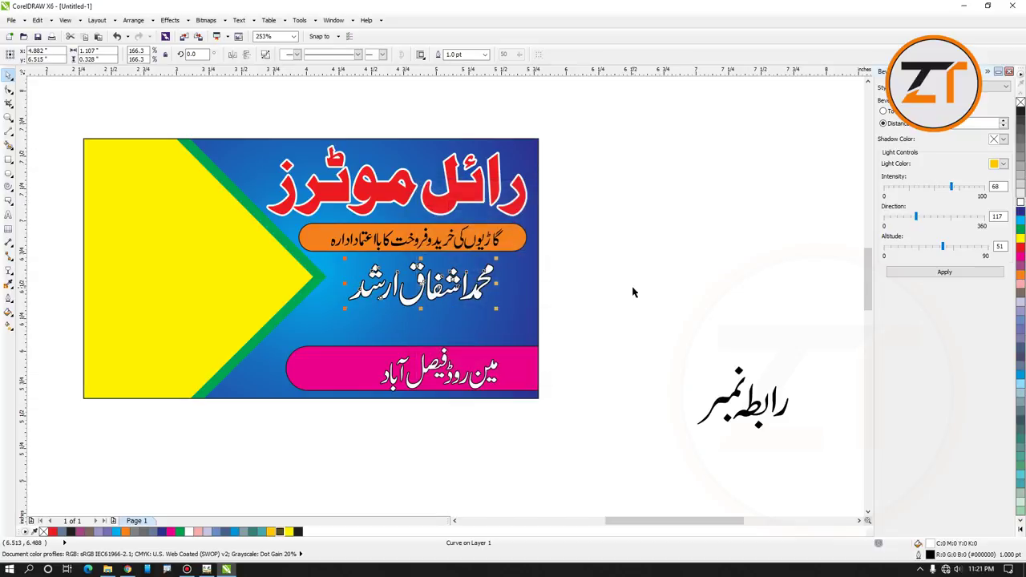
{"action": "left_click", "coordinate": [641, 290]}
Nudge the person's name line up toward the orange bar and slightly to the right
{"action": "left_click", "coordinate": [488, 274]}
{"action": "key", "text": "Up"}
{"action": "key", "text": "Up"}
{"action": "key", "text": "Up"}
{"action": "key", "text": "Up"}
{"action": "key", "text": "Up"}
{"action": "key", "text": "Right"}
{"action": "key", "text": "Right"}
{"action": "left_click", "coordinate": [627, 297]}
Try to place the رابطہ نمبر label on the card beneath the person's name line
{"action": "left_click_drag", "start_coordinate": [660, 342], "coordinate": [830, 453]}
{"action": "left_click_drag", "start_coordinate": [791, 366], "coordinate": [517, 303]}
{"action": "left_click", "coordinate": [552, 318]}
Bring the WhatsApp and phone icons closer to the card and shrink the phone icon to about 0.14 inch
{"action": "left_click_drag", "start_coordinate": [708, 518], "coordinate": [685, 518]}
{"action": "left_click_drag", "start_coordinate": [68, 214], "coordinate": [200, 238]}
{"action": "left_click_drag", "start_coordinate": [66, 342], "coordinate": [209, 373]}
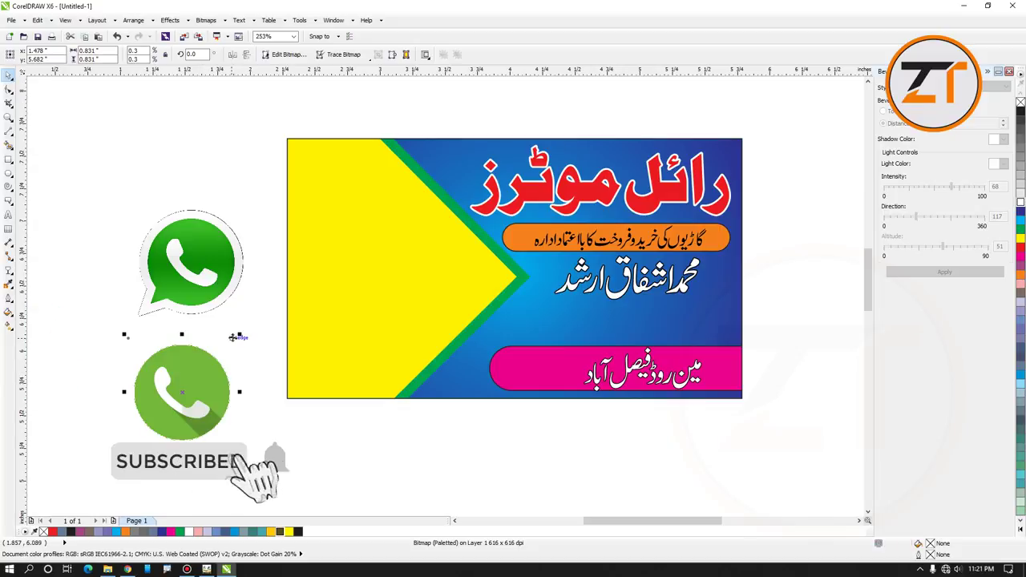
{"action": "left_click_drag", "start_coordinate": [161, 424], "coordinate": [166, 293]}
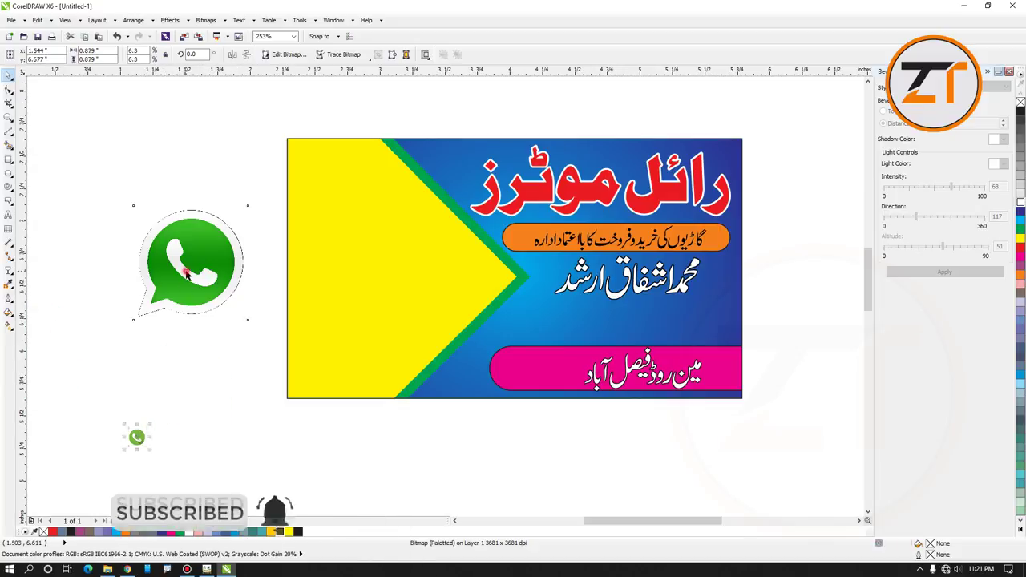
Shrink the WhatsApp icon to about 0.22 inch, place it below the name line and set the phone icon beside it
{"action": "left_click_drag", "start_coordinate": [248, 206], "coordinate": [668, 325]}
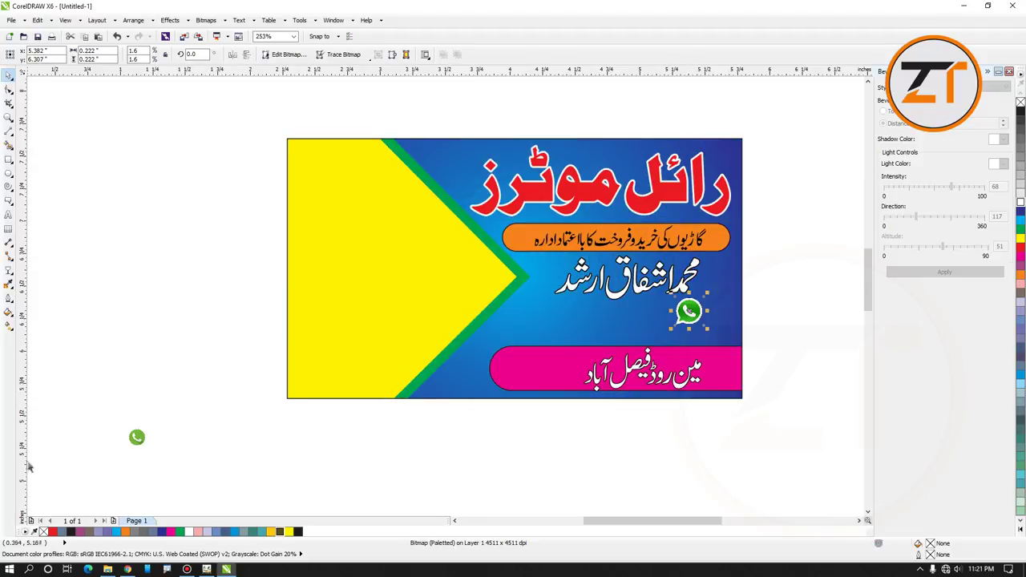
{"action": "left_click", "coordinate": [137, 437]}
{"action": "left_click_drag", "start_coordinate": [136, 437], "coordinate": [716, 327]}
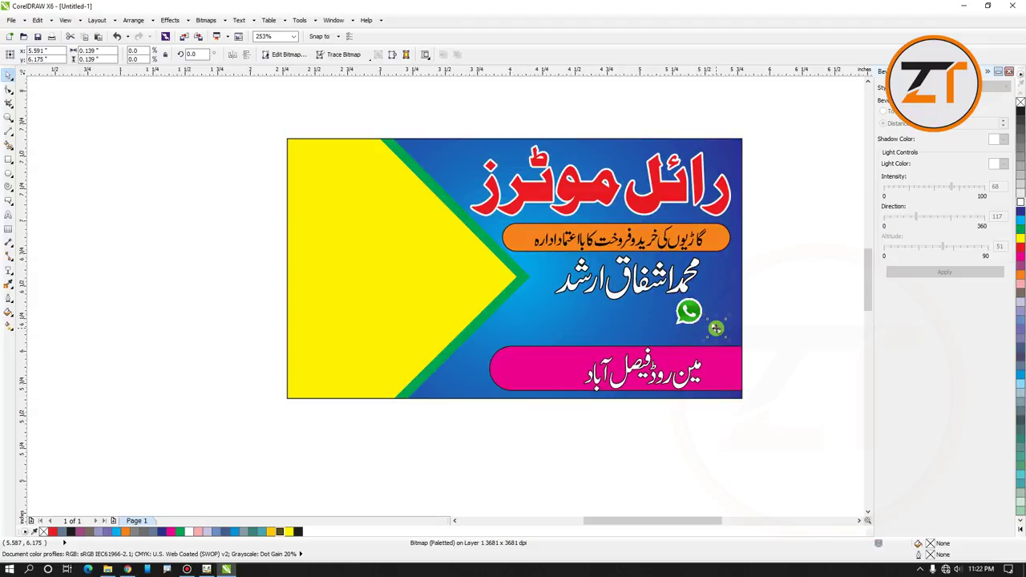
Reduce the WhatsApp icon to nearly the phone icon's size and position it directly above the phone icon
{"action": "left_click", "coordinate": [703, 306]}
{"action": "left_click_drag", "start_coordinate": [707, 294], "coordinate": [716, 328]}
{"action": "left_click", "coordinate": [716, 329]}
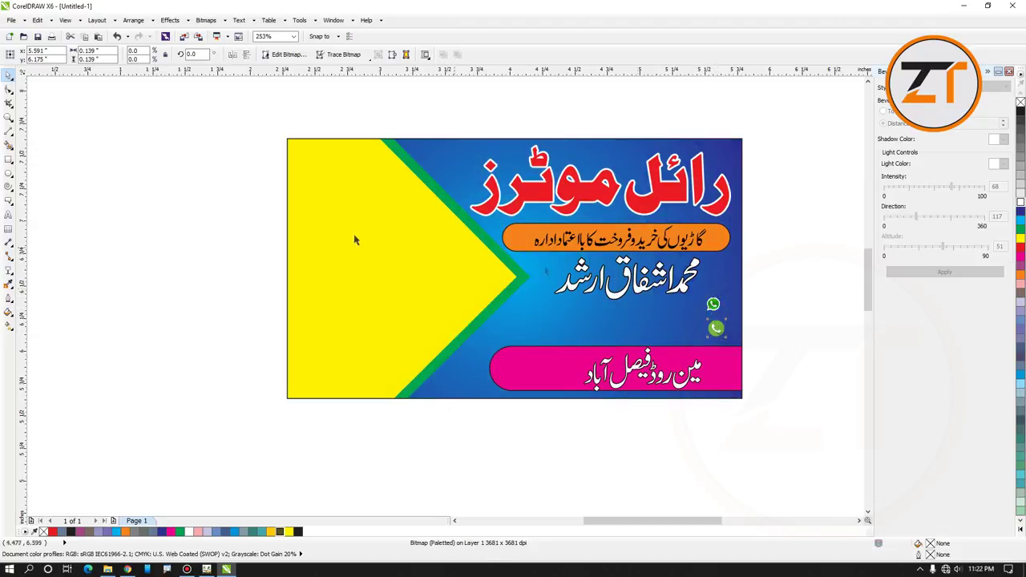
Enlarge the WhatsApp icon slightly to match the phone icon and line the two up vertically beneath the name line
{"action": "left_click", "coordinate": [9, 116]}
{"action": "left_click_drag", "start_coordinate": [385, 250], "coordinate": [805, 393]}
{"action": "left_click", "coordinate": [9, 73]}
{"action": "left_click", "coordinate": [694, 269]}
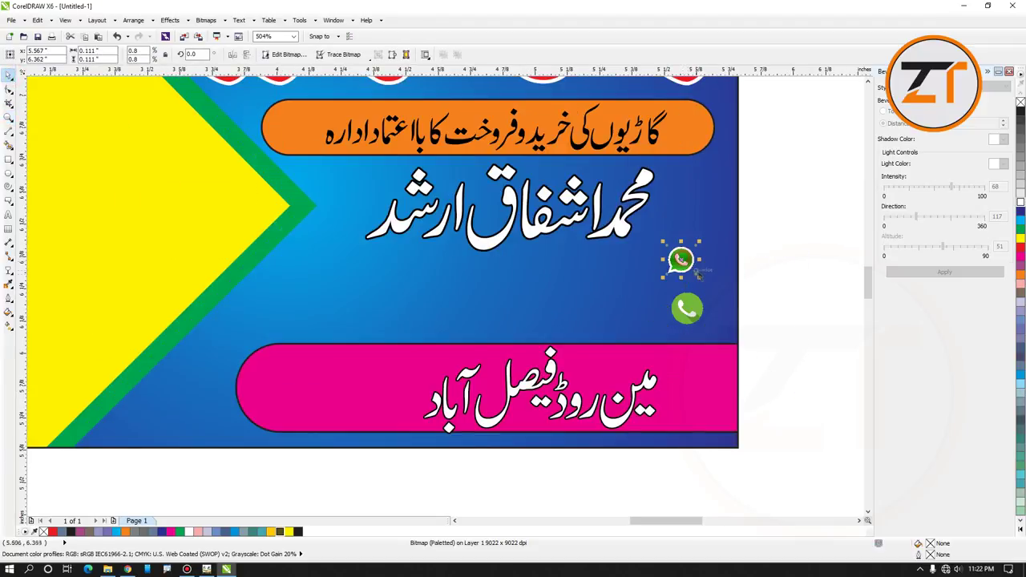
{"action": "left_click_drag", "start_coordinate": [698, 274], "coordinate": [687, 315]}
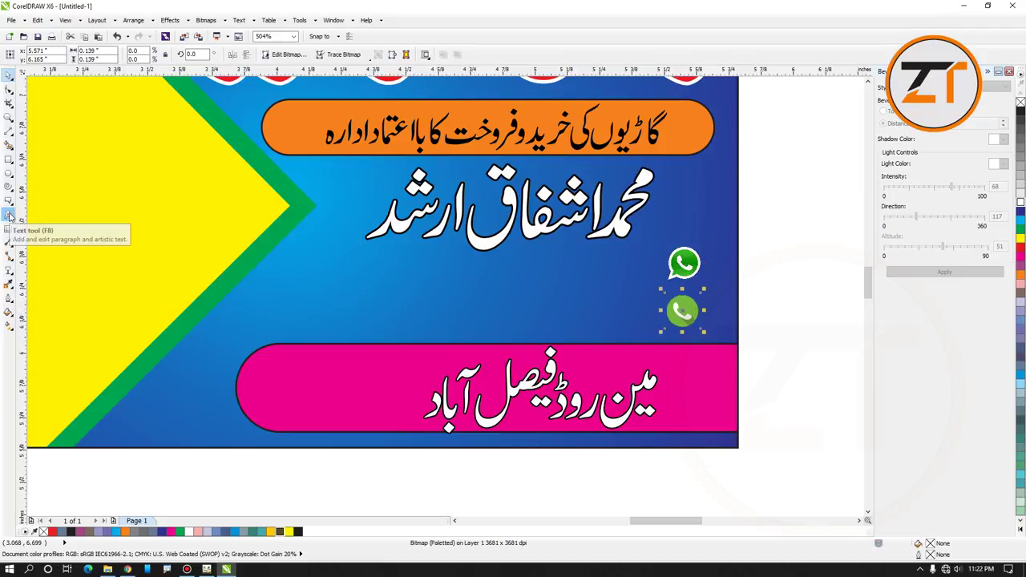
Add the contact phone number as artistic text on the card below the person's name line
{"action": "left_click", "coordinate": [9, 214]}
{"action": "left_click", "coordinate": [362, 278]}
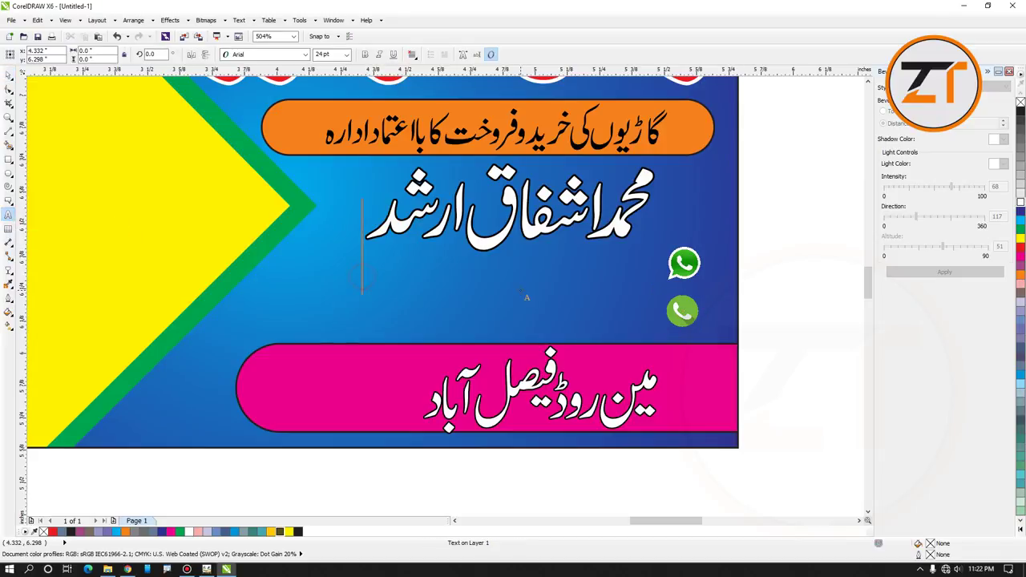
{"action": "type", "text": "03"}
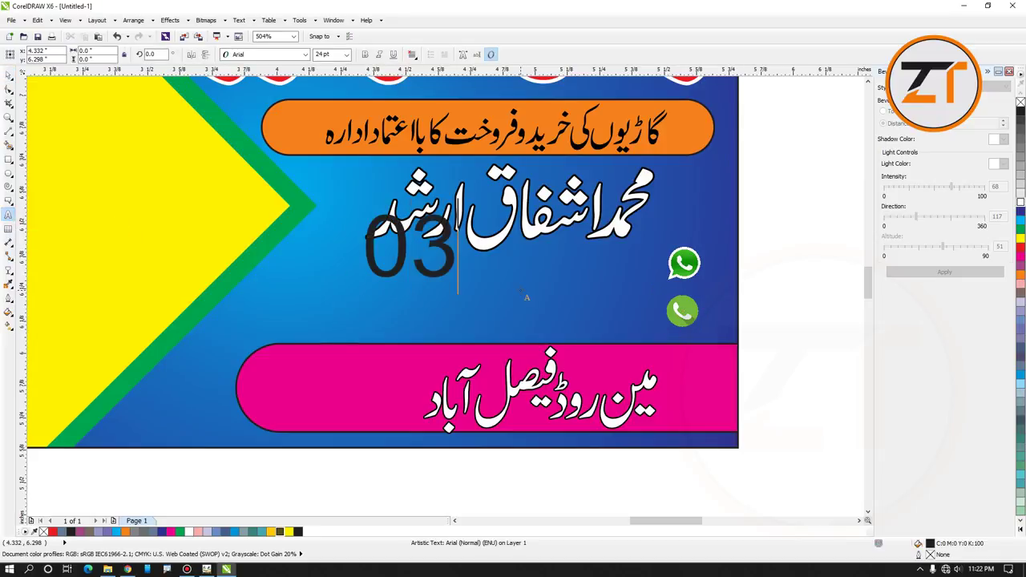
{"action": "type", "text": "00-1"}
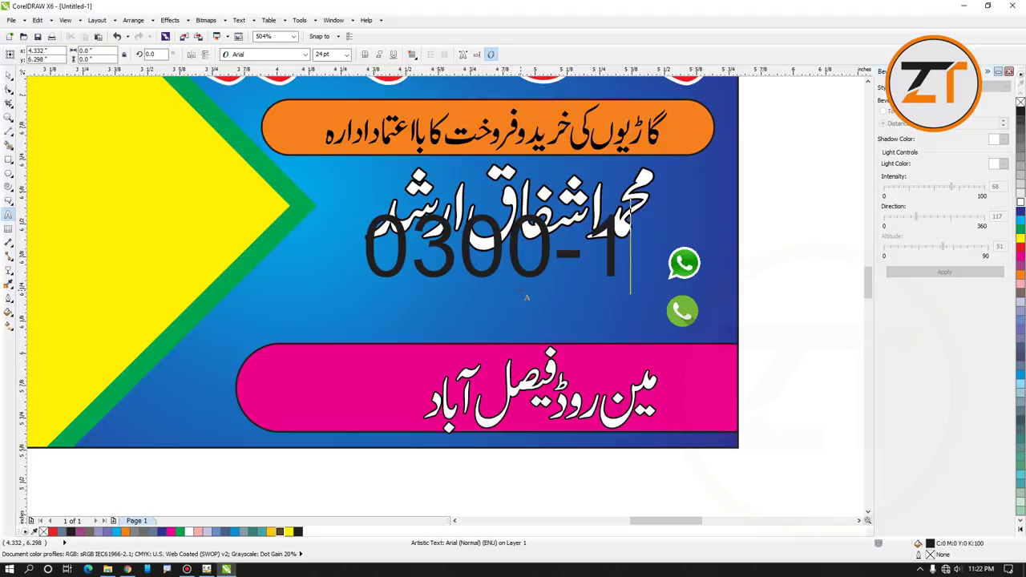
{"action": "type", "text": "234567"}
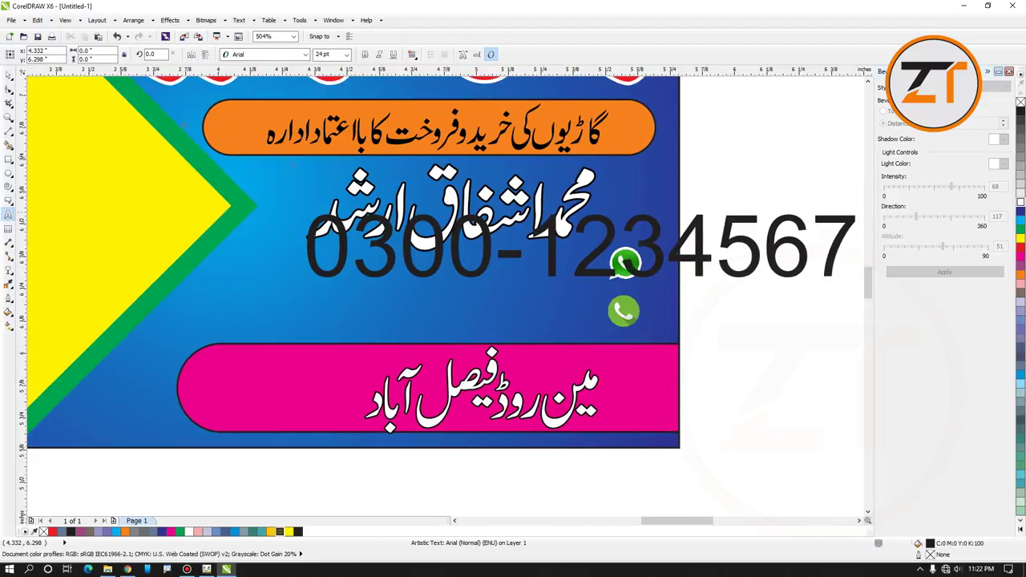
Format the phone number in bold yellow at about 9.8 pt and stack two copies of it beneath the name line
{"action": "left_click", "coordinate": [9, 73]}
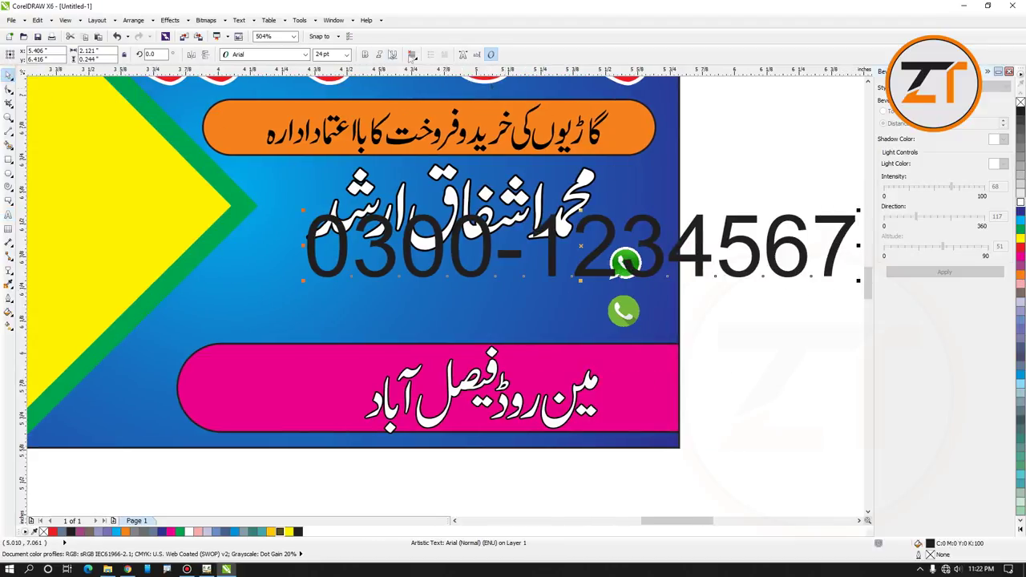
{"action": "left_click", "coordinate": [365, 54]}
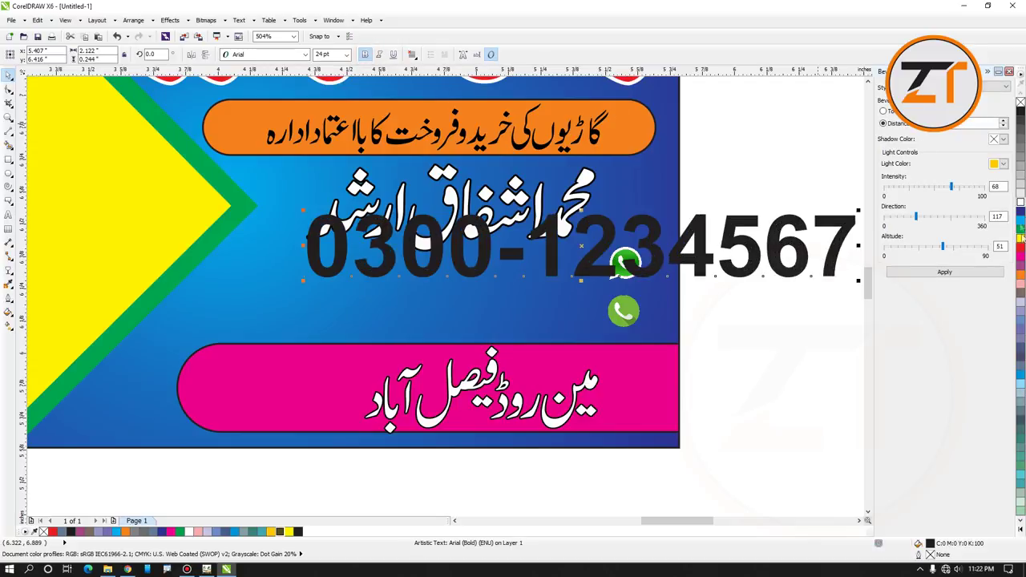
{"action": "left_click", "coordinate": [1020, 205]}
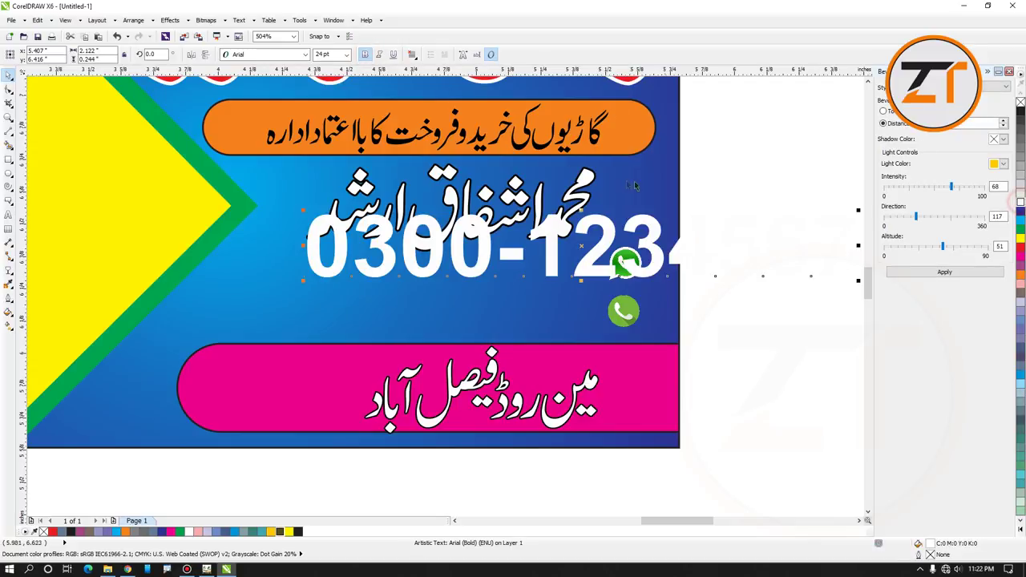
{"action": "left_click", "coordinate": [1020, 240]}
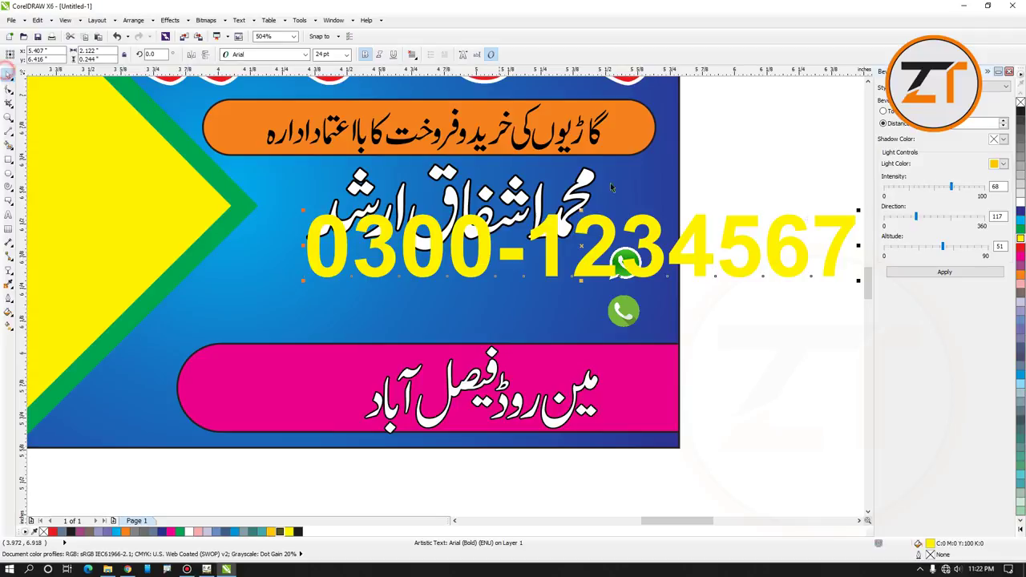
{"action": "left_click_drag", "start_coordinate": [858, 210], "coordinate": [553, 305]}
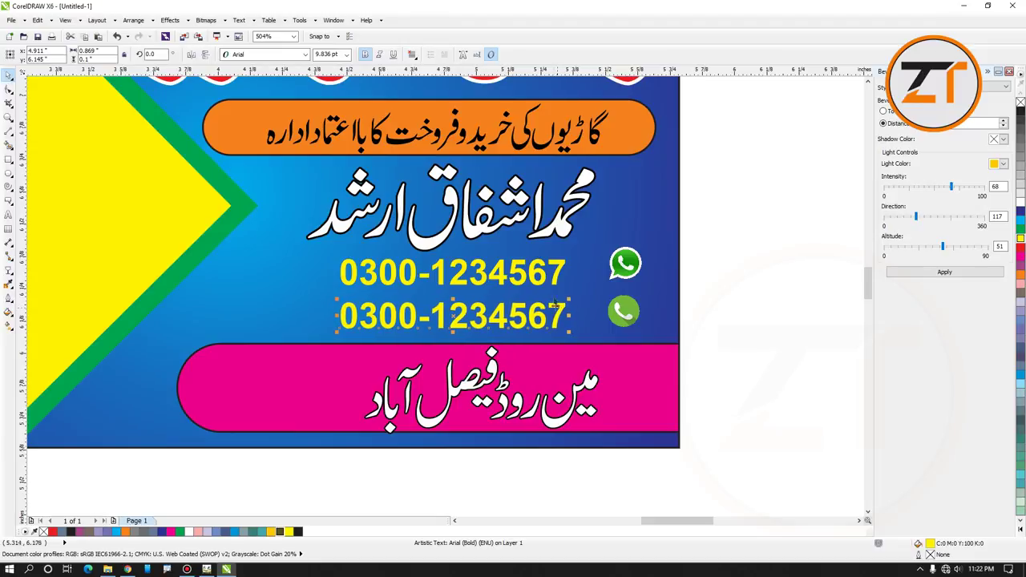
Give the lower phone number a 0.75 pt black outline with rounded corners, placed behind the fill
{"action": "left_click", "coordinate": [8, 299]}
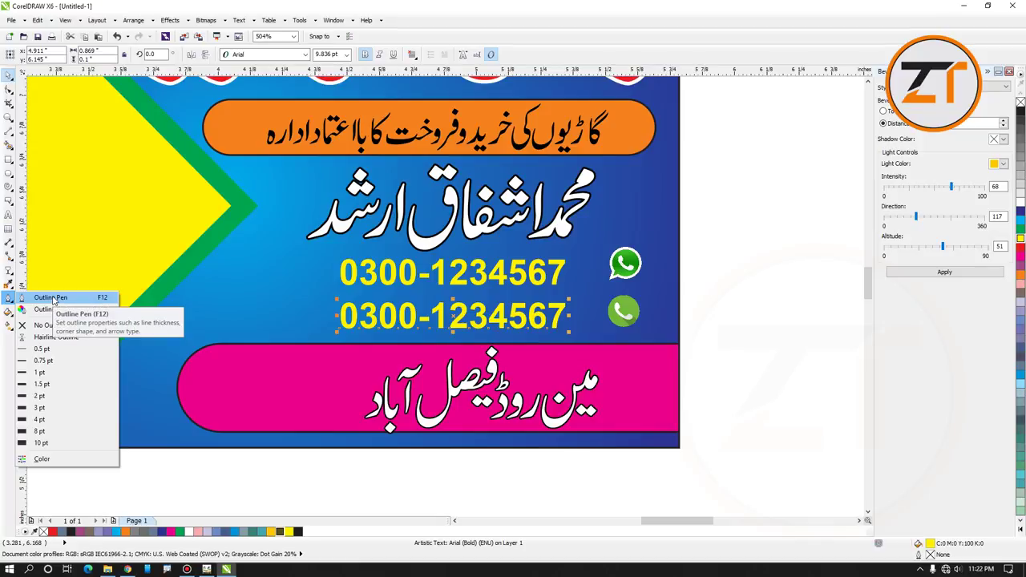
{"action": "left_click", "coordinate": [50, 298]}
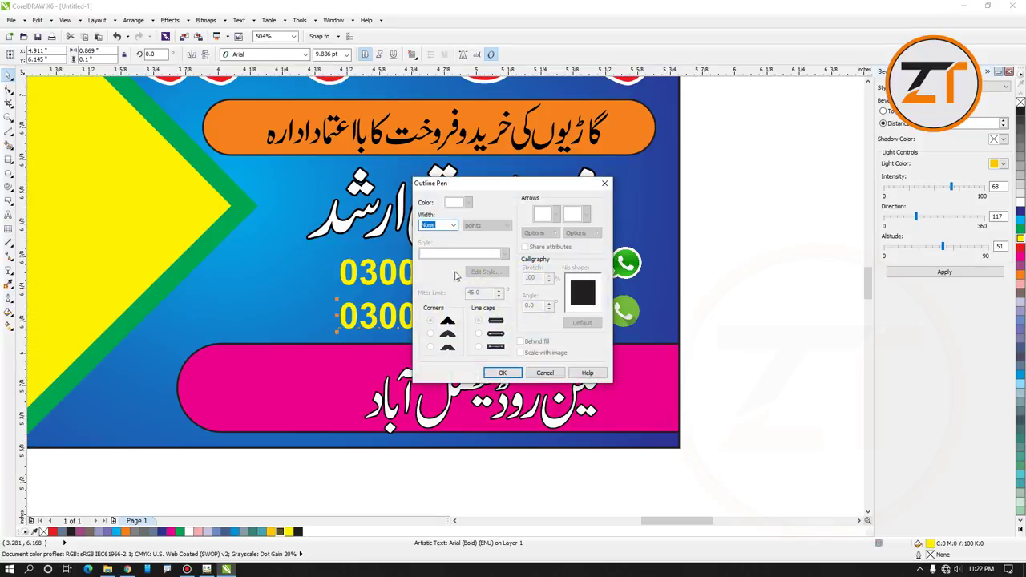
{"action": "left_click", "coordinate": [455, 229]}
{"action": "left_click", "coordinate": [436, 259]}
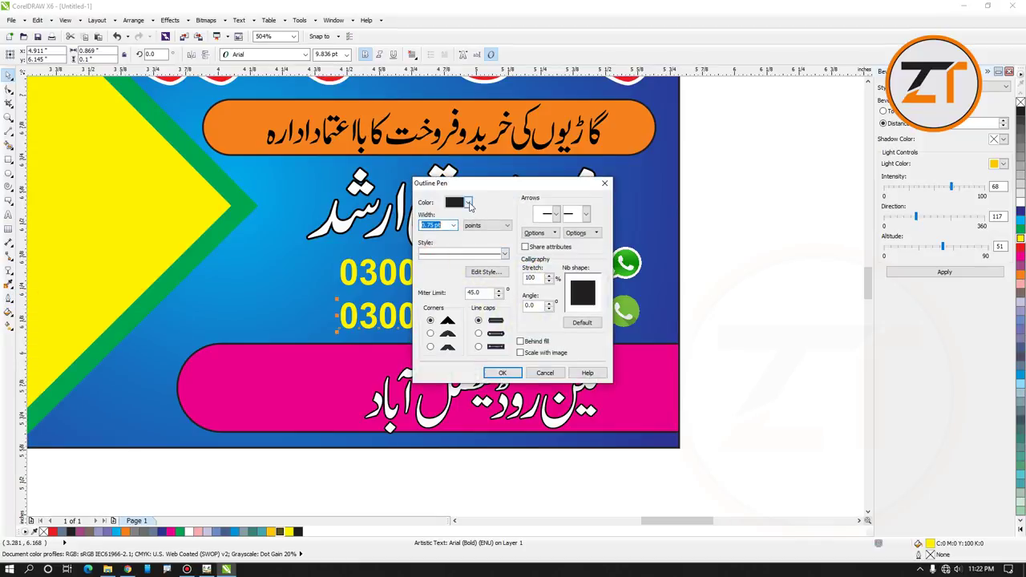
{"action": "left_click", "coordinate": [431, 334]}
{"action": "left_click", "coordinate": [520, 345]}
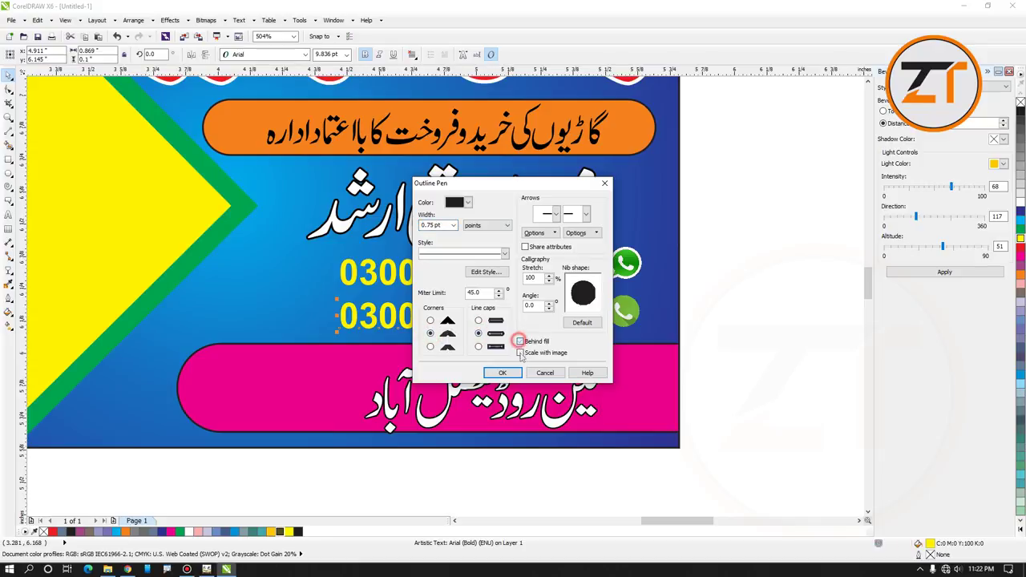
{"action": "left_click", "coordinate": [503, 373]}
Delete the upper phone number that has no outline
{"action": "left_click", "coordinate": [523, 276]}
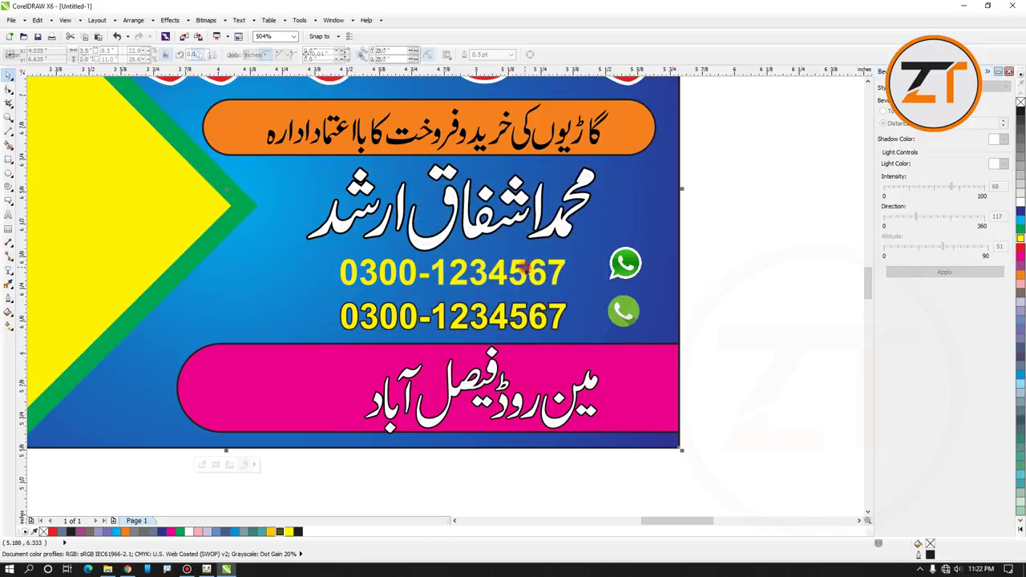
{"action": "key", "text": "Delete"}
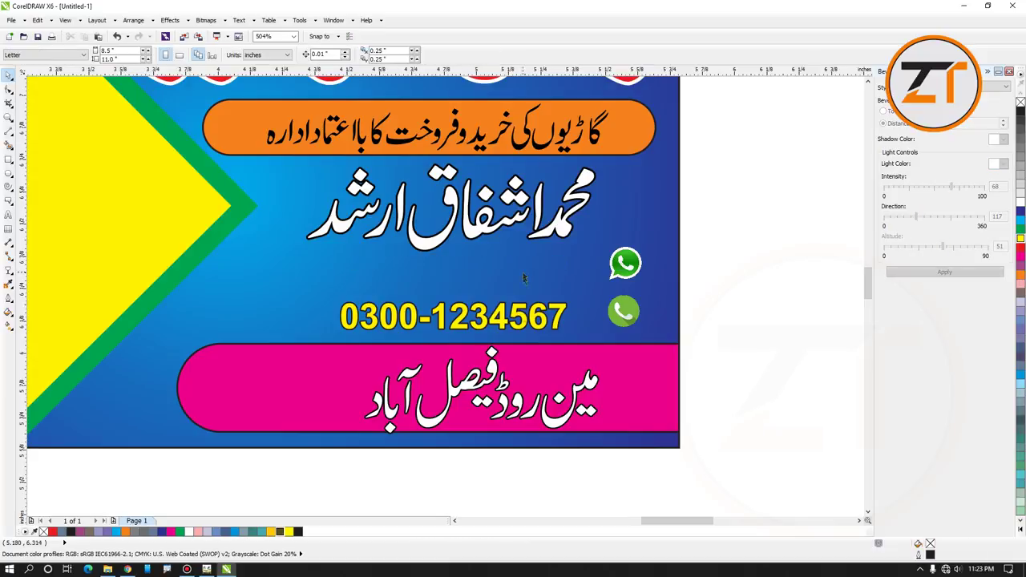
{"action": "left_click", "coordinate": [532, 320]}
{"action": "left_click_drag", "start_coordinate": [532, 321], "coordinate": [533, 276]}
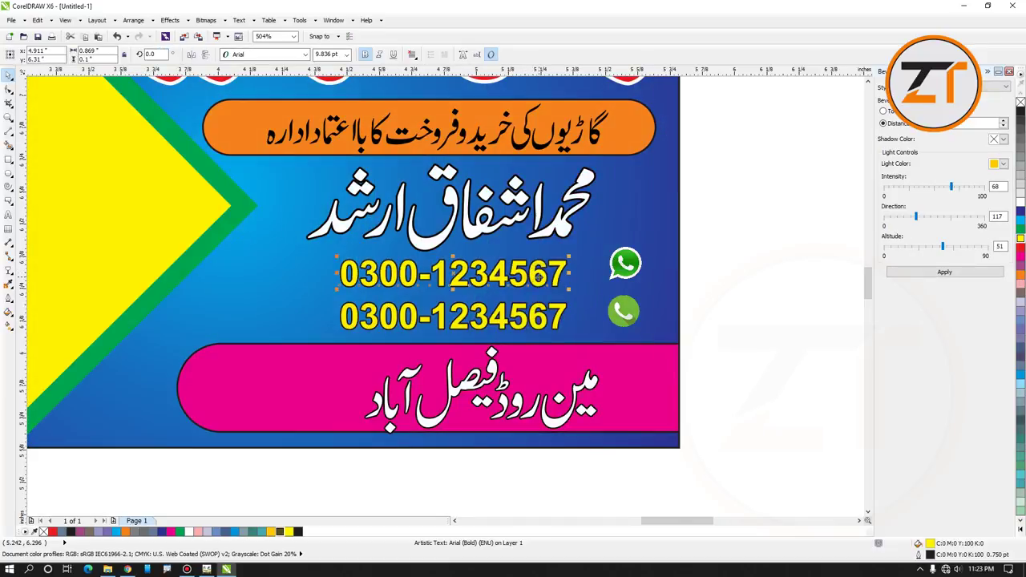
{"action": "key", "text": "Delete"}
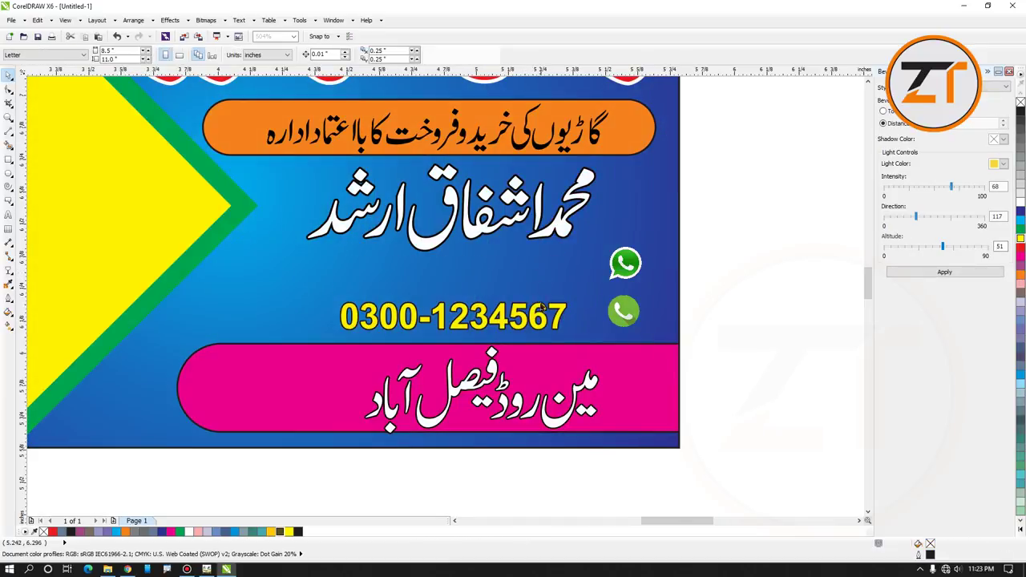
Duplicate the outlined phone number directly above the original and nudge the copy slightly sideways
{"action": "left_click", "coordinate": [535, 316]}
{"action": "left_click_drag", "start_coordinate": [535, 316], "coordinate": [537, 279]}
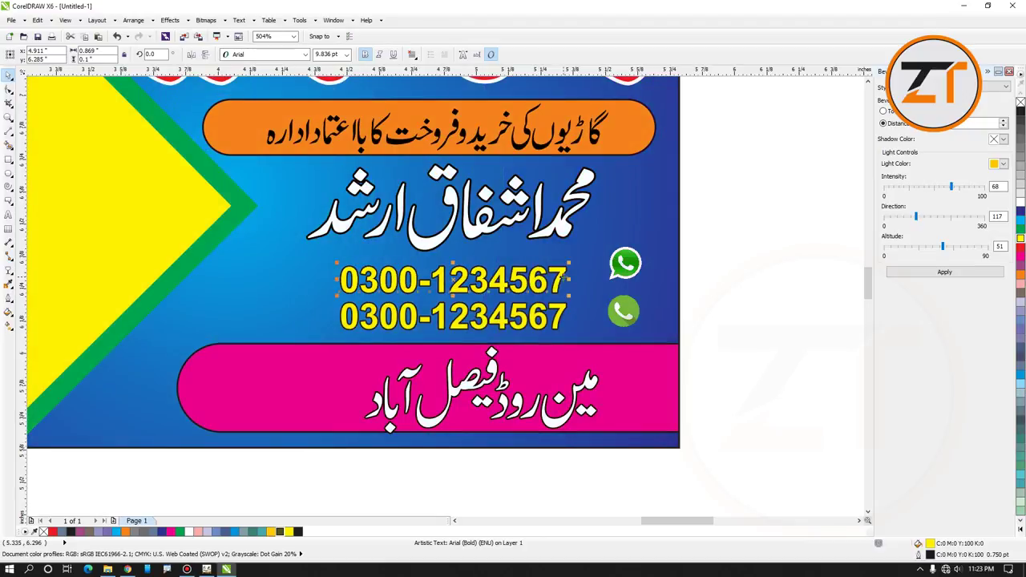
{"action": "left_click_drag", "start_coordinate": [559, 275], "coordinate": [564, 280]}
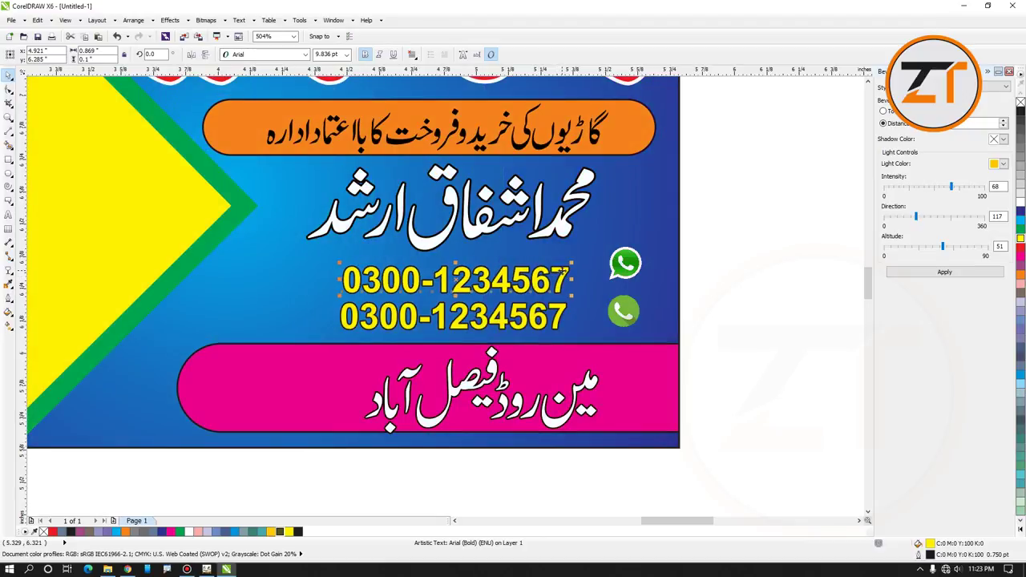
Replace the digits after the hyphen in the upper phone number with those of the second contact number
{"action": "double_click", "coordinate": [563, 277]}
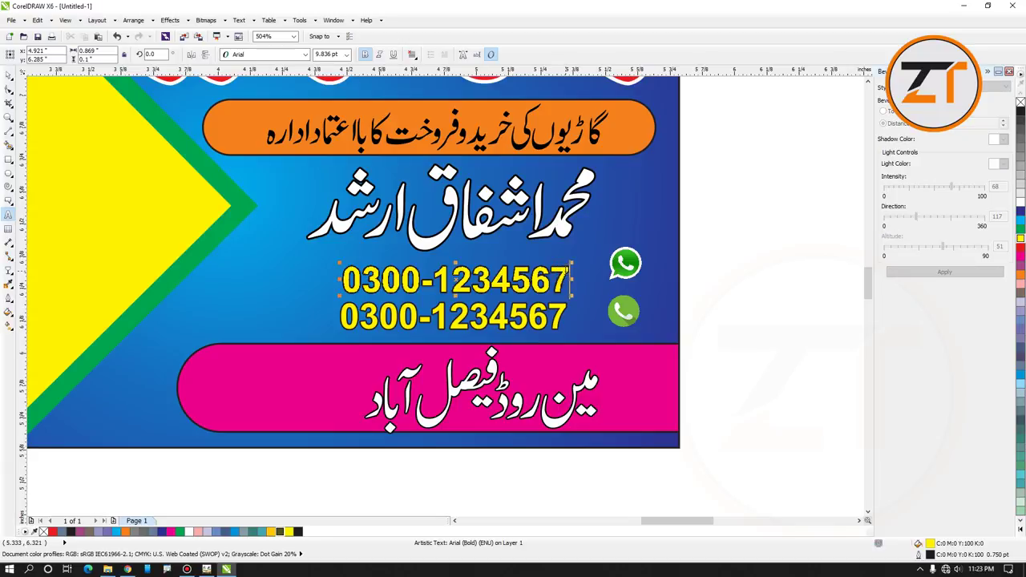
{"action": "key", "text": "BackSpace"}
{"action": "key", "text": "BackSpace"}
{"action": "key", "text": "BackSpace"}
{"action": "key", "text": "BackSpace"}
{"action": "key", "text": "BackSpace"}
{"action": "key", "text": "BackSpace"}
{"action": "key", "text": "BackSpace"}
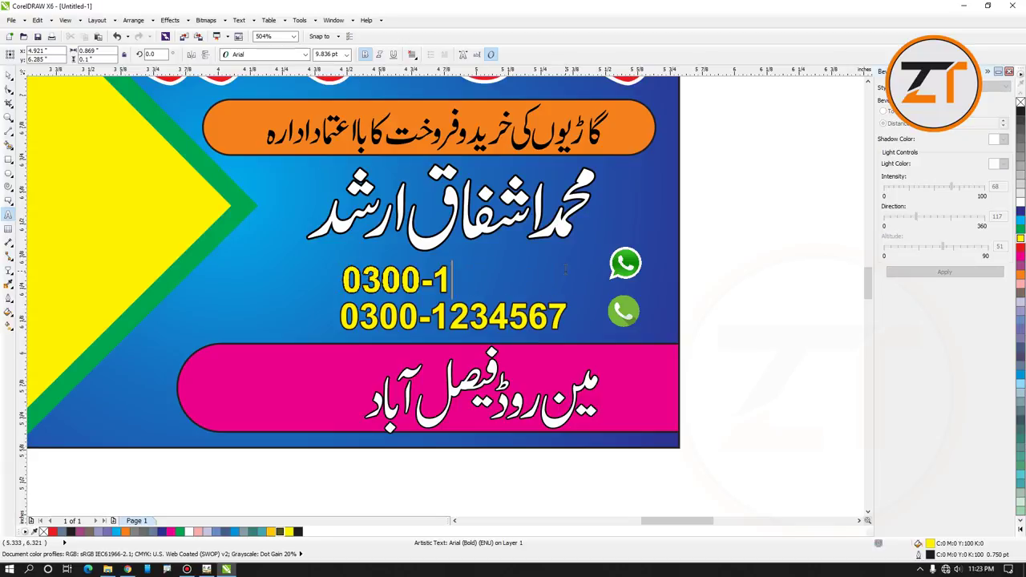
{"action": "type", "text": "765"}
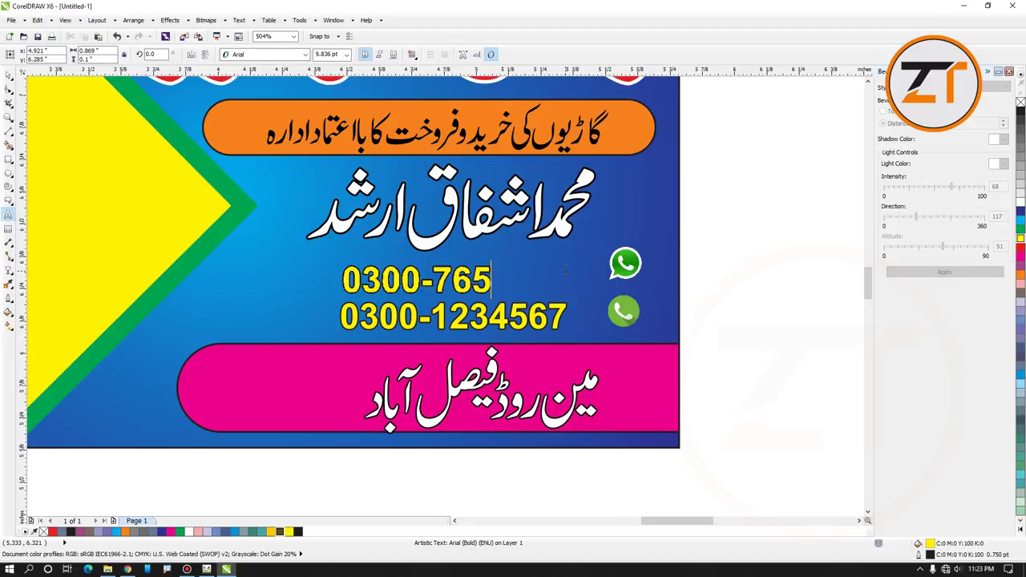
{"action": "type", "text": "4321"}
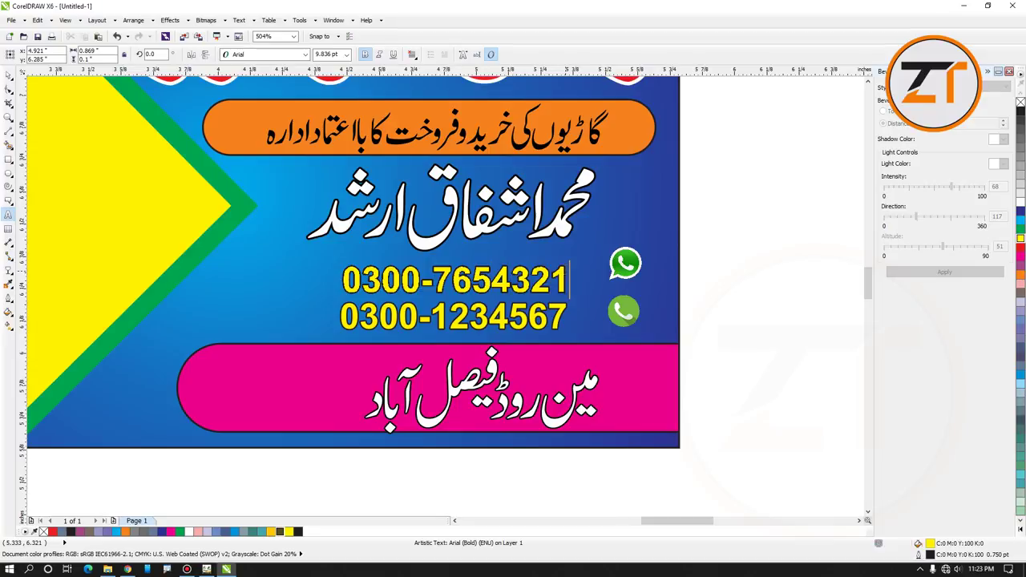
{"action": "left_click", "coordinate": [11, 76]}
Move the WhatsApp icon beside the upper number, lower the bottom number slightly and set the phone icon beside it
{"action": "left_click", "coordinate": [716, 266]}
{"action": "left_click", "coordinate": [626, 262]}
{"action": "left_click_drag", "start_coordinate": [626, 261], "coordinate": [607, 268]}
{"action": "left_click_drag", "start_coordinate": [562, 317], "coordinate": [561, 324]}
{"action": "mouse_move", "coordinate": [625, 311]}
{"action": "left_mouse_down"}
{"action": "mouse_move", "coordinate": [604, 321]}
{"action": "mouse_move", "coordinate": [622, 320]}
{"action": "left_mouse_up"}
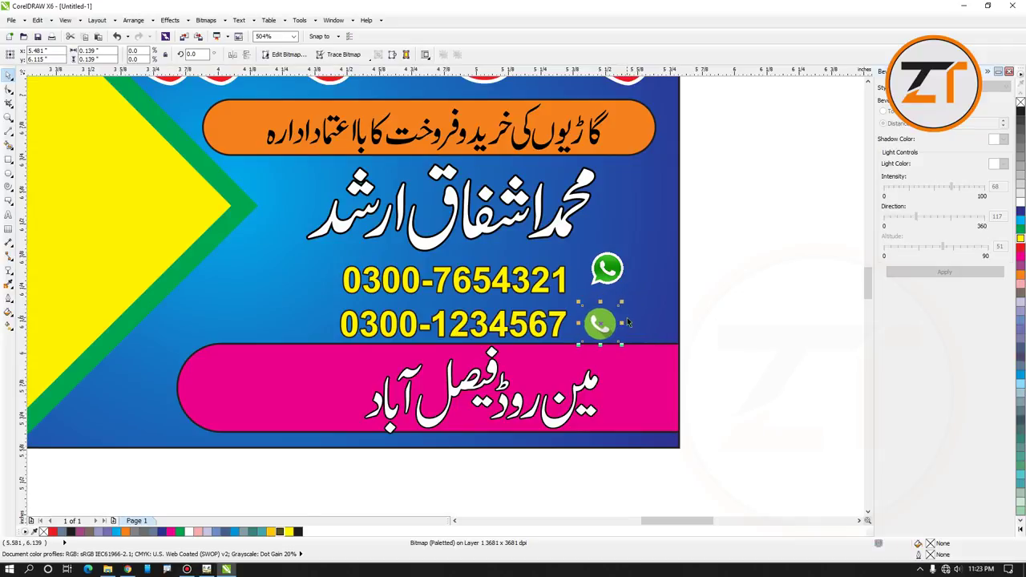
{"action": "left_click", "coordinate": [808, 324]}
Import the altis-1-6, cpo-cars and Honda-Civic-PNG-HD car images from File Explorer into the card document
{"action": "left_click_drag", "start_coordinate": [704, 520], "coordinate": [698, 520]}
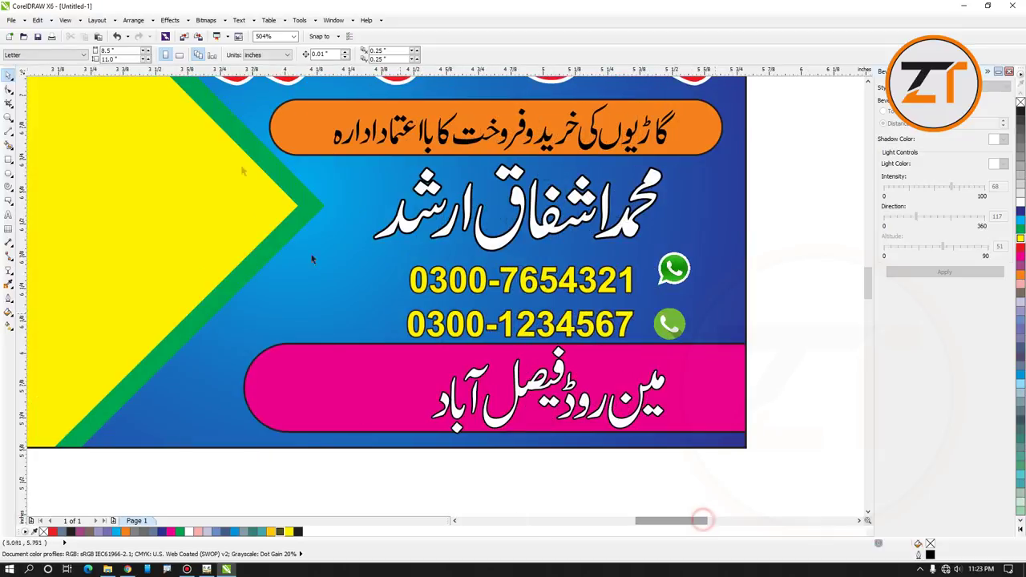
{"action": "left_click", "coordinate": [8, 116]}
{"action": "left_click", "coordinate": [77, 54]}
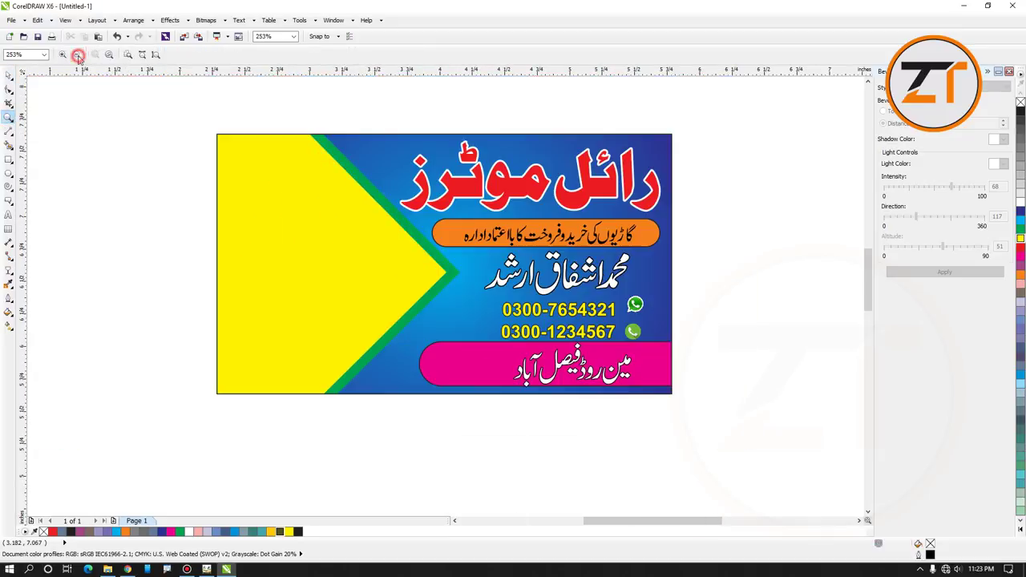
{"action": "left_click", "coordinate": [8, 76]}
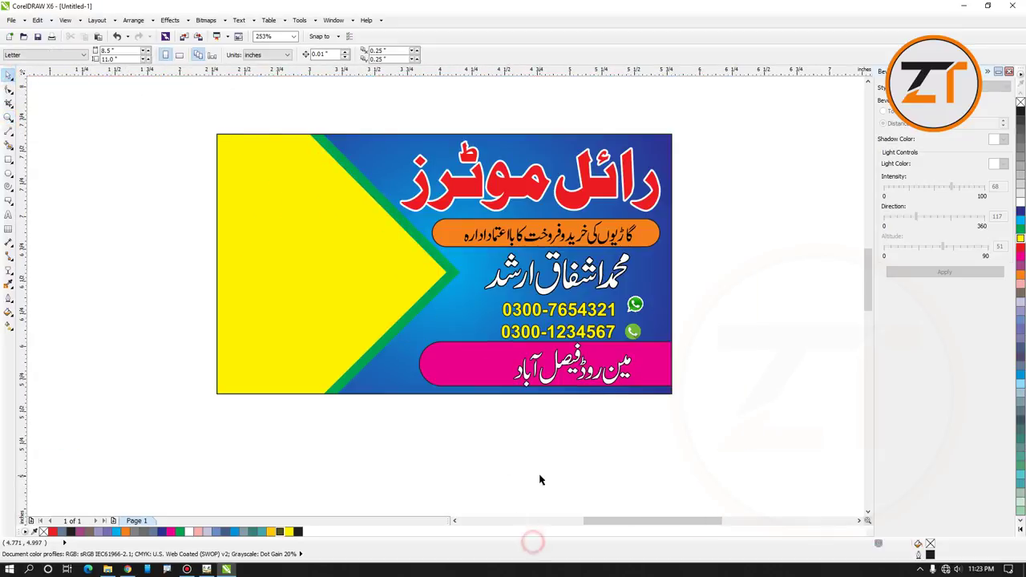
{"action": "left_click", "coordinate": [107, 569]}
{"action": "left_click", "coordinate": [153, 176]}
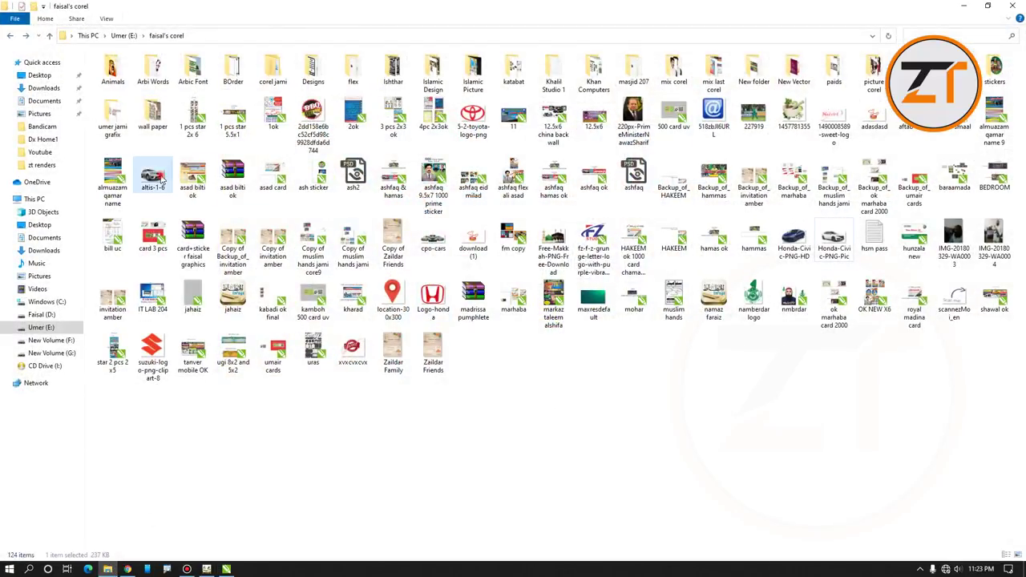
{"action": "left_click", "coordinate": [433, 239], "text": "ctrl"}
{"action": "left_click", "coordinate": [798, 241], "text": "ctrl"}
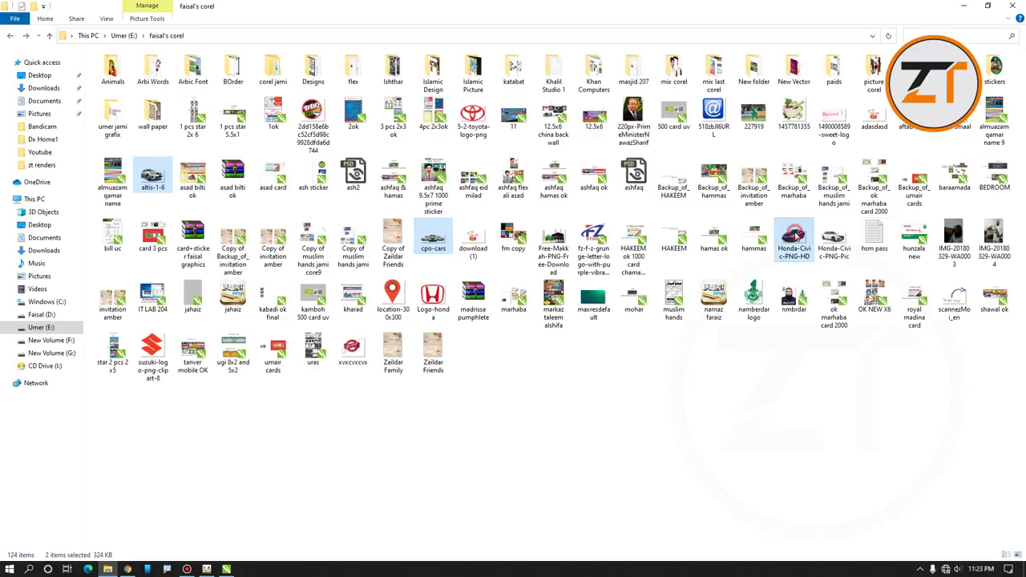
{"action": "left_click_drag", "start_coordinate": [799, 245], "coordinate": [238, 486]}
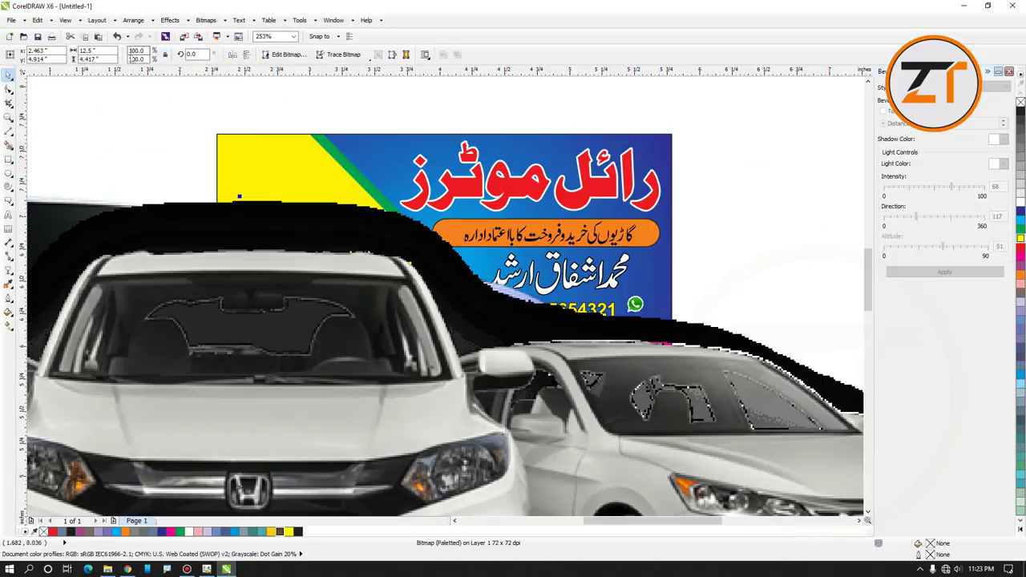
Shrink the imported cpo-cars image to a small size and scale the altis-1-6 image to 5%
{"action": "left_click", "coordinate": [143, 50]}
{"action": "key", "text": "Return"}
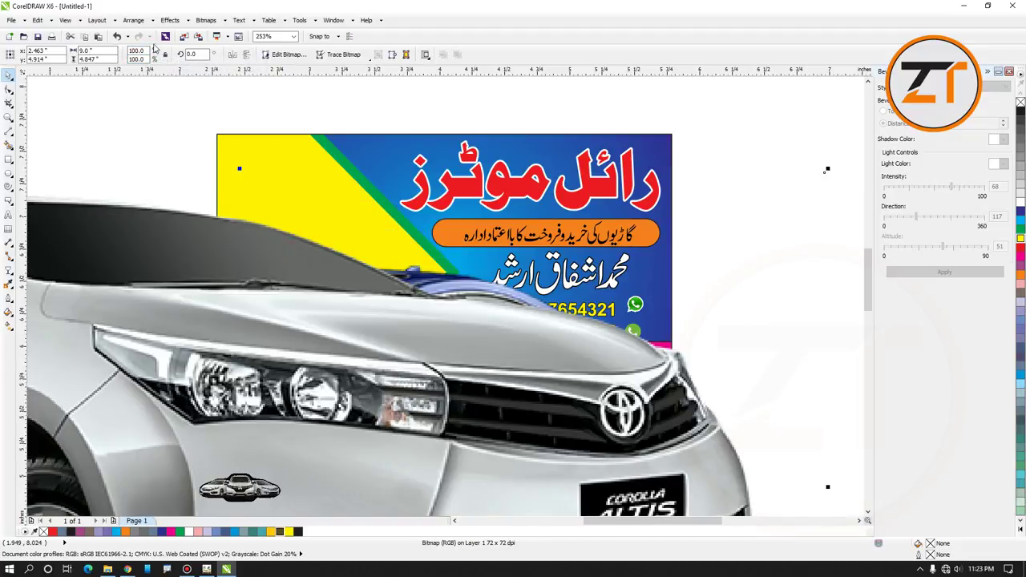
{"action": "left_click", "coordinate": [142, 51]}
{"action": "type", "text": "5"}
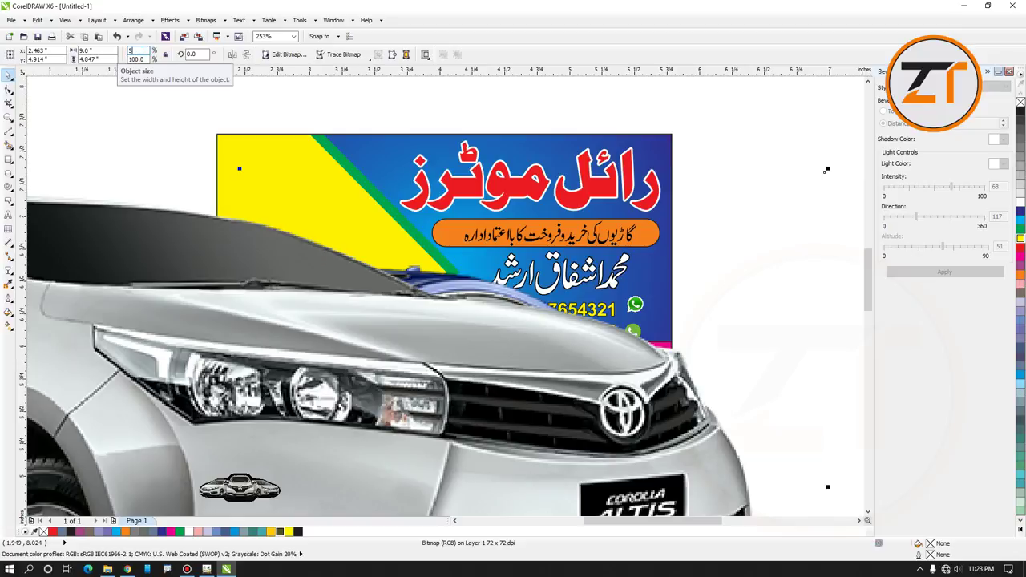
{"action": "key", "text": "Return"}
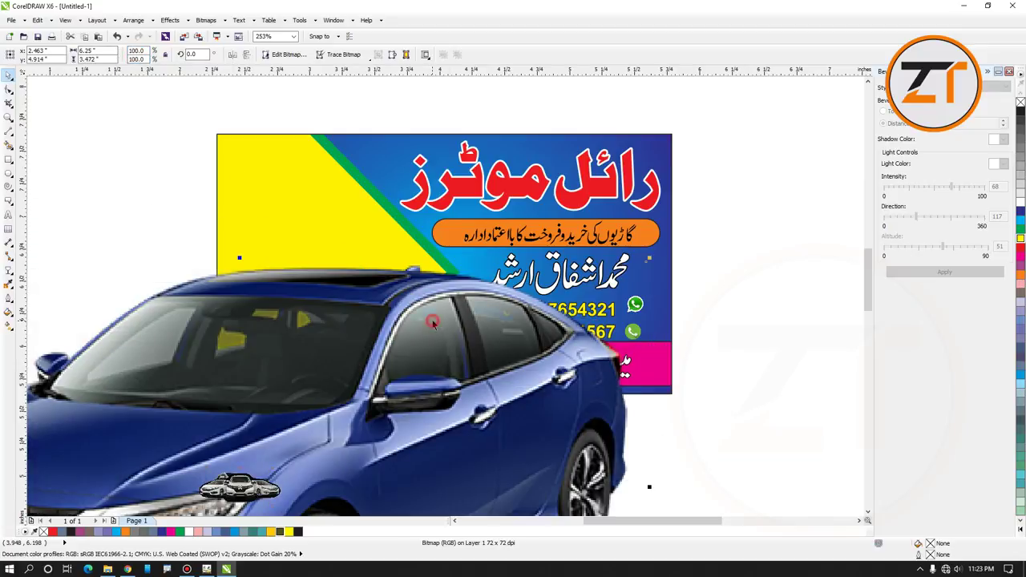
Shrink the Honda Civic image and set all three car images in the empty space beside the card's left edge
{"action": "left_click", "coordinate": [10, 117]}
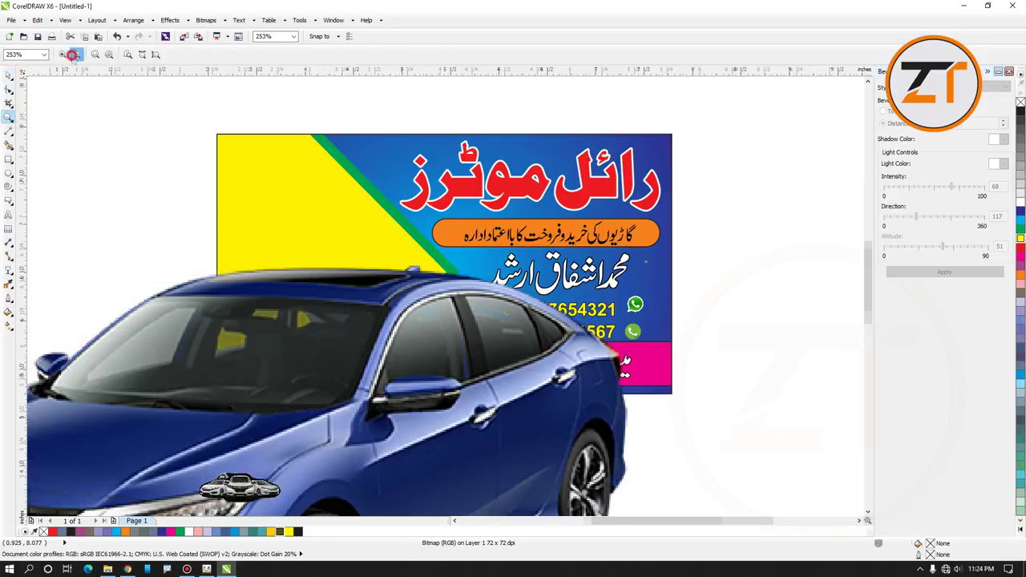
{"action": "left_click", "coordinate": [76, 54]}
{"action": "left_click", "coordinate": [8, 73]}
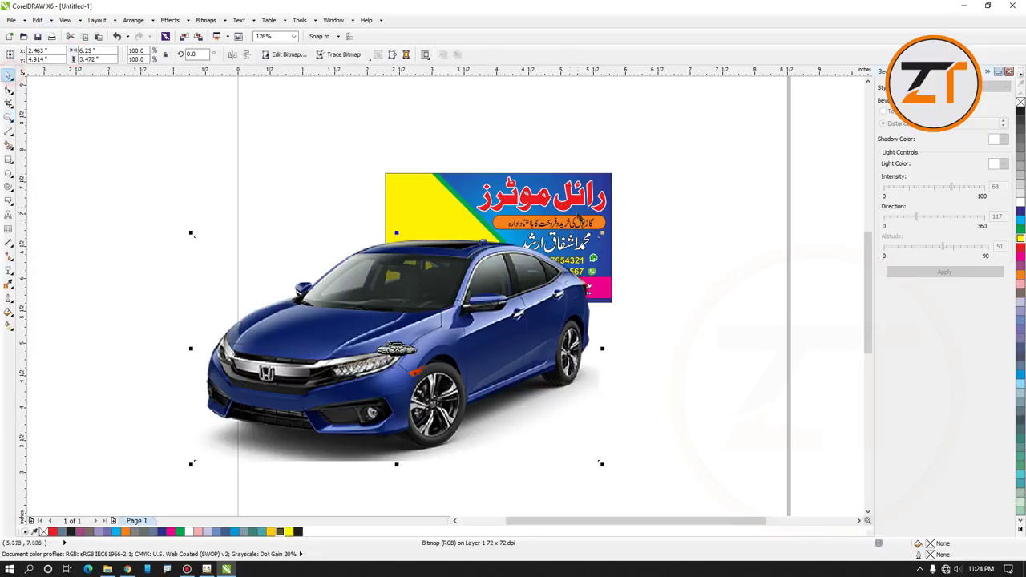
{"action": "left_click_drag", "start_coordinate": [602, 234], "coordinate": [349, 200]}
{"action": "left_click", "coordinate": [403, 362]}
{"action": "left_click_drag", "start_coordinate": [399, 350], "coordinate": [359, 286]}
{"action": "left_click", "coordinate": [8, 117]}
{"action": "left_click_drag", "start_coordinate": [245, 153], "coordinate": [674, 355]}
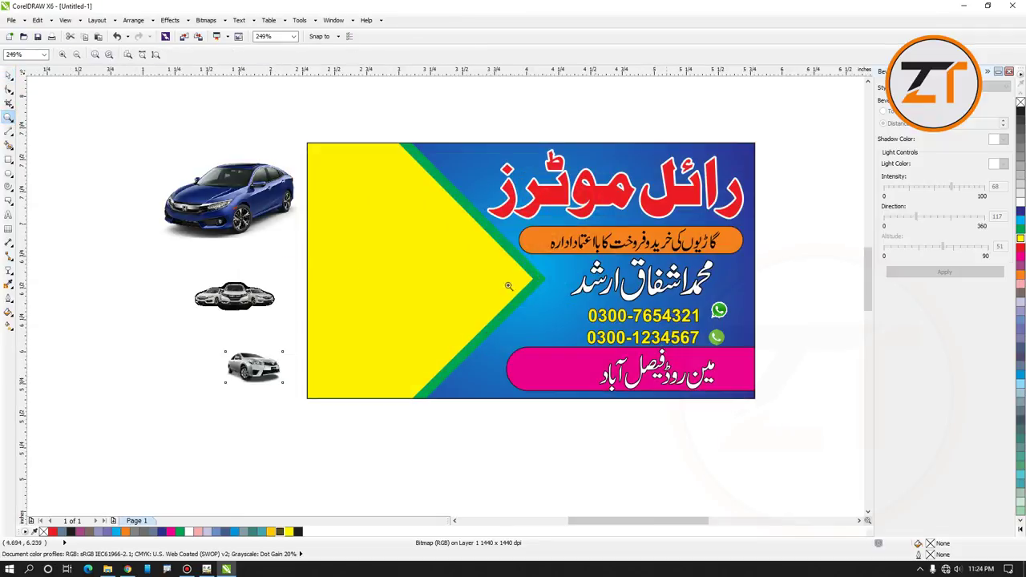
Place the blue Civic, about 1.18 inches wide, low in the yellow area and the silver altis, about 1.47 inches wide, above it
{"action": "left_click", "coordinate": [8, 76]}
{"action": "left_click_drag", "start_coordinate": [239, 197], "coordinate": [374, 201]}
{"action": "left_click_drag", "start_coordinate": [445, 242], "coordinate": [454, 258]}
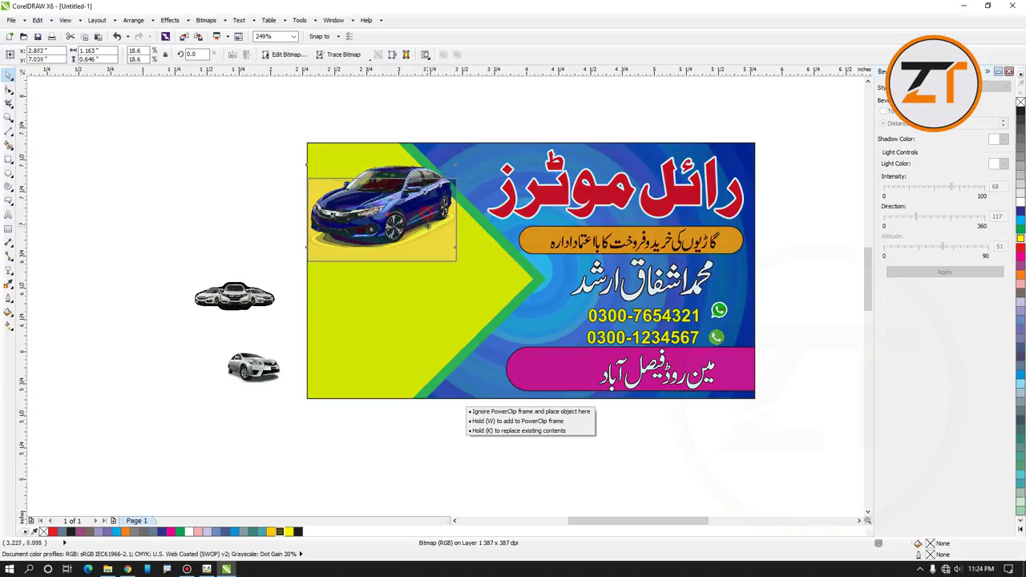
{"action": "left_click_drag", "start_coordinate": [453, 171], "coordinate": [465, 297]}
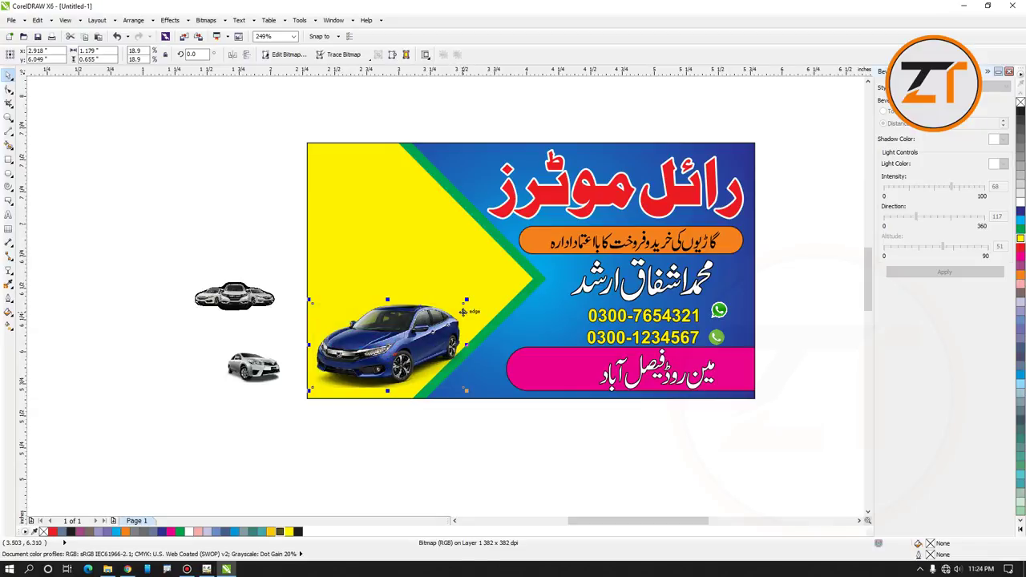
{"action": "left_click_drag", "start_coordinate": [253, 367], "coordinate": [502, 305]}
Try the three-car cpo-cars image at the top of the yellow area and delete it
{"action": "left_click", "coordinate": [272, 286]}
{"action": "left_click_drag", "start_coordinate": [234, 297], "coordinate": [358, 168]}
{"action": "mouse_move", "coordinate": [399, 195]}
{"action": "left_mouse_down"}
{"action": "mouse_move", "coordinate": [390, 182]}
{"action": "mouse_move", "coordinate": [410, 190]}
{"action": "left_mouse_up"}
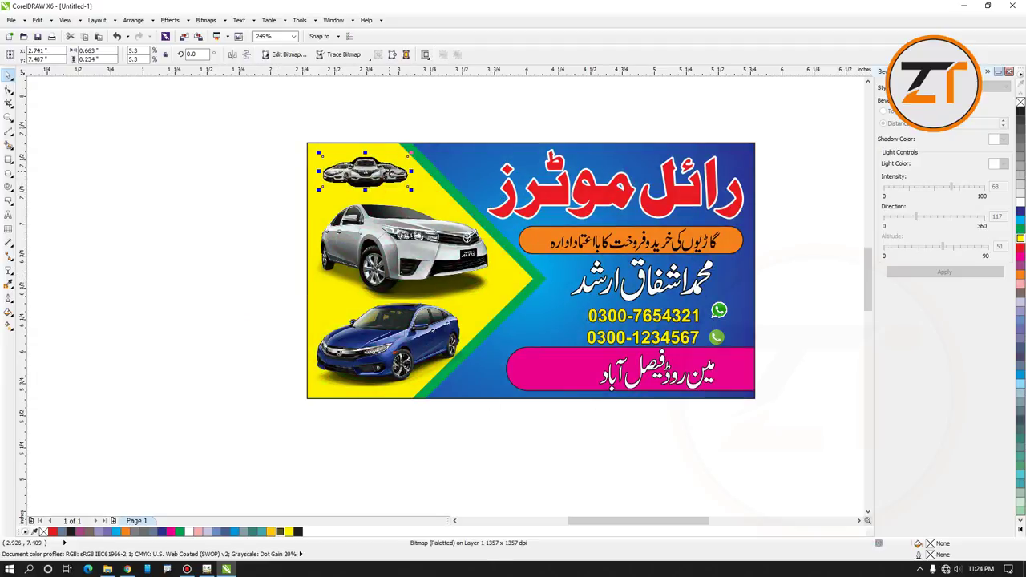
{"action": "key", "text": "Delete"}
Add the artistic text RM in the empty space beside the card
{"action": "left_click", "coordinate": [389, 224]}
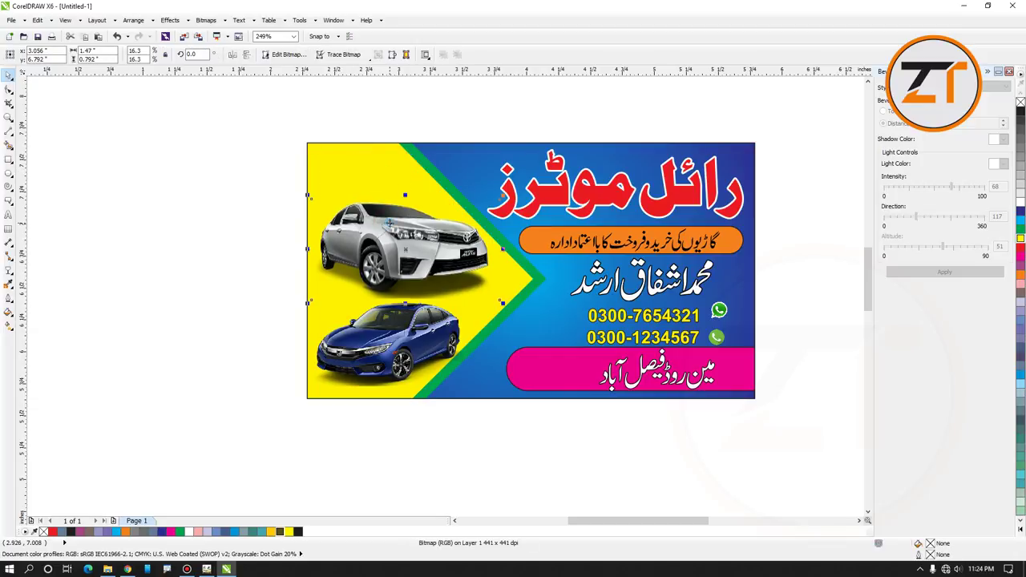
{"action": "left_click", "coordinate": [195, 217]}
{"action": "left_click", "coordinate": [8, 215]}
{"action": "left_click", "coordinate": [176, 222]}
{"action": "type", "text": "R"}
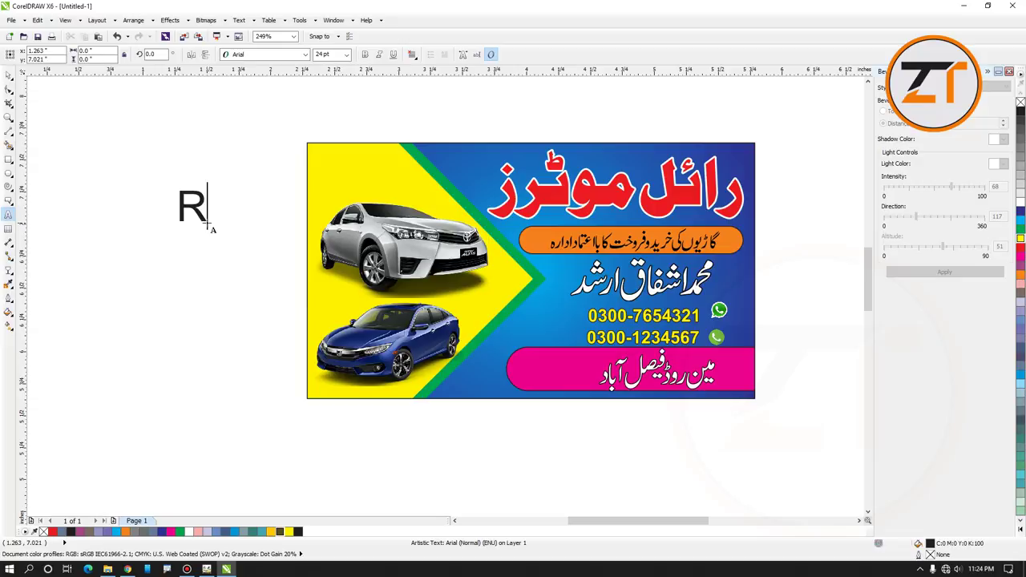
{"action": "type", "text": "M"}
{"action": "key", "text": "Escape"}
{"action": "left_click", "coordinate": [8, 74]}
{"action": "left_click", "coordinate": [238, 199]}
{"action": "left_click", "coordinate": [235, 200]}
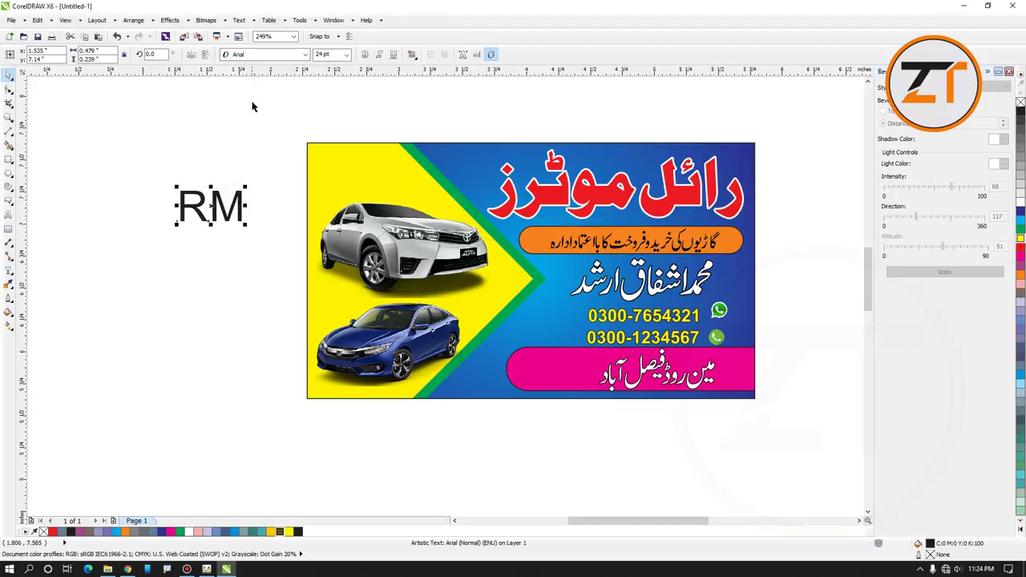
Set the RM text in Artistamp Medium, fill it green and place it at about 33.7 pt above the cars in the yellow area
{"action": "left_click", "coordinate": [305, 54]}
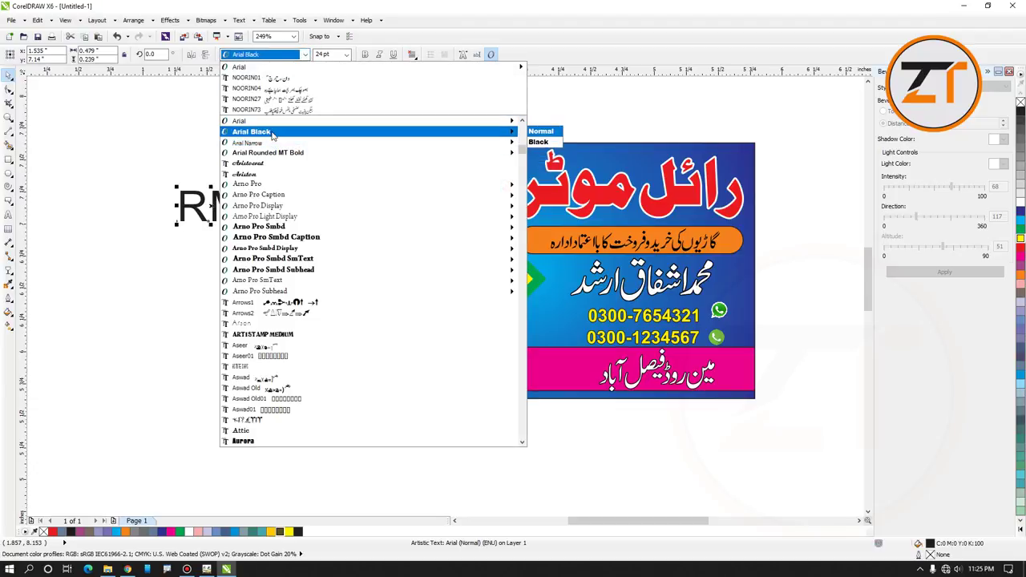
{"action": "mouse_move", "coordinate": [263, 137]}
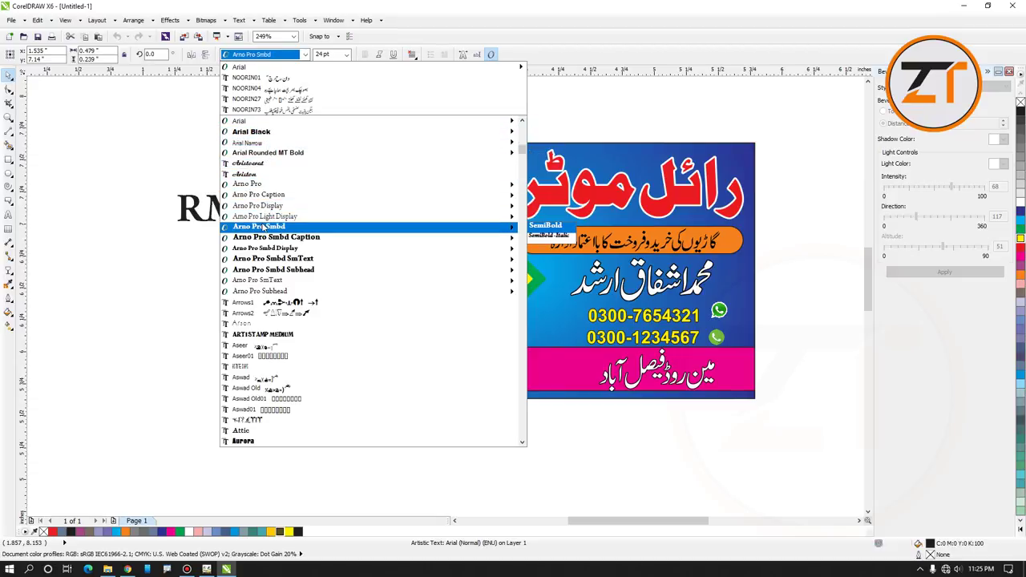
{"action": "left_click", "coordinate": [264, 334]}
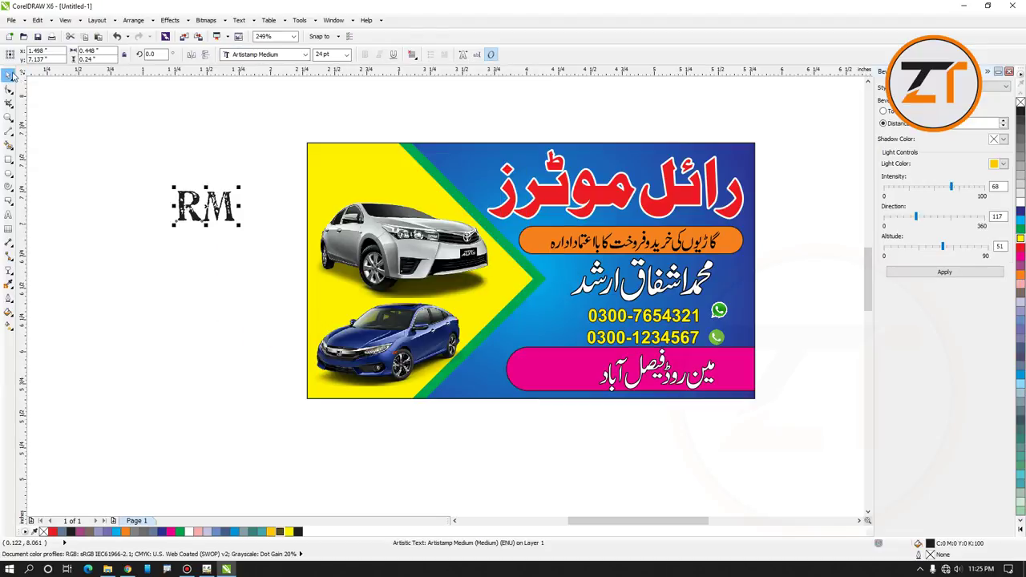
{"action": "left_click", "coordinate": [1021, 230]}
{"action": "left_click_drag", "start_coordinate": [231, 207], "coordinate": [409, 196]}
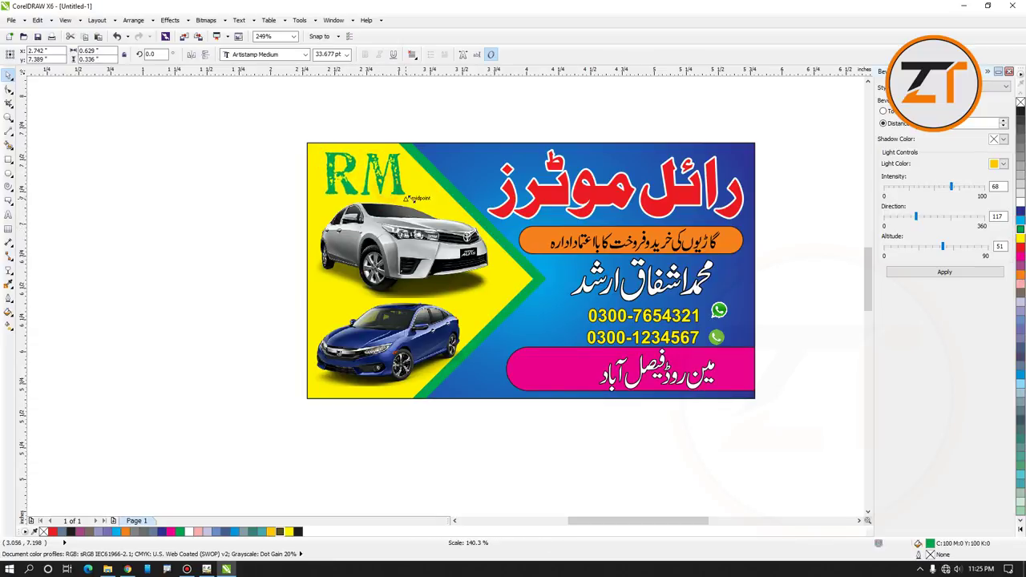
{"action": "left_click", "coordinate": [394, 105]}
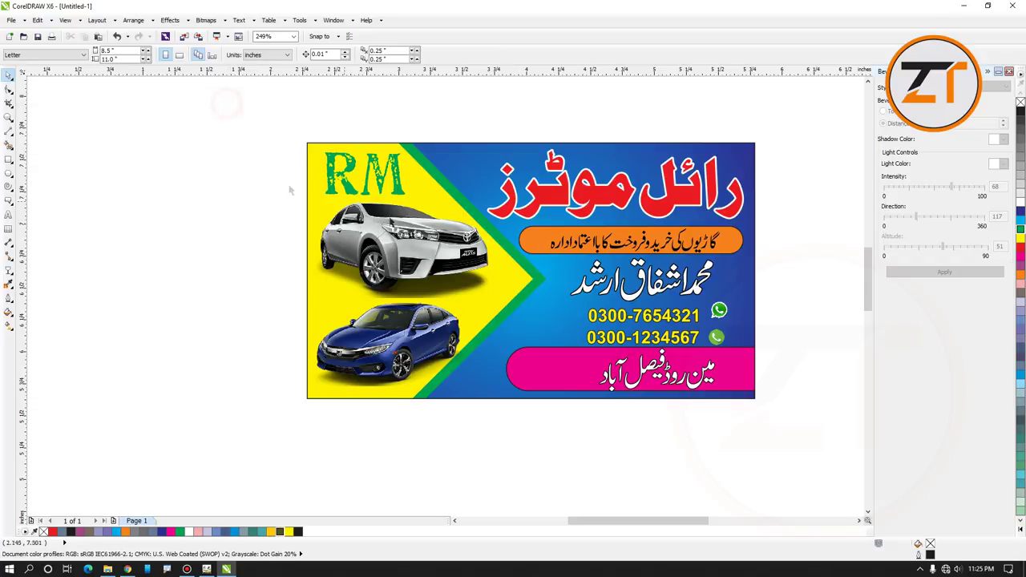
Place the silver and blue car images together inside the card frame with PowerClip
{"action": "left_click", "coordinate": [413, 224]}
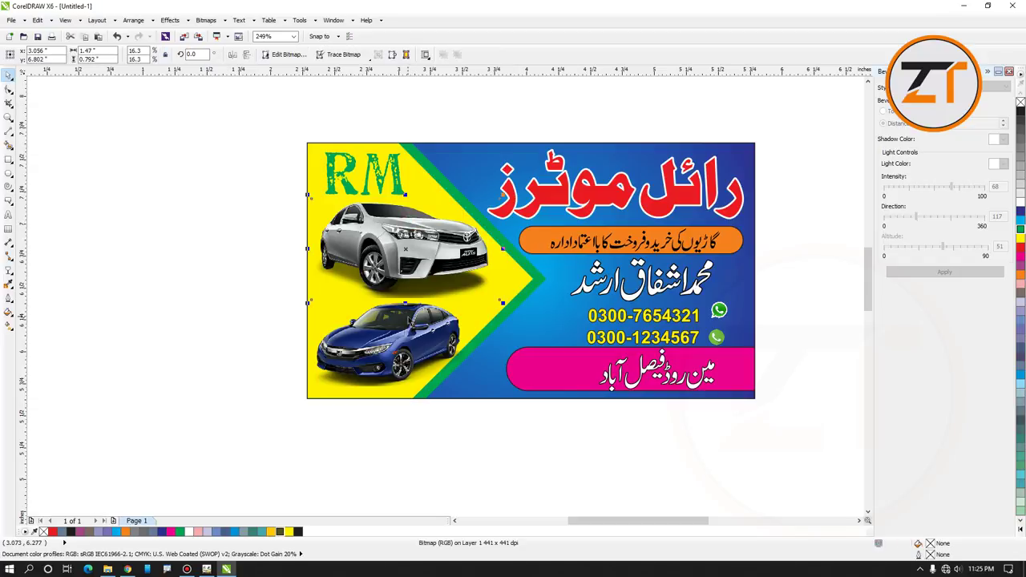
{"action": "left_click", "coordinate": [319, 394]}
{"action": "left_click", "coordinate": [224, 367]}
{"action": "left_click", "coordinate": [399, 244]}
{"action": "left_click", "coordinate": [396, 343], "text": "shift"}
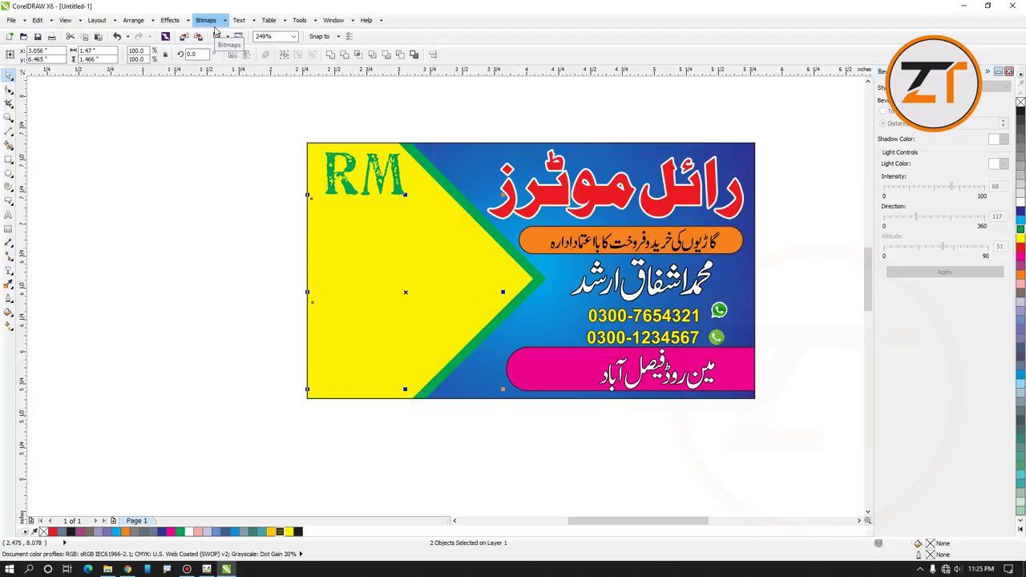
{"action": "left_click", "coordinate": [170, 20]}
{"action": "mouse_move", "coordinate": [207, 175]}
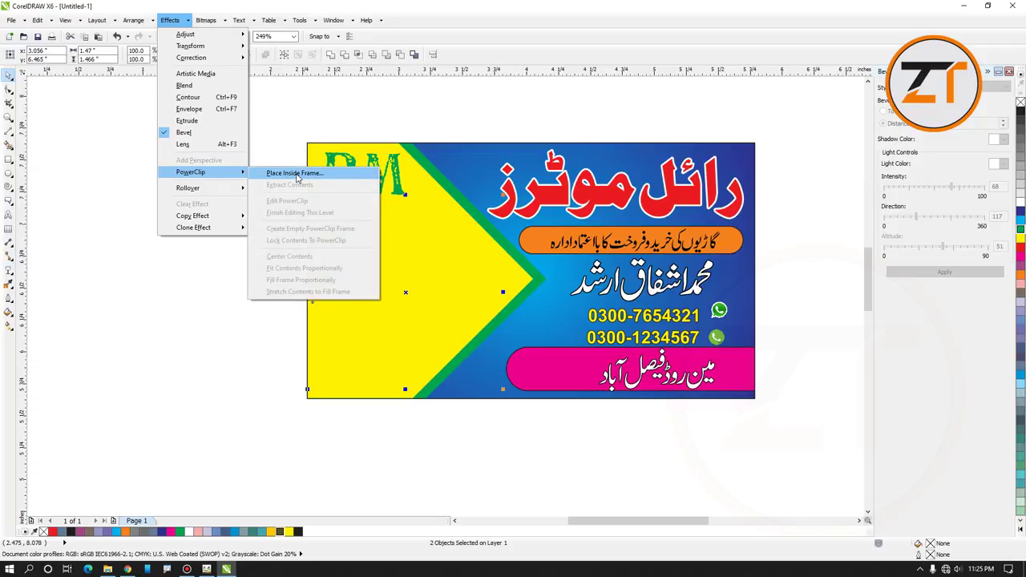
{"action": "left_click", "coordinate": [295, 173]}
{"action": "left_click", "coordinate": [356, 231]}
{"action": "left_click", "coordinate": [175, 218]}
{"action": "left_click", "coordinate": [374, 240]}
{"action": "left_click", "coordinate": [417, 115]}
{"action": "left_click", "coordinate": [181, 97]}
{"action": "left_click_drag", "start_coordinate": [206, 113], "coordinate": [808, 428]}
Place the WhatsApp and phone icons together inside the card's blue background with PowerClip
{"action": "left_click", "coordinate": [776, 304]}
{"action": "left_click", "coordinate": [727, 310]}
{"action": "left_click", "coordinate": [823, 313]}
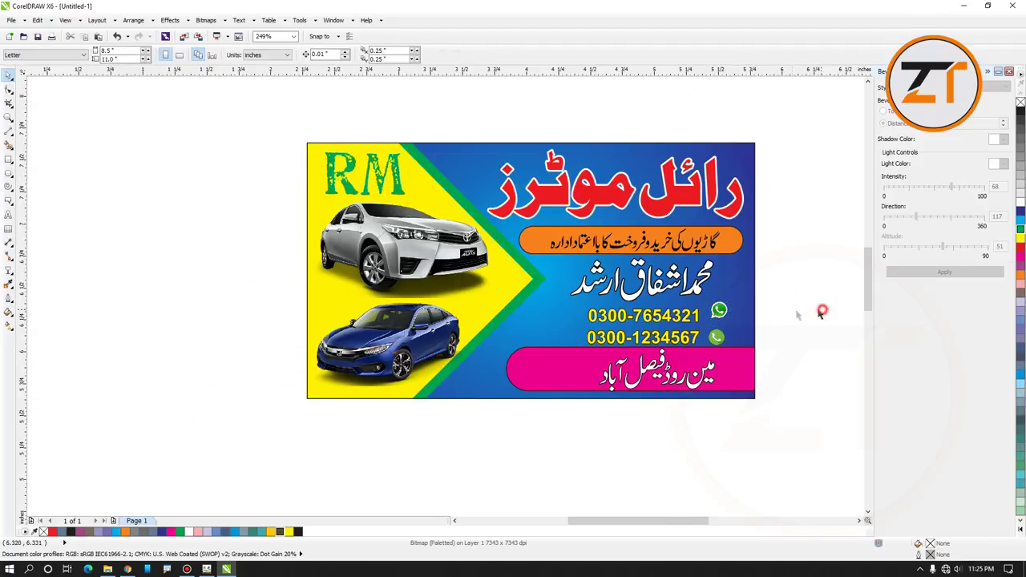
{"action": "left_click", "coordinate": [717, 309]}
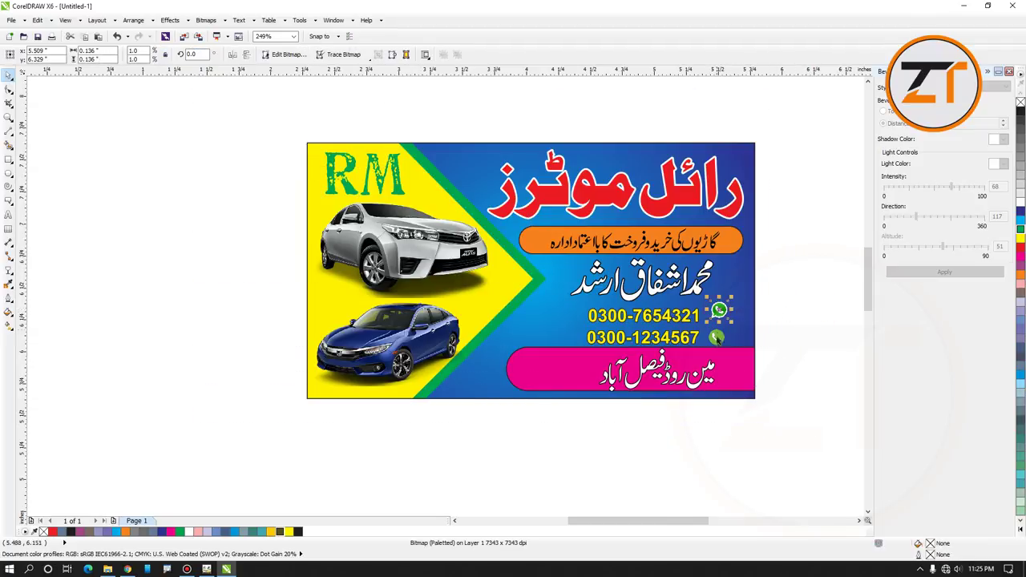
{"action": "left_click", "coordinate": [719, 309], "text": "shift"}
{"action": "left_click_drag", "start_coordinate": [719, 309], "coordinate": [704, 317]}
{"action": "left_click", "coordinate": [170, 20]}
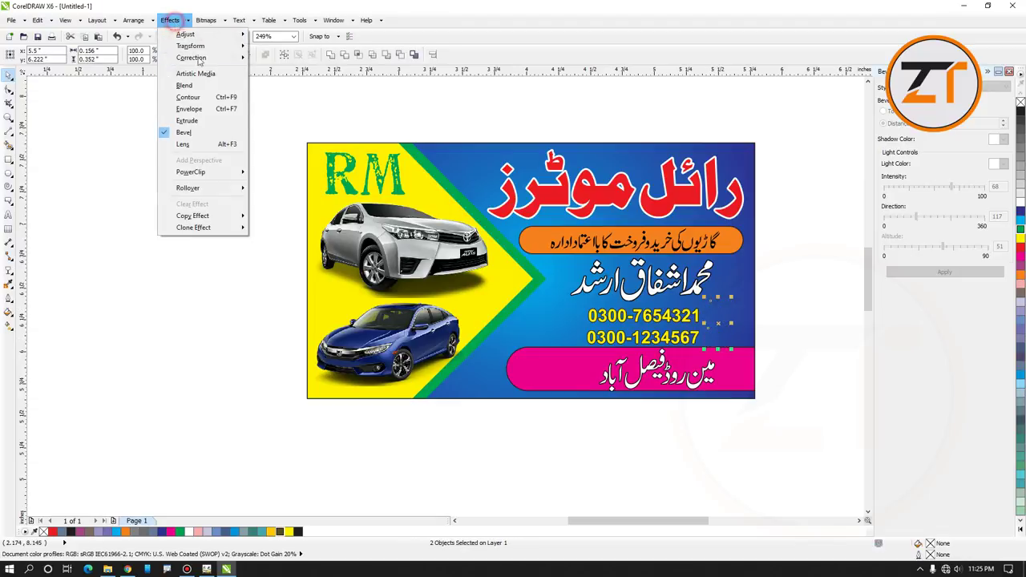
{"action": "mouse_move", "coordinate": [240, 172]}
{"action": "left_click", "coordinate": [295, 173]}
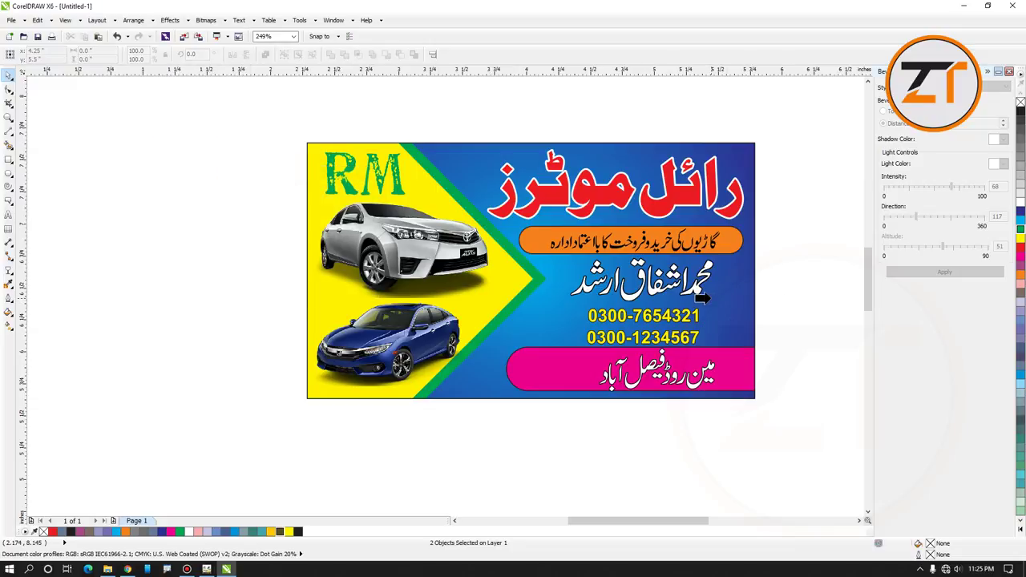
{"action": "left_click", "coordinate": [706, 299]}
{"action": "left_click", "coordinate": [799, 287]}
{"action": "left_click", "coordinate": [801, 416]}
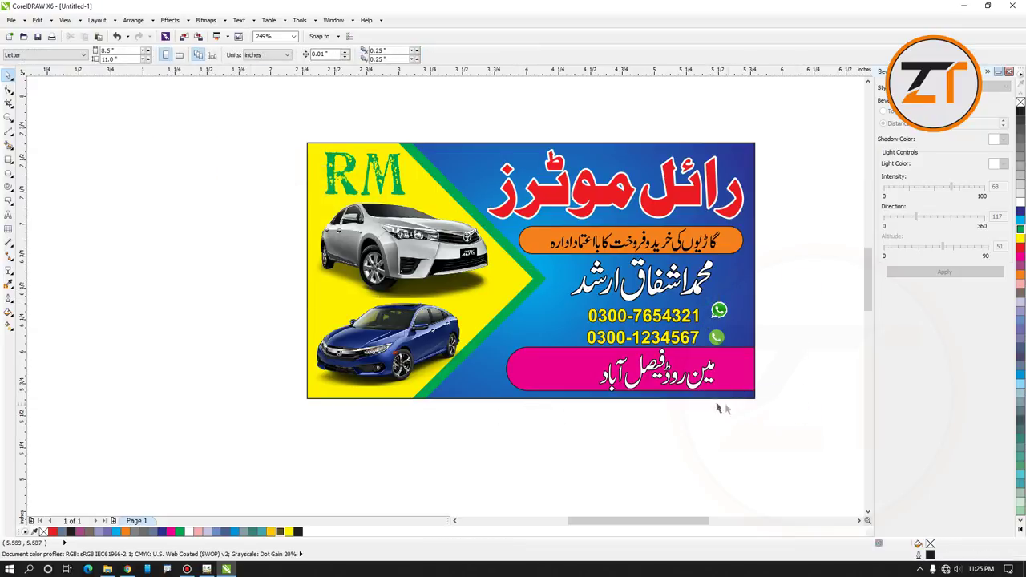
Scale the address text down slightly within the magenta bar, moving its right end away from the card edge
{"action": "left_click", "coordinate": [688, 383]}
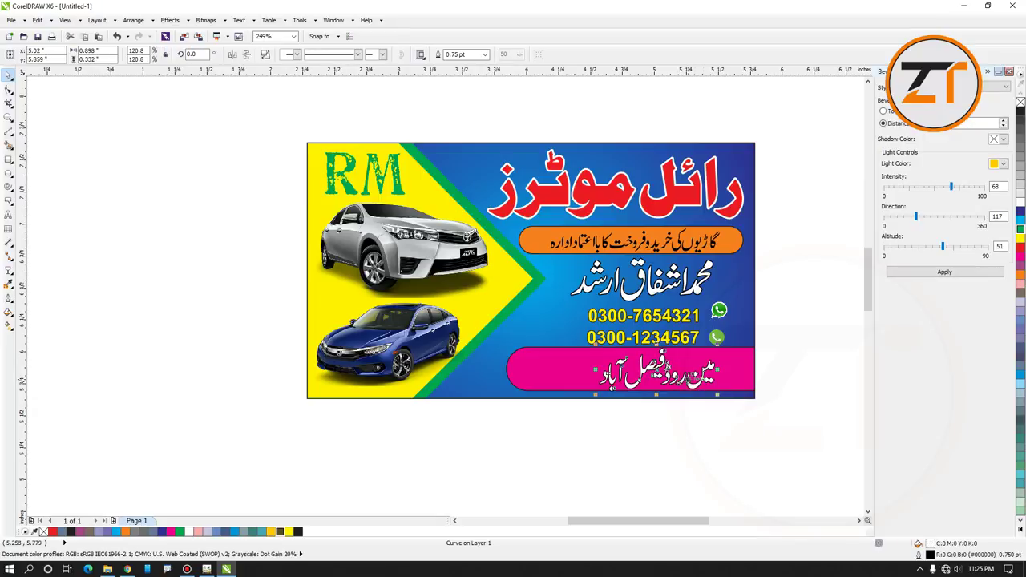
{"action": "left_click_drag", "start_coordinate": [718, 345], "coordinate": [715, 346]}
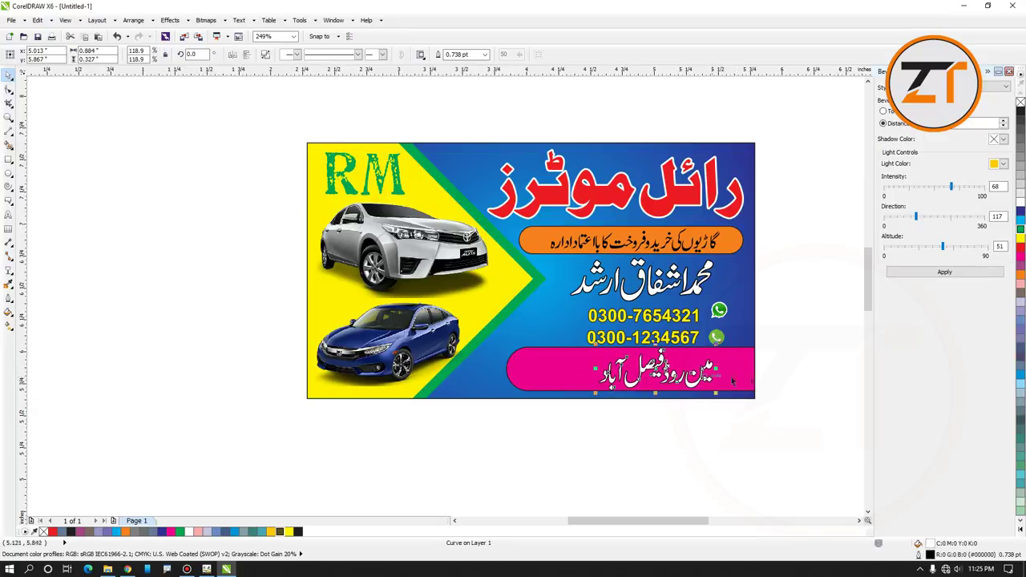
{"action": "left_click_drag", "start_coordinate": [715, 346], "coordinate": [710, 345]}
{"action": "left_click", "coordinate": [784, 360]}
{"action": "left_click", "coordinate": [702, 368]}
{"action": "left_click", "coordinate": [781, 349]}
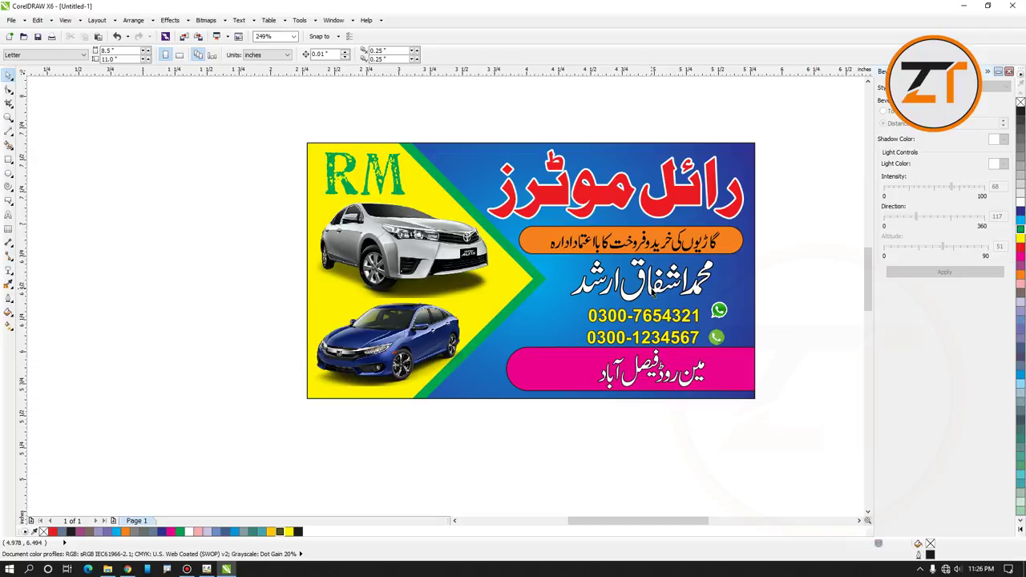
Convert the RM text and both phone numbers to curves
{"action": "left_click", "coordinate": [654, 294]}
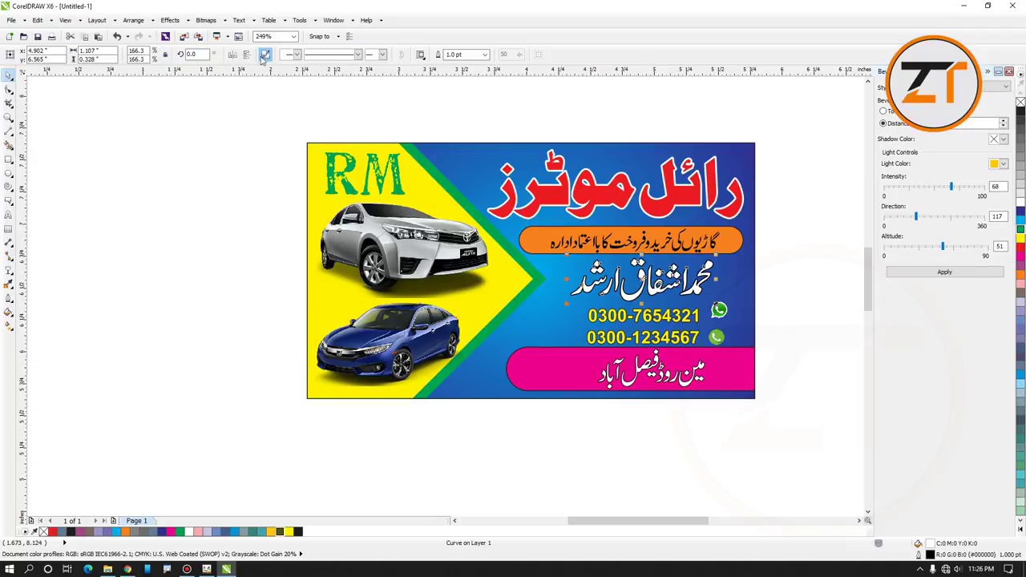
{"action": "key", "text": "ctrl+shift+1"}
{"action": "left_click_drag", "start_coordinate": [235, 276], "coordinate": [263, 68]}
{"action": "key", "text": "Escape"}
{"action": "left_click", "coordinate": [350, 163]}
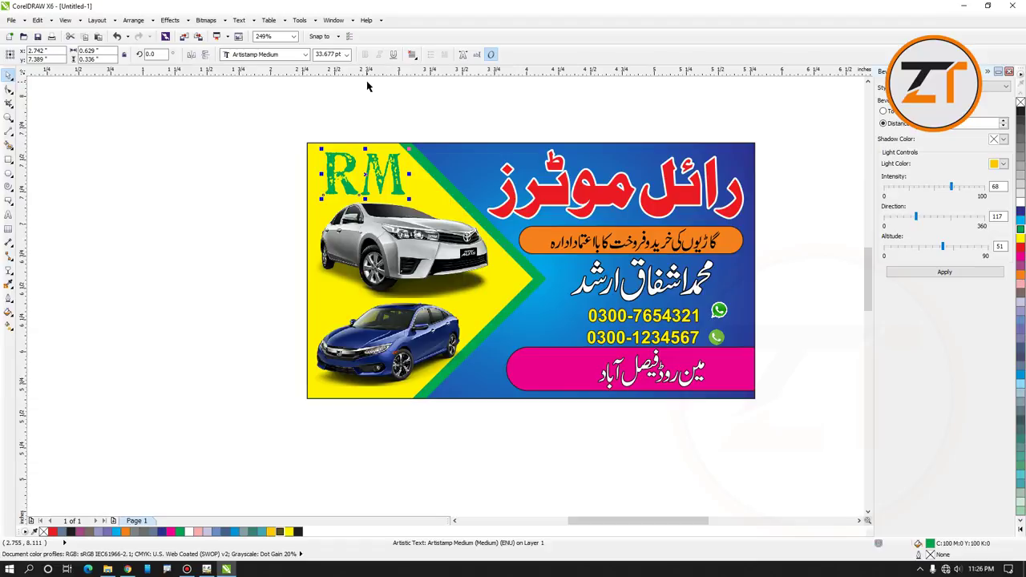
{"action": "key", "text": "ctrl+q"}
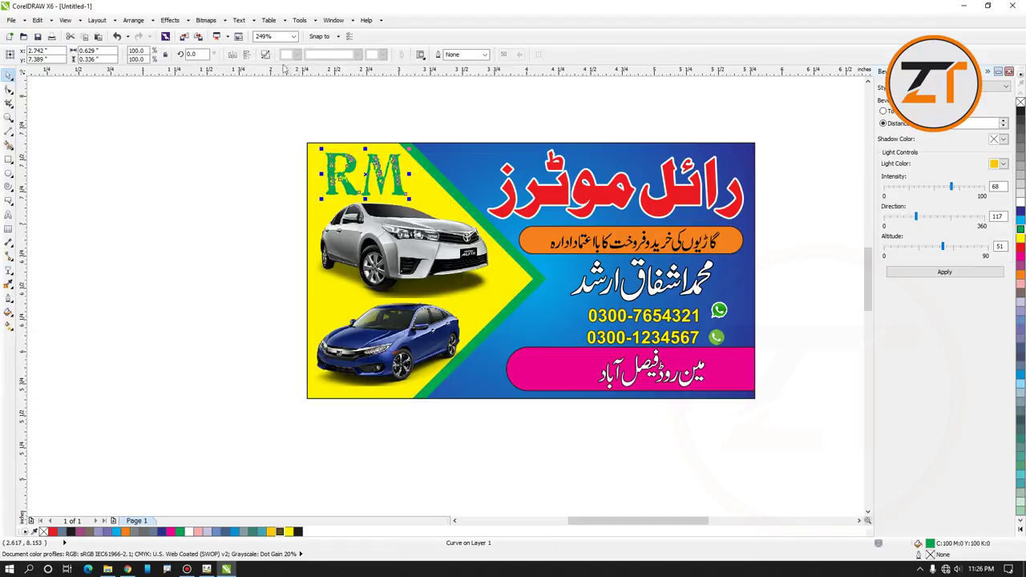
{"action": "left_click", "coordinate": [649, 315]}
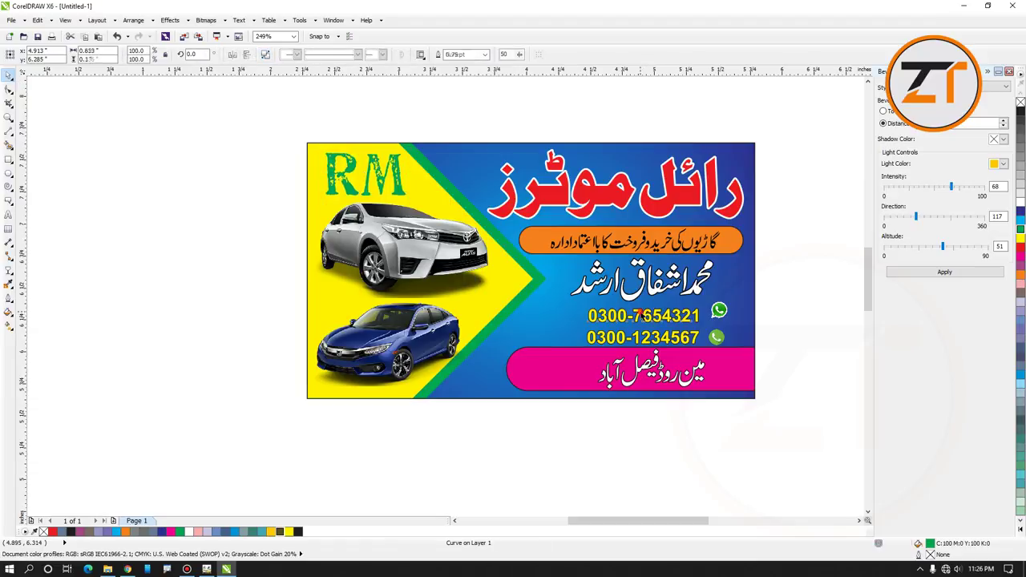
{"action": "key", "text": "ctrl+q"}
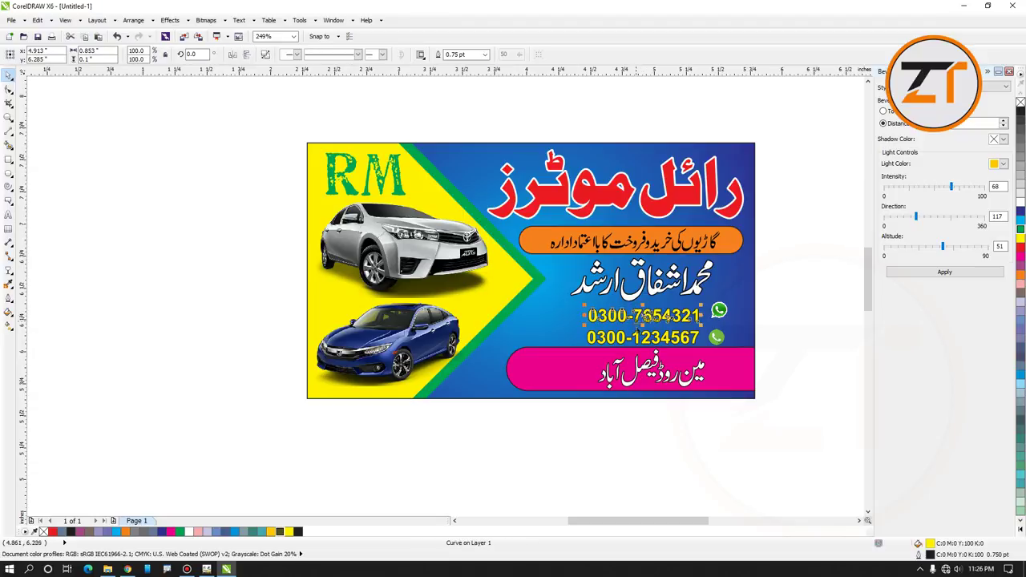
{"action": "left_click", "coordinate": [637, 336]}
{"action": "key", "text": "ctrl+q"}
Duplicate the رائل موٹرز heading above the card and recolour the original heading's fill and outline black
{"action": "left_click", "coordinate": [614, 190]}
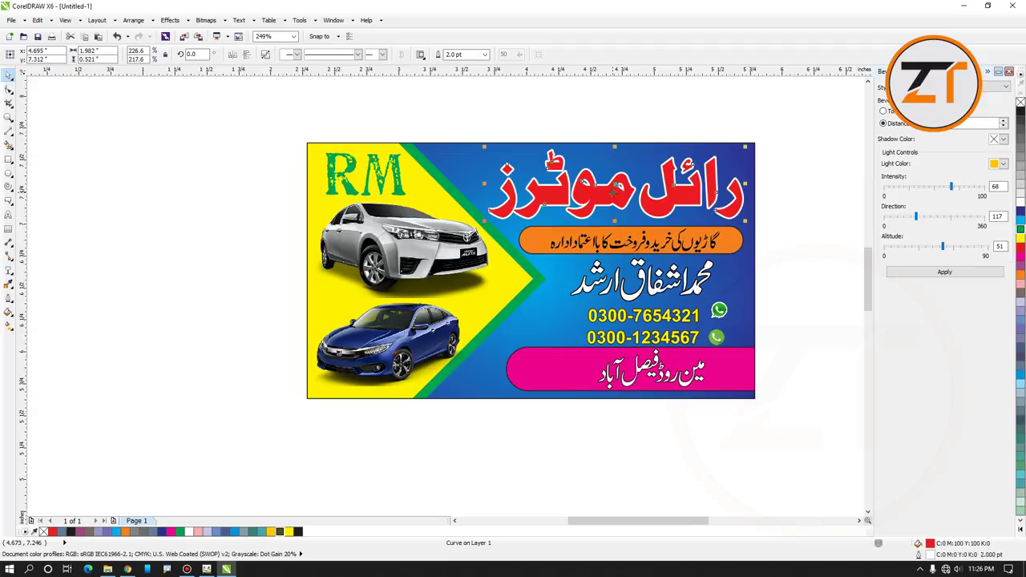
{"action": "left_click_drag", "start_coordinate": [614, 190], "coordinate": [616, 129]}
{"action": "right_click", "coordinate": [615, 130]}
{"action": "key", "text": "Tab"}
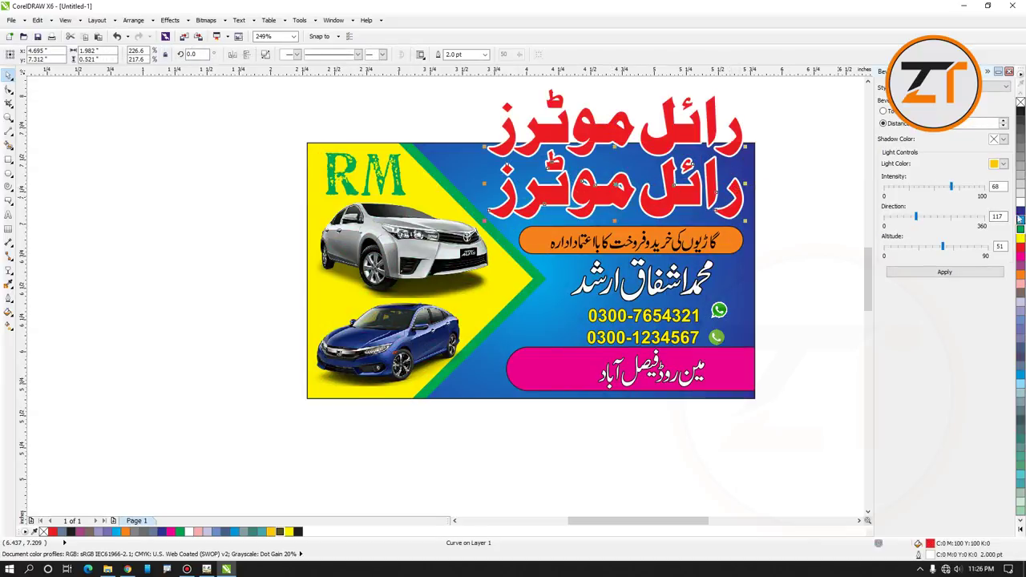
{"action": "left_click", "coordinate": [1020, 529]}
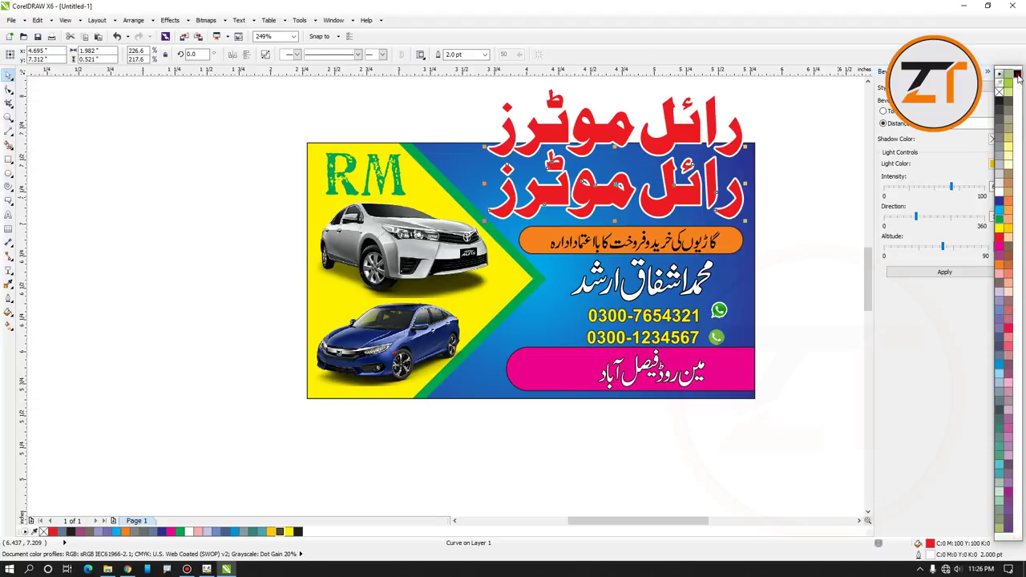
{"action": "left_click", "coordinate": [1017, 75]}
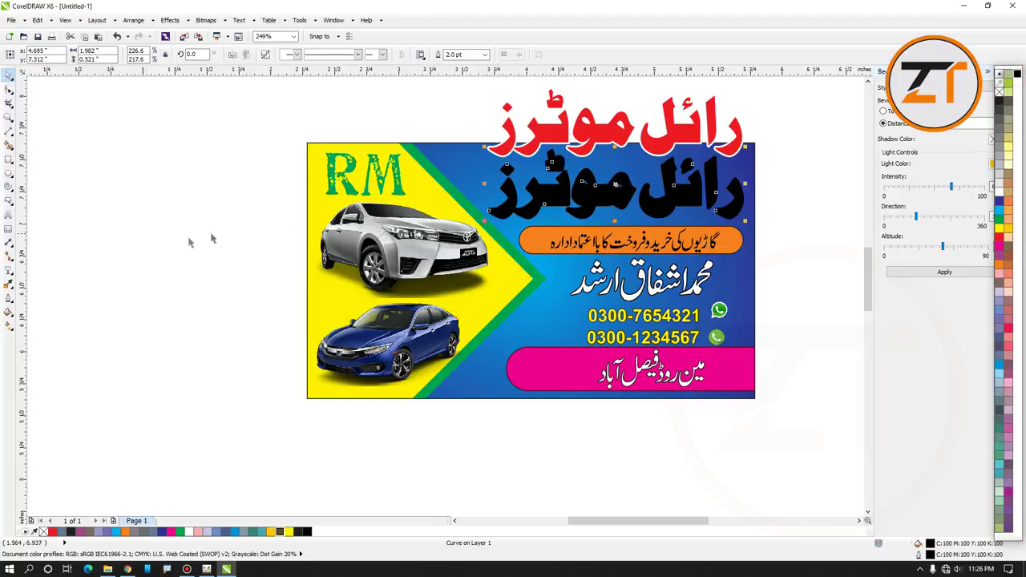
Set the outline width of the black رائل موٹرز heading to 4 pt
{"action": "left_click", "coordinate": [10, 299]}
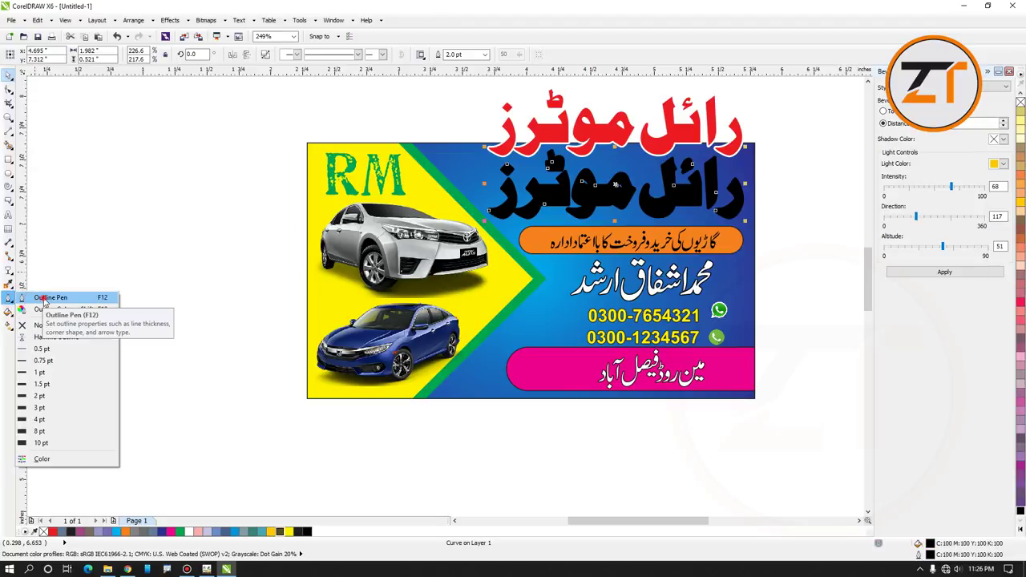
{"action": "left_click", "coordinate": [44, 298]}
{"action": "left_click", "coordinate": [453, 225]}
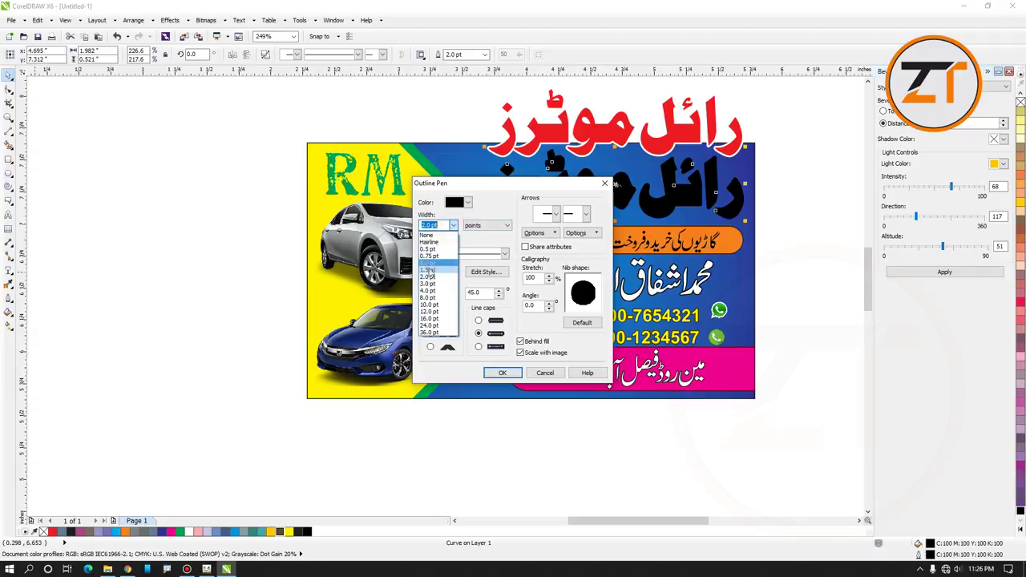
{"action": "left_click", "coordinate": [427, 287]}
{"action": "left_click", "coordinate": [497, 373]}
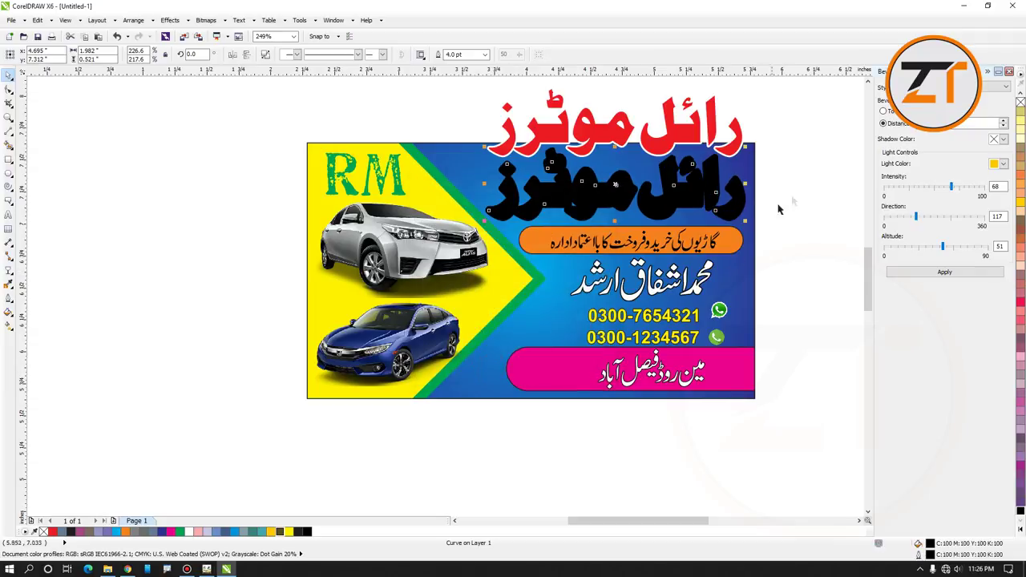
Align the red رائل موٹرز heading over the black copy and offset it slightly up and left to form a shadow
{"action": "left_click", "coordinate": [694, 140]}
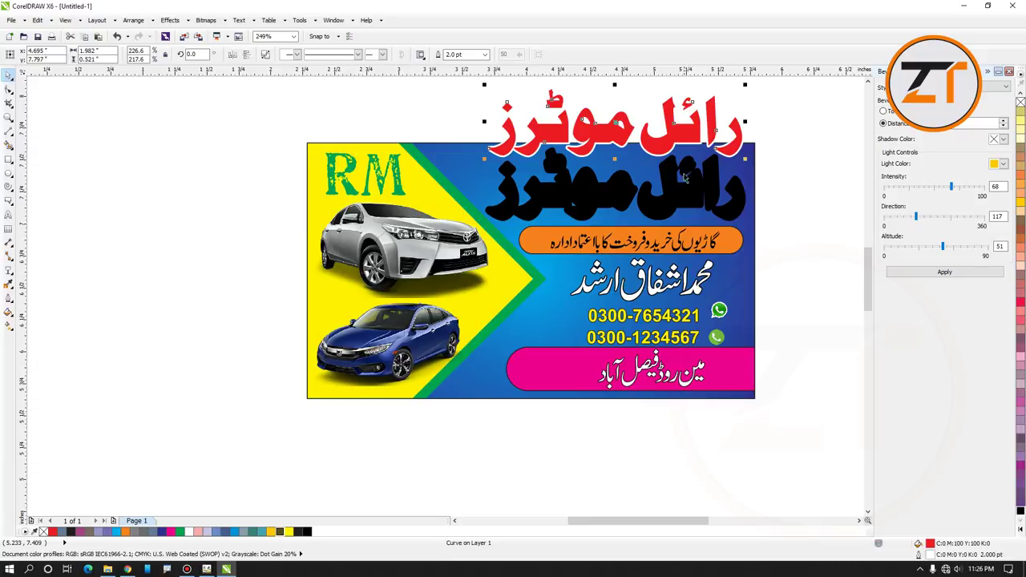
{"action": "left_click", "coordinate": [680, 196], "text": "shift"}
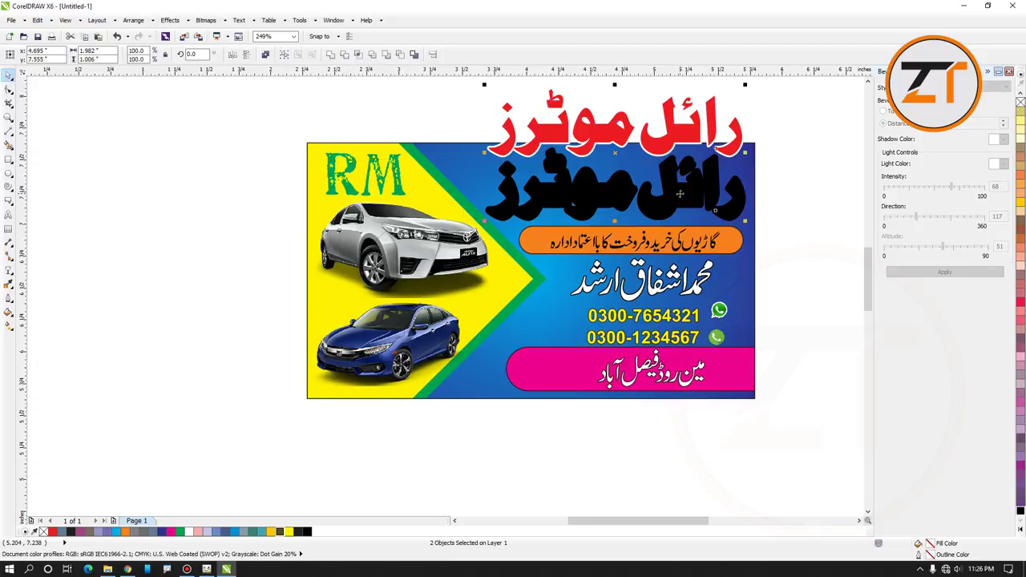
{"action": "key", "text": "c"}
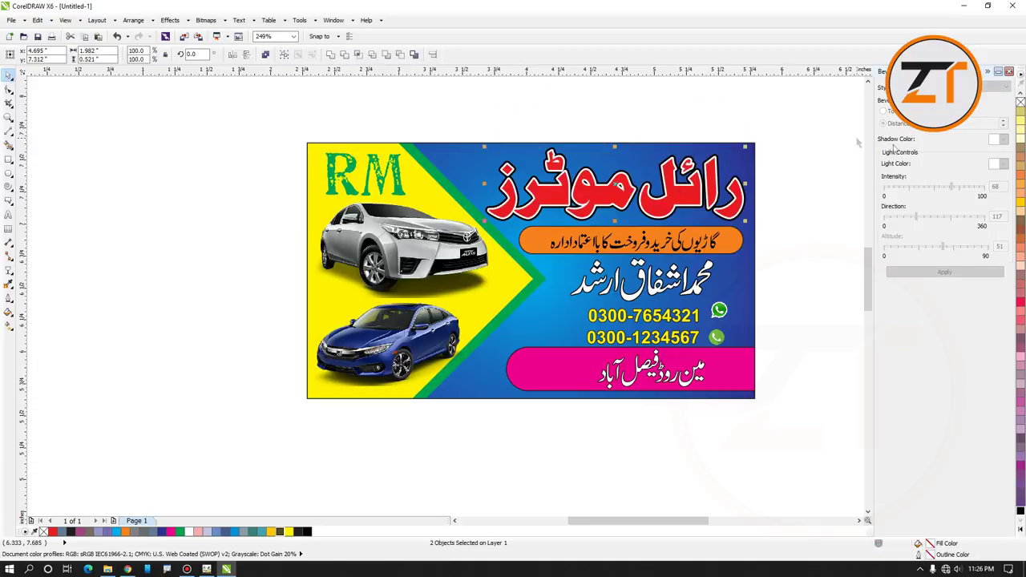
{"action": "left_click", "coordinate": [804, 188]}
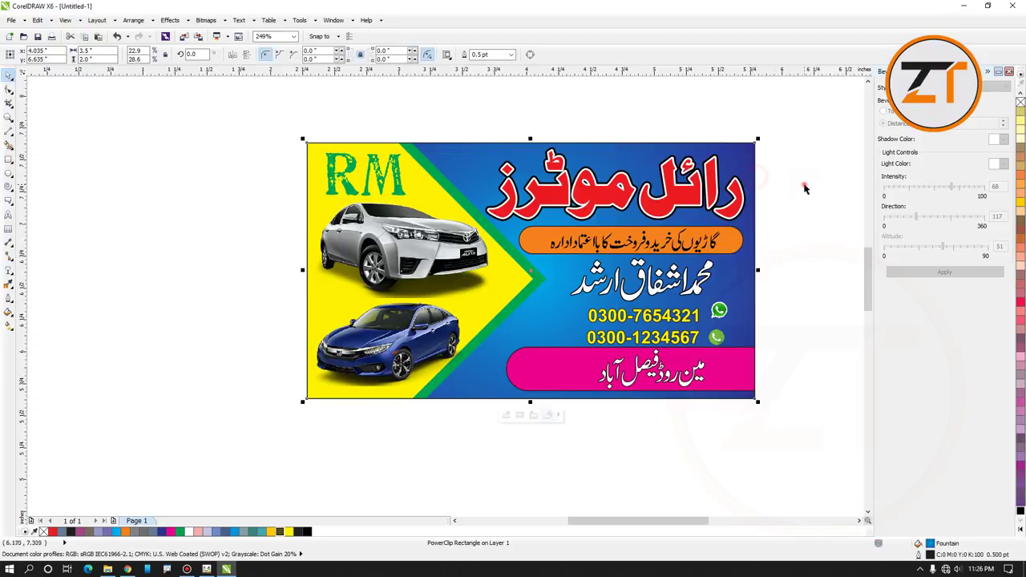
{"action": "left_click", "coordinate": [691, 203]}
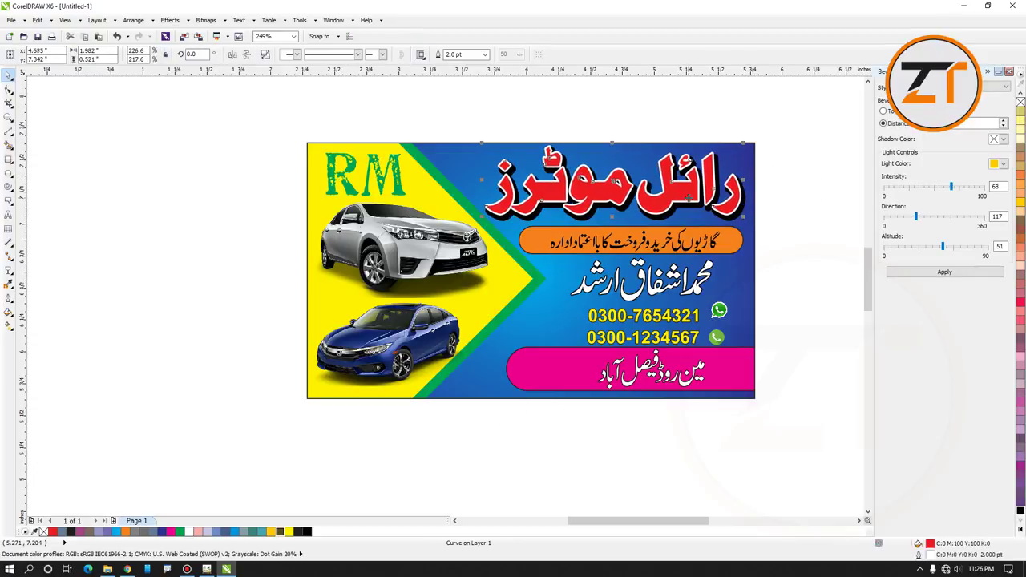
Scale the red heading and its black shadow down slightly together, moving them away from the card's upper right corner
{"action": "left_click", "coordinate": [792, 210]}
{"action": "left_click_drag", "start_coordinate": [688, 211], "coordinate": [441, 130]}
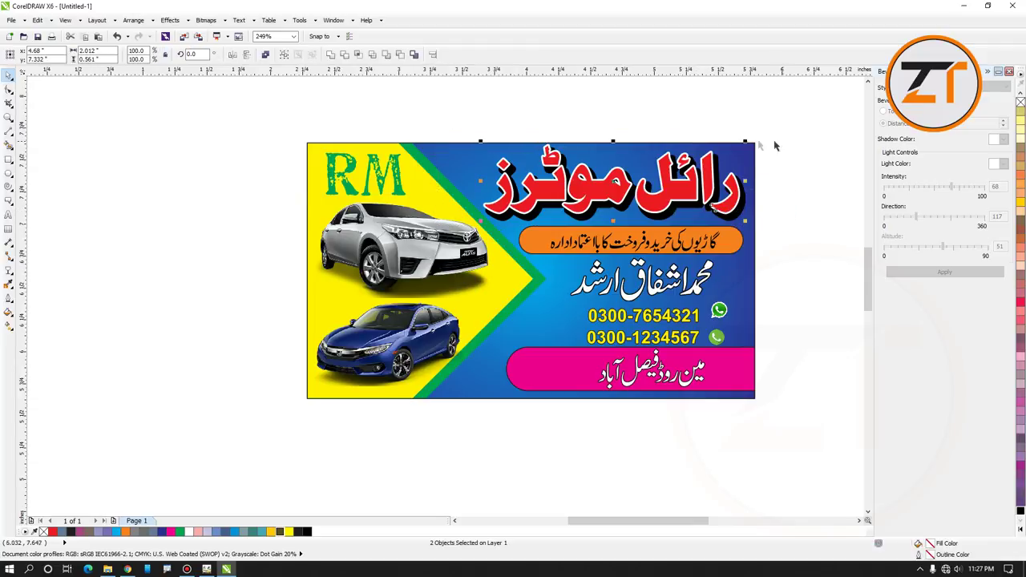
{"action": "left_click_drag", "start_coordinate": [747, 140], "coordinate": [739, 147]}
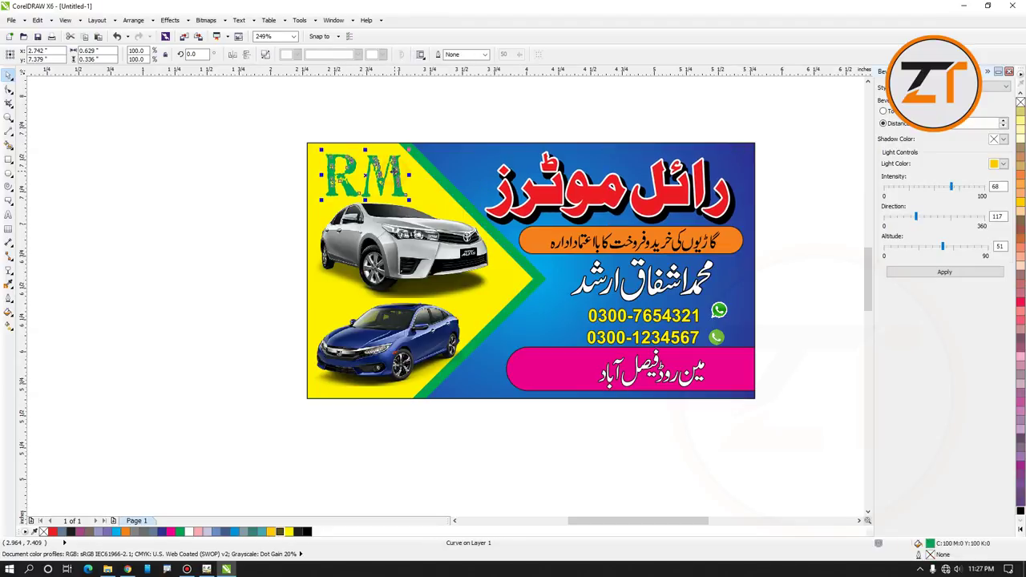
Group all objects of the card together
{"action": "left_click", "coordinate": [380, 329]}
{"action": "left_click", "coordinate": [380, 328]}
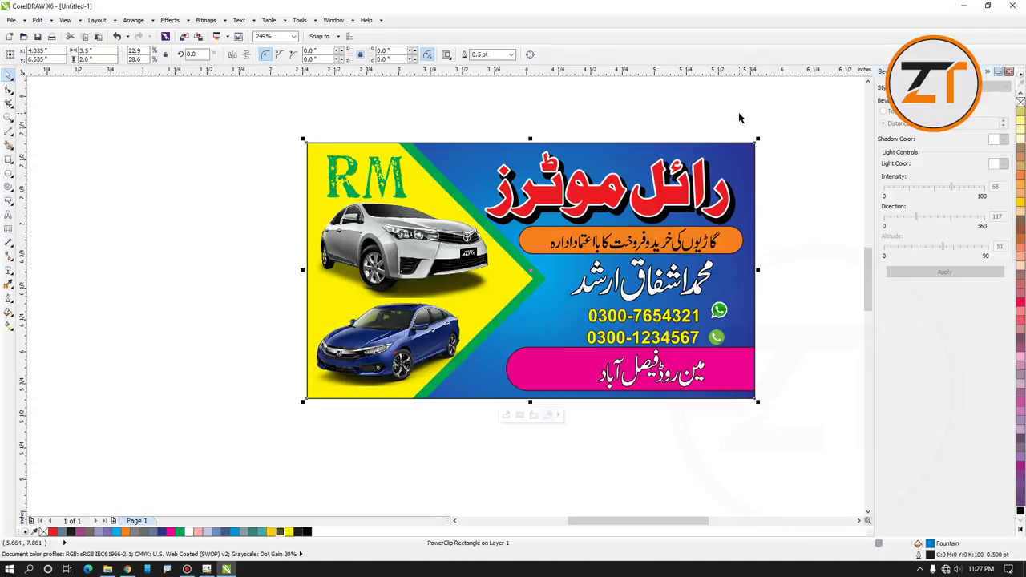
{"action": "left_click", "coordinate": [585, 115]}
{"action": "left_click_drag", "start_coordinate": [224, 103], "coordinate": [803, 458]}
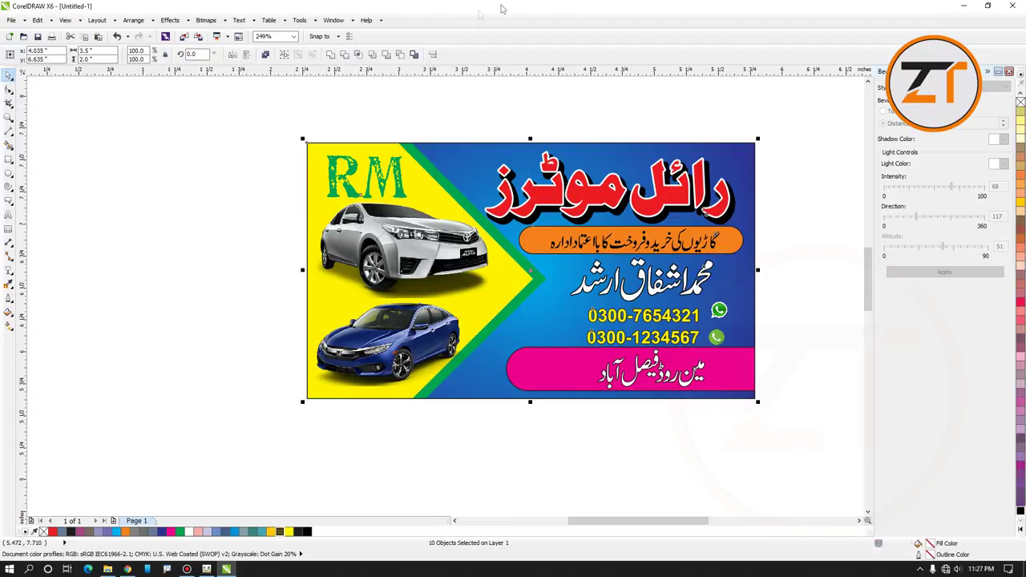
{"action": "left_click", "coordinate": [284, 55]}
Move the grouped card to about X 4.65 in, Y 6.18 in on the page
{"action": "left_click", "coordinate": [9, 116]}
{"action": "left_click", "coordinate": [34, 110]}
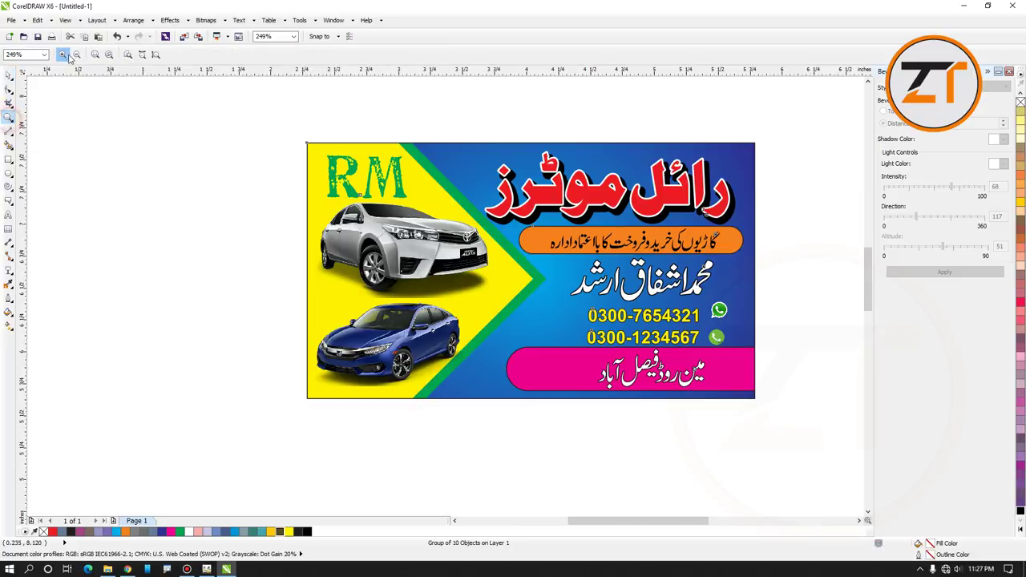
{"action": "left_click", "coordinate": [76, 54]}
{"action": "left_click", "coordinate": [9, 74]}
{"action": "left_click_drag", "start_coordinate": [315, 134], "coordinate": [701, 328]}
{"action": "left_click_drag", "start_coordinate": [521, 206], "coordinate": [546, 218]}
{"action": "left_click_drag", "start_coordinate": [475, 246], "coordinate": [411, 293]}
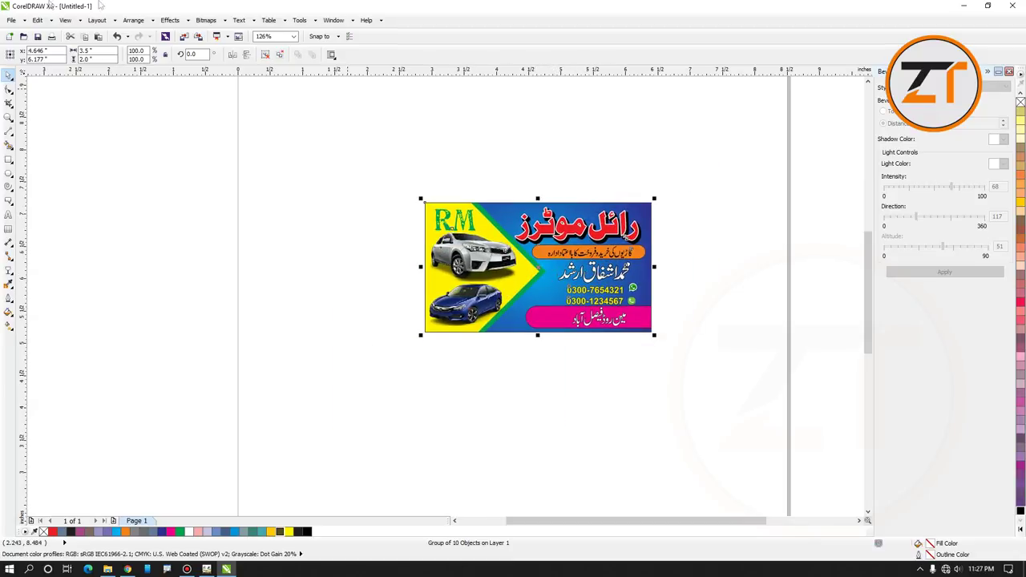
{"action": "left_click", "coordinate": [12, 20]}
{"action": "left_click", "coordinate": [36, 105]}
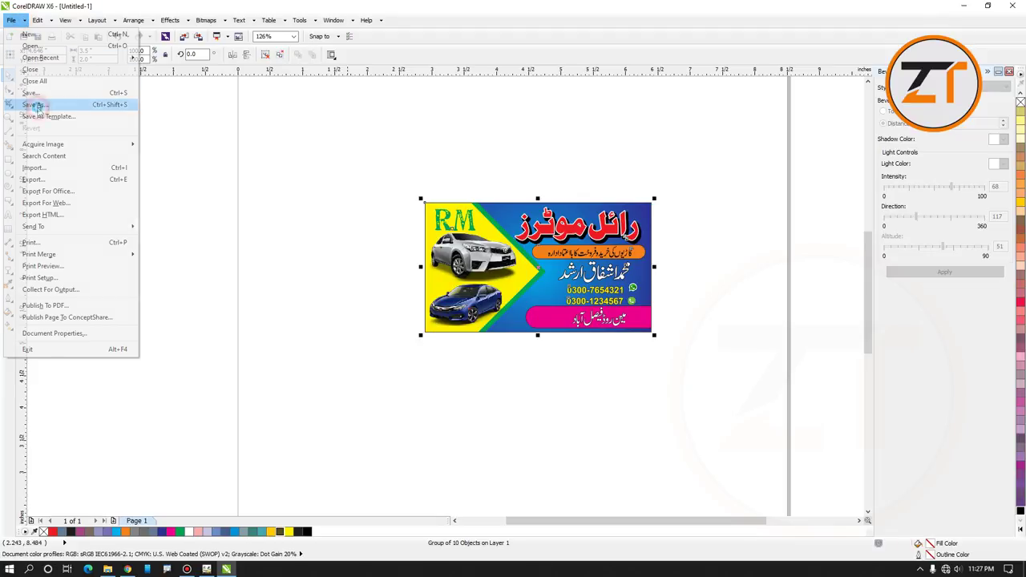
{"action": "left_click", "coordinate": [709, 371]}
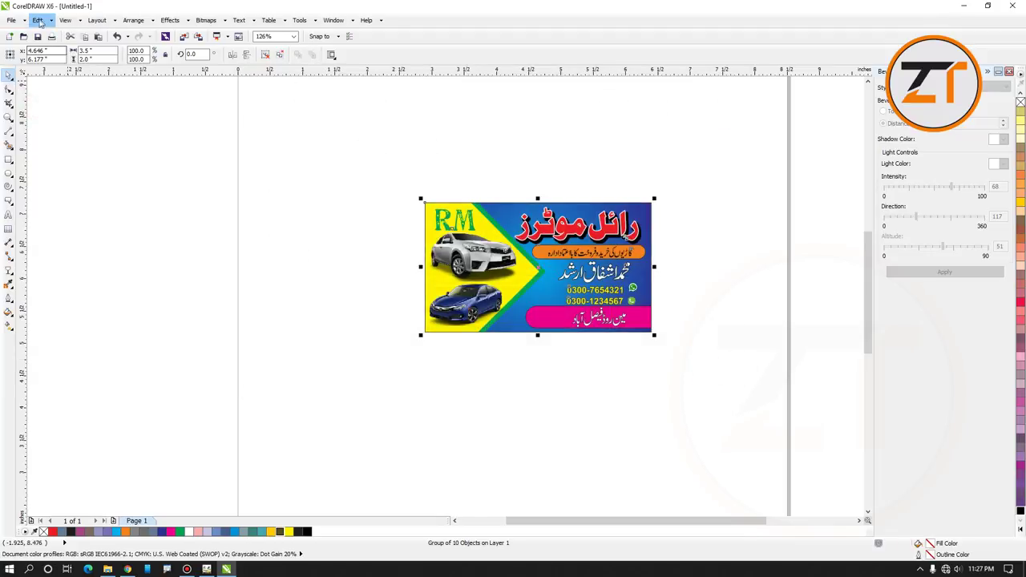
Start exporting the selected card to the Desktop as a JPG file named card
{"action": "left_click", "coordinate": [12, 20]}
{"action": "left_click", "coordinate": [31, 179]}
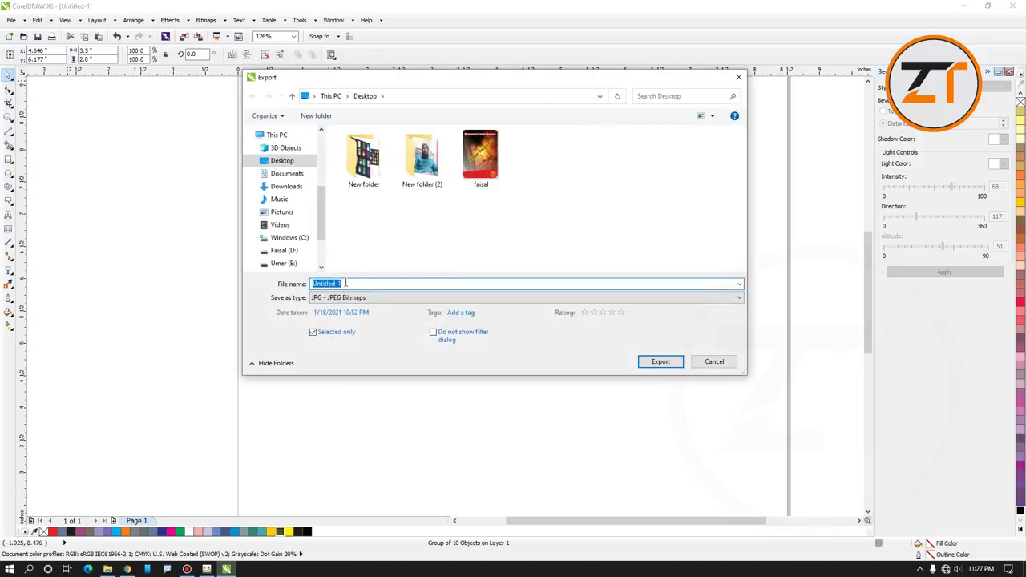
{"action": "type", "text": "card"}
{"action": "left_click", "coordinate": [649, 362]}
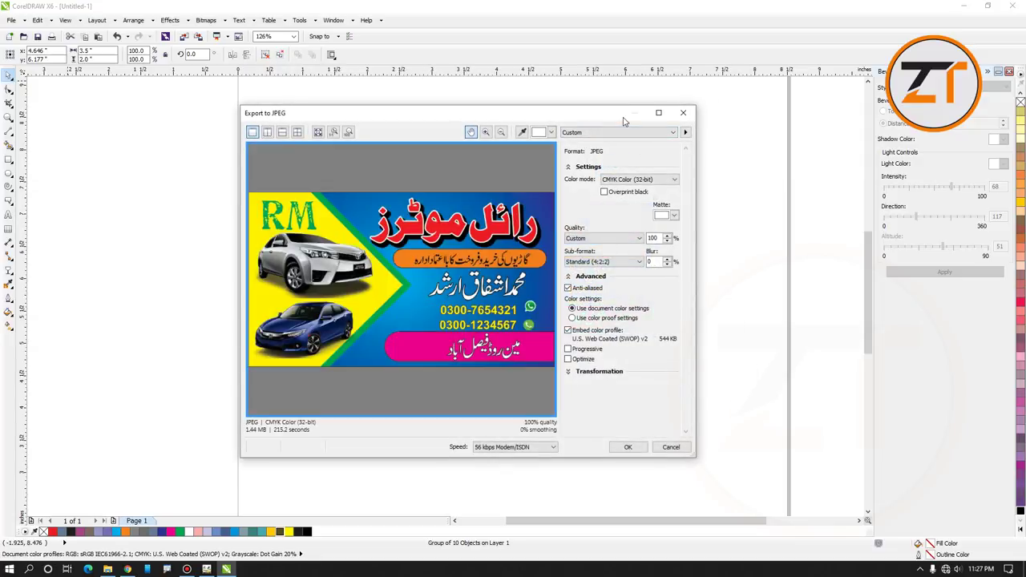
Set the JPEG colour mode to RGB Color (24-bit), choose a quality preset and complete the export
{"action": "left_click", "coordinate": [661, 180]}
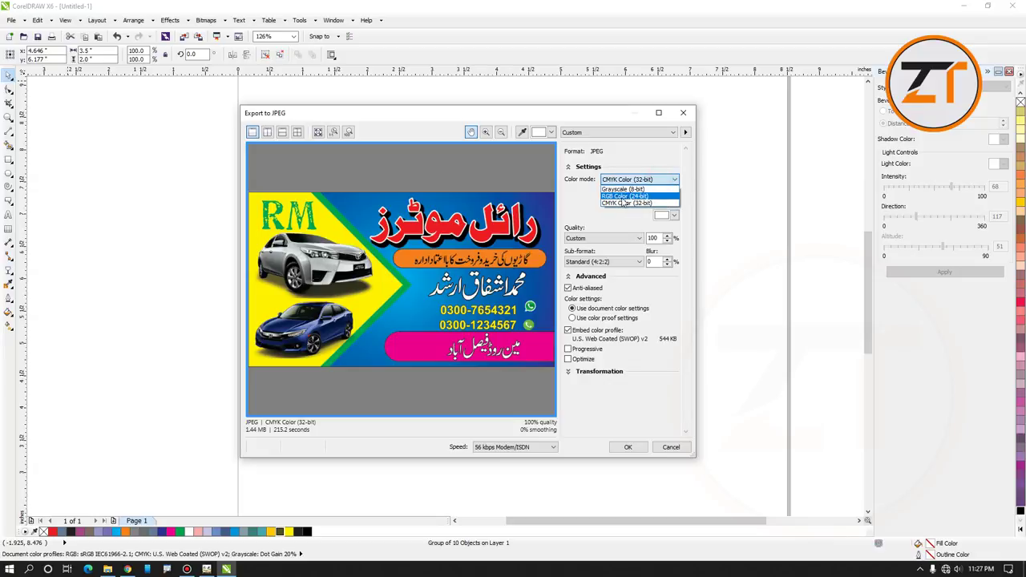
{"action": "left_click", "coordinate": [625, 196]}
{"action": "left_click", "coordinate": [603, 239]}
{"action": "left_click", "coordinate": [586, 248]}
{"action": "left_click", "coordinate": [623, 442]}
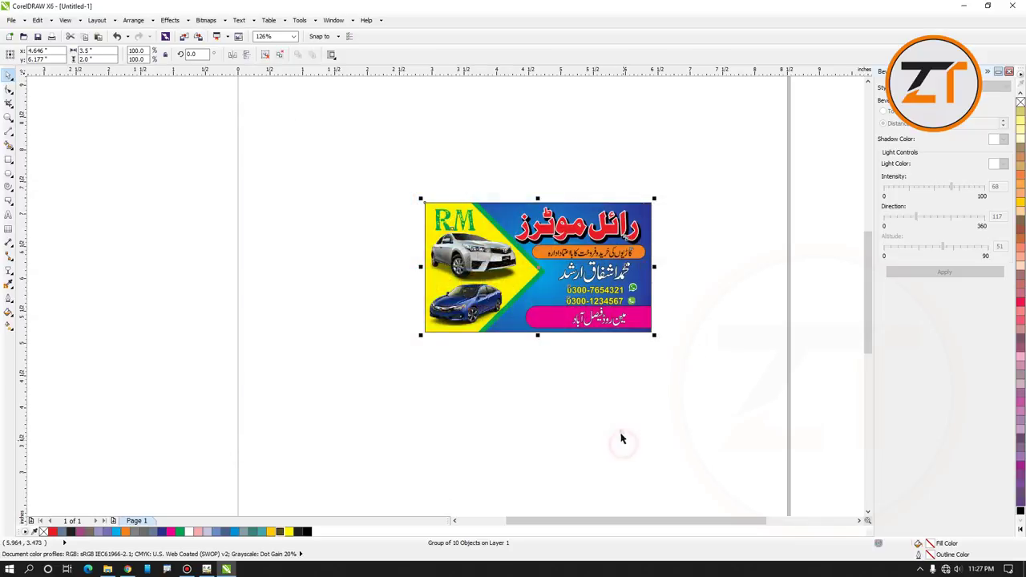
View the exported card image from the desktop in ACDSee Quick View, close it and return to CorelDRAW
{"action": "key", "text": "super+d"}
{"action": "double_click", "coordinate": [114, 79]}
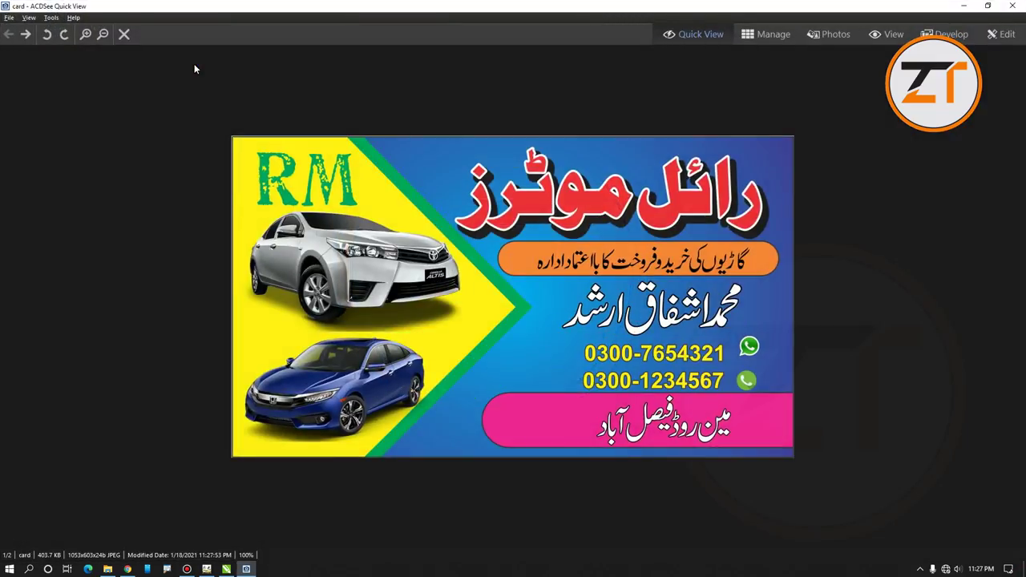
{"action": "left_click", "coordinate": [1011, 5]}
{"action": "left_click", "coordinate": [226, 569]}
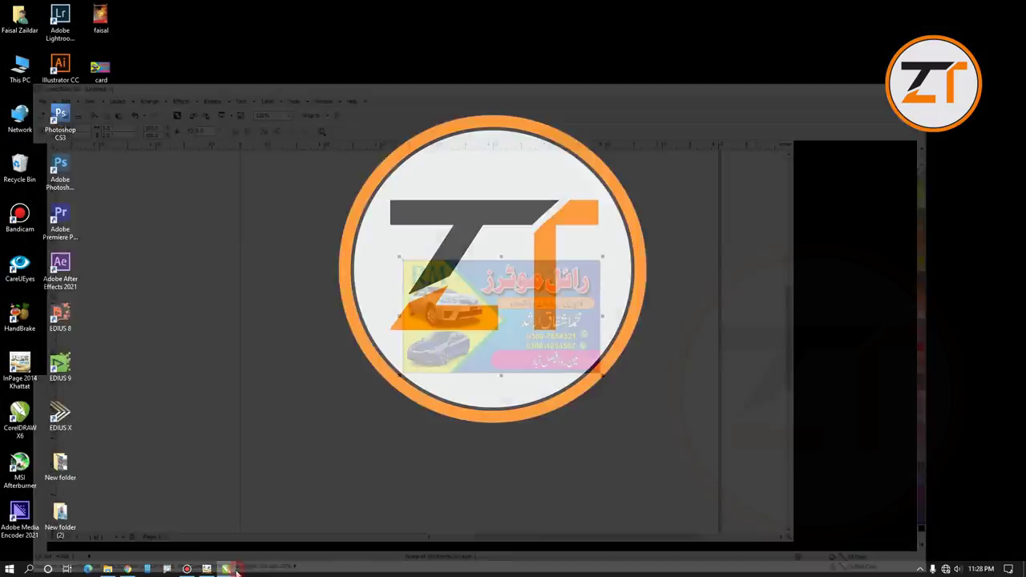